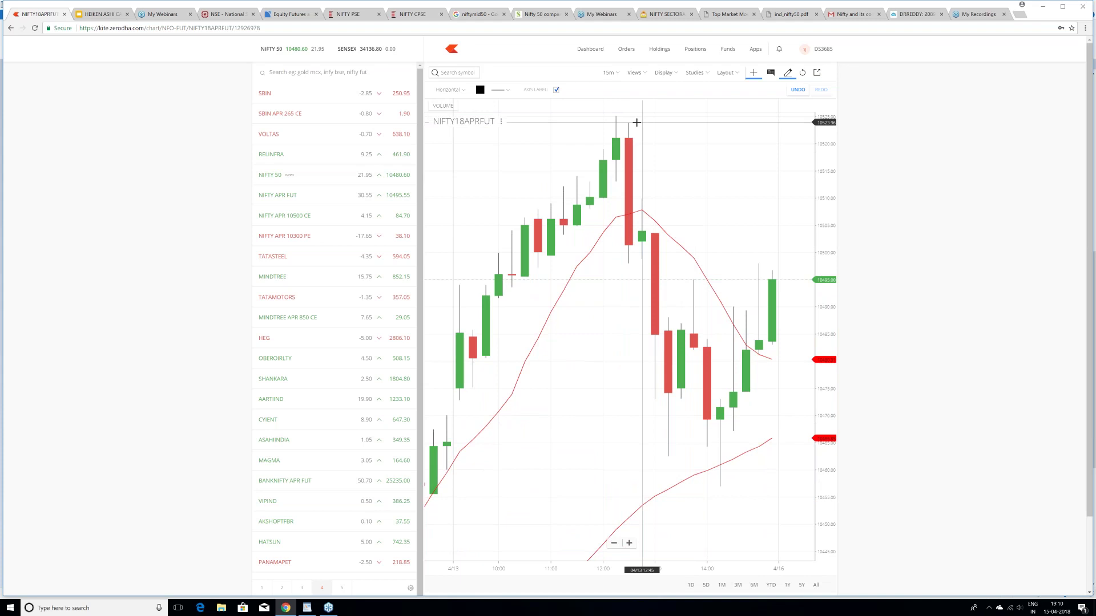
# Step: Mark the high and low of the first red candle after the peak with horizontal lines and circle that candle freehand
pyautogui.click(640, 126)
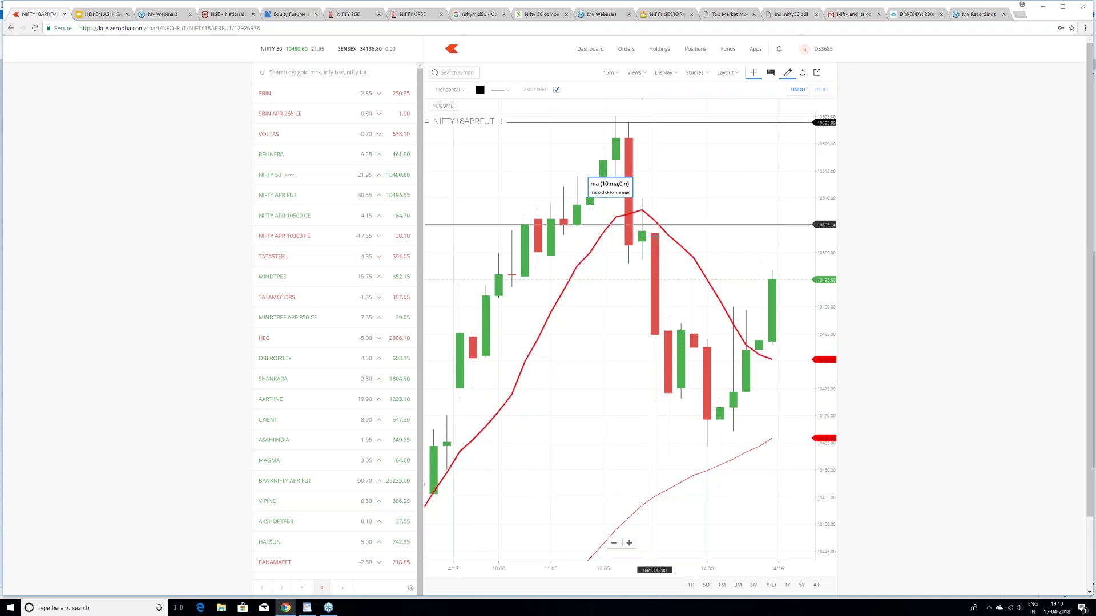
pyautogui.click(653, 263)
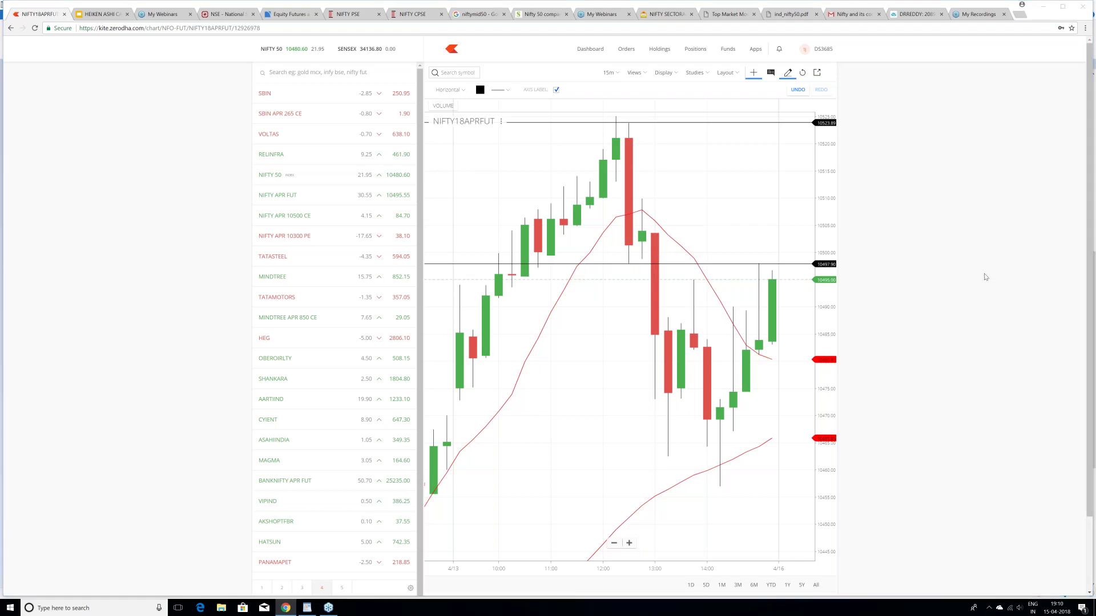
pyautogui.moveTo(644, 196)
pyautogui.mouseDown()
pyautogui.moveTo(628, 118)
pyautogui.moveTo(622, 186)
pyautogui.moveTo(638, 251)
pyautogui.moveTo(643, 140)
pyautogui.moveTo(645, 217)
pyautogui.mouseUp()
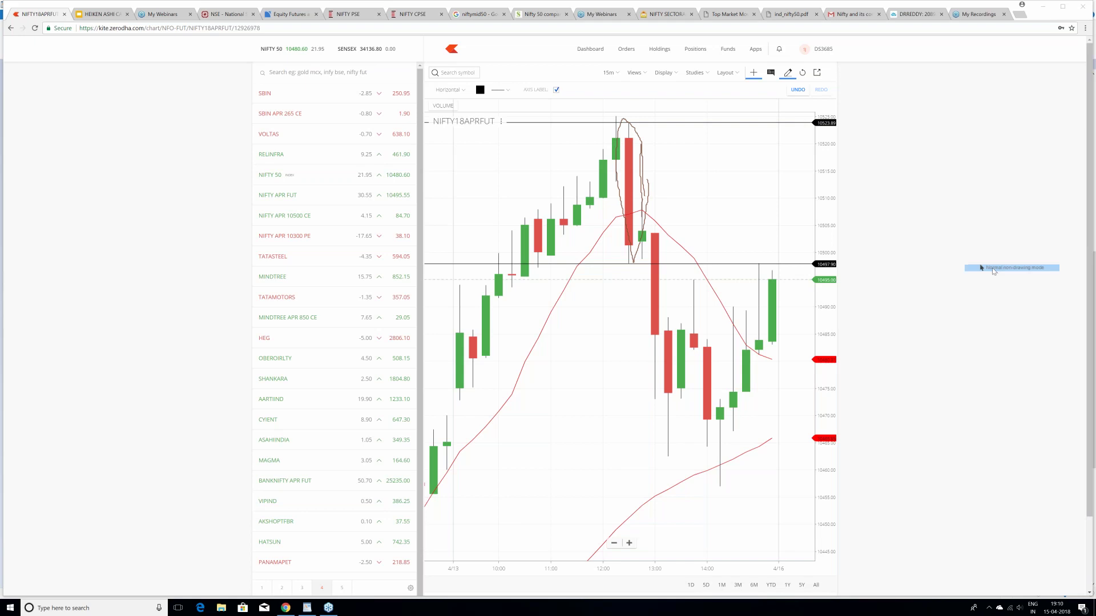
# Step: Switch the NIFTY18APRFUT chart style to Heikin Ashi and erase the freehand circle around the candle
pyautogui.click(676, 77)
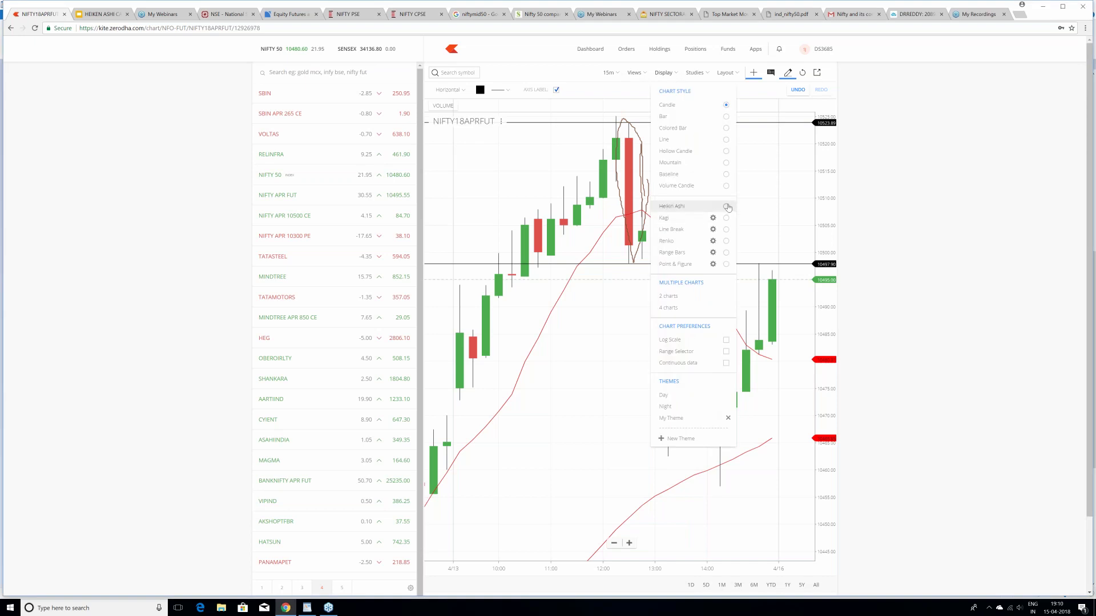
pyautogui.click(725, 207)
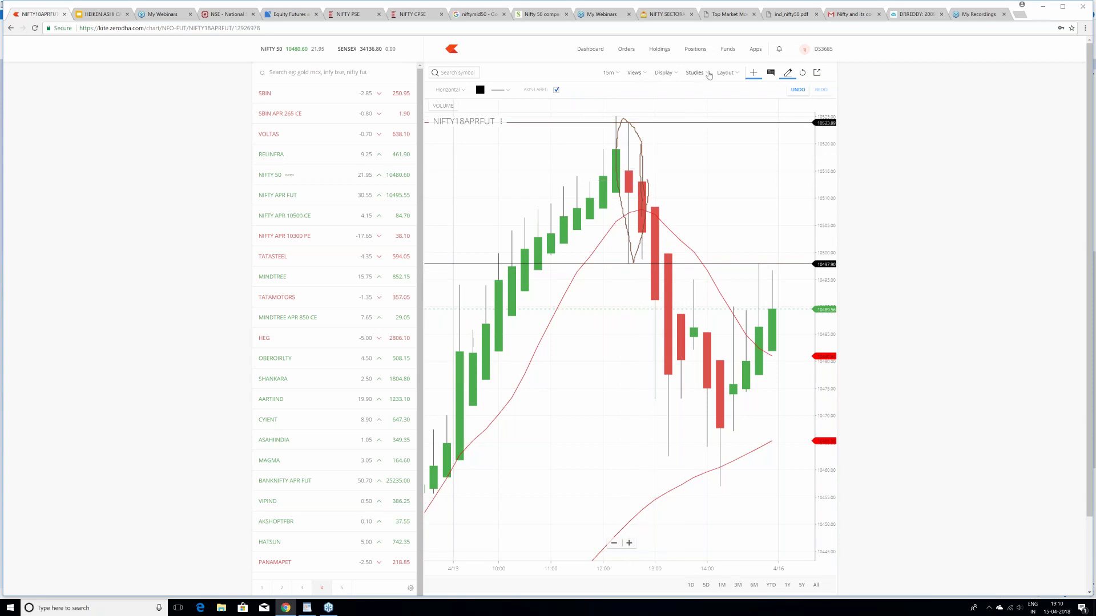
pyautogui.click(974, 306)
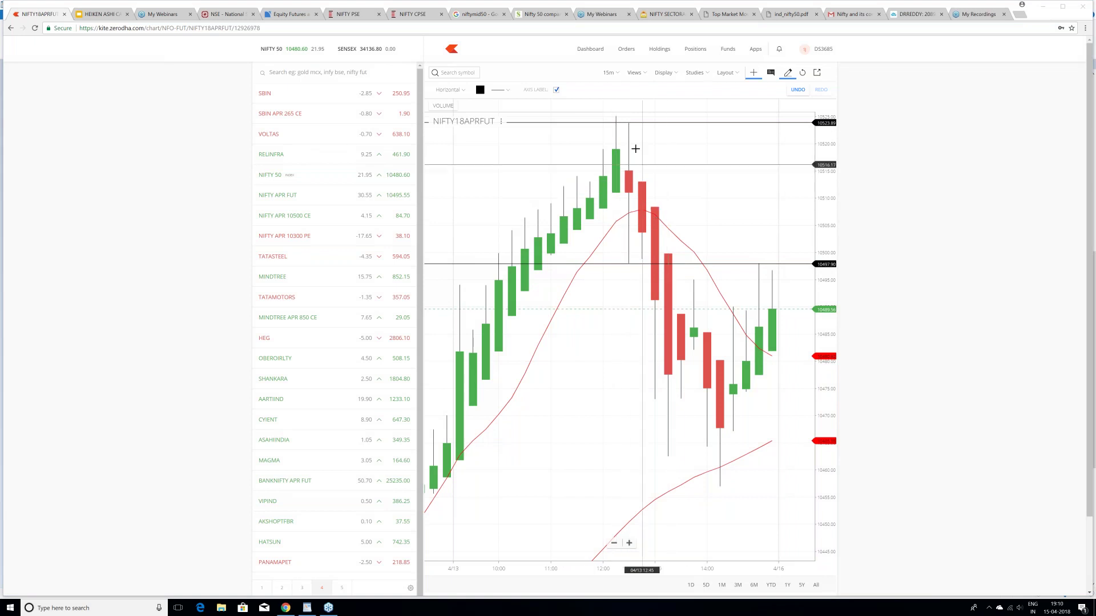
# Step: Clear the existing lines and place horizontal lines at 10513.02 and 10498.76, the open and low of the second red Heikin Ashi candle
pyautogui.click(461, 90)
pyautogui.click(457, 119)
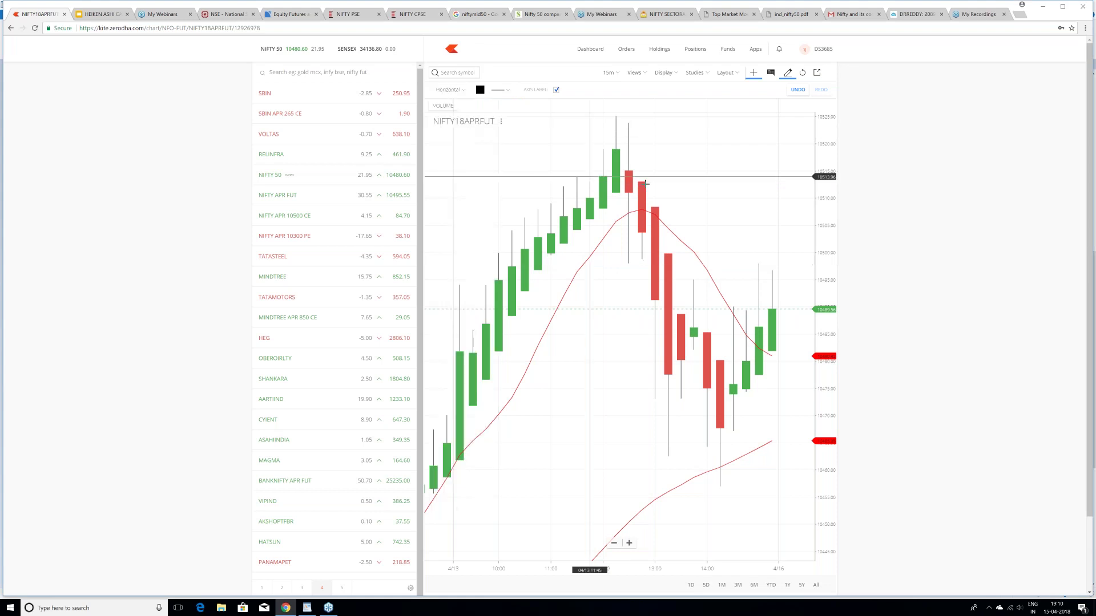
pyautogui.click(652, 182)
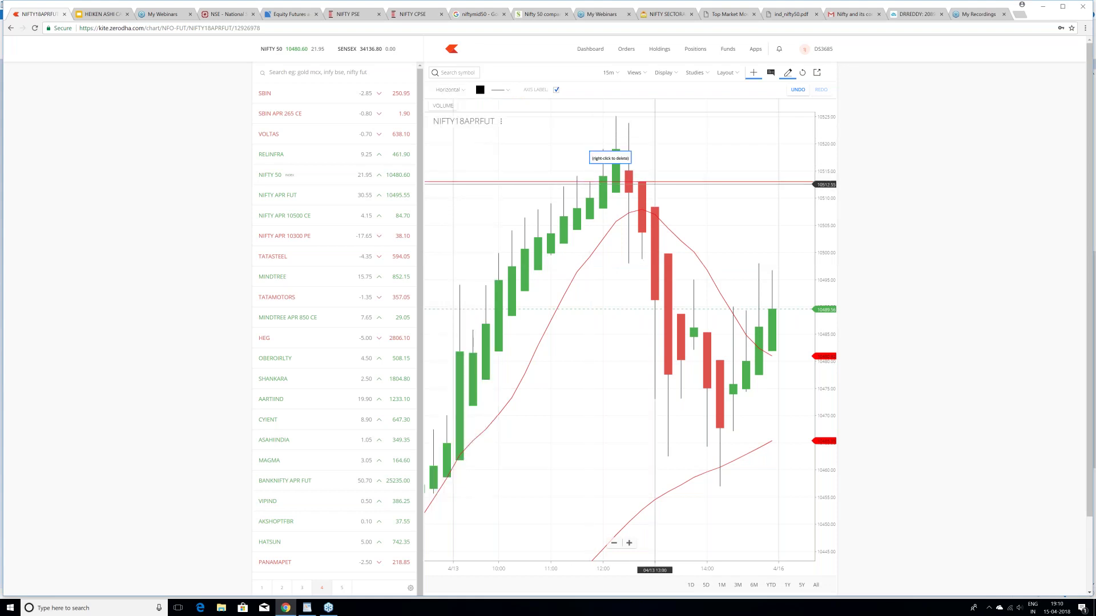
pyautogui.click(651, 260)
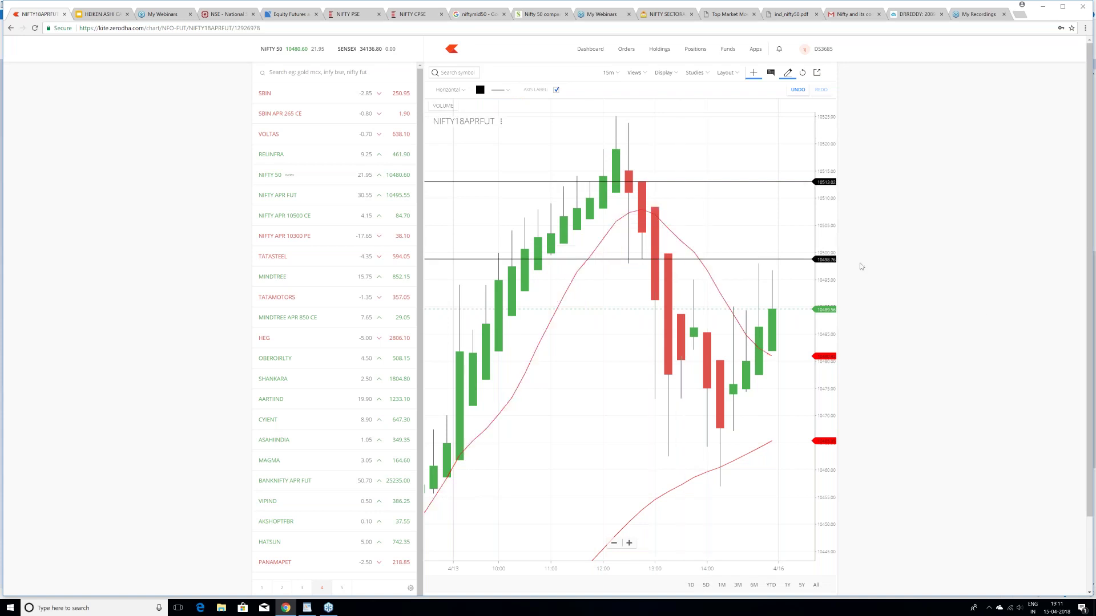
# Step: Handwrite the notes "10513 O" and "10478 C" in the blank area beside the chart
pyautogui.click(969, 255)
pyautogui.click(983, 276)
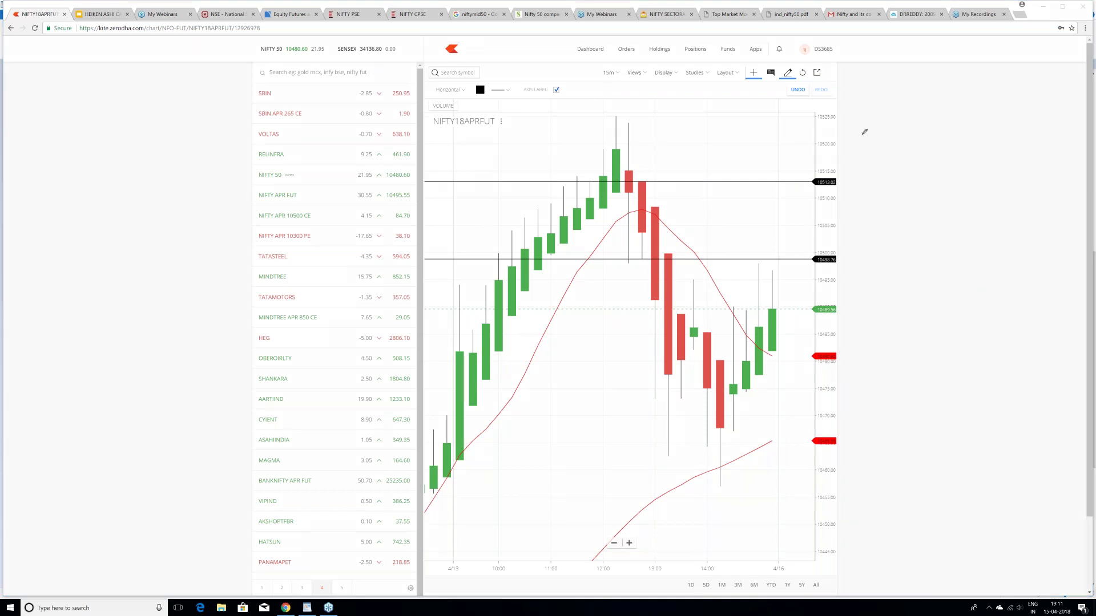
pyautogui.moveTo(847, 116)
pyautogui.mouseDown()
pyautogui.moveTo(847, 133)
pyautogui.moveTo(856, 114)
pyautogui.moveTo(870, 122)
pyautogui.moveTo(874, 101)
pyautogui.moveTo(887, 117)
pyautogui.moveTo(899, 105)
pyautogui.moveTo(892, 118)
pyautogui.moveTo(856, 125)
pyautogui.mouseUp()
pyautogui.moveTo(940, 84); pyautogui.dragTo(936, 97)
pyautogui.moveTo(856, 160)
pyautogui.mouseDown()
pyautogui.moveTo(856, 177)
pyautogui.moveTo(889, 154)
pyautogui.moveTo(887, 172)
pyautogui.moveTo(905, 143)
pyautogui.moveTo(895, 166)
pyautogui.moveTo(904, 160)
pyautogui.moveTo(906, 136)
pyautogui.moveTo(913, 153)
pyautogui.moveTo(928, 137)
pyautogui.moveTo(942, 151)
pyautogui.mouseUp()
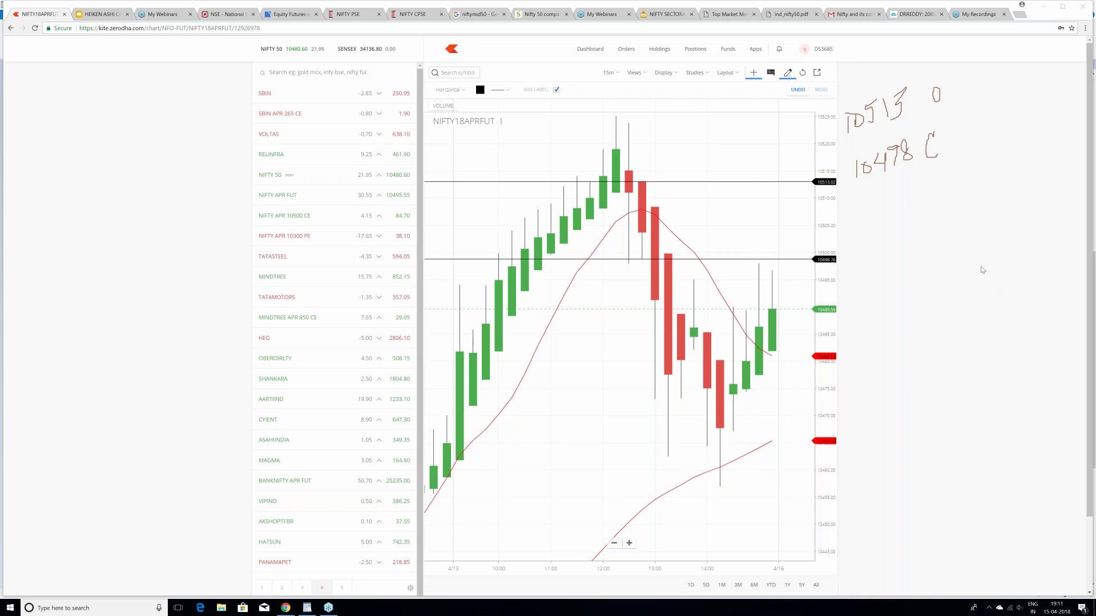
# Step: Add a horizontal line at 10503.80 on the second red candle's close and erase the handwritten notes
pyautogui.click(706, 232)
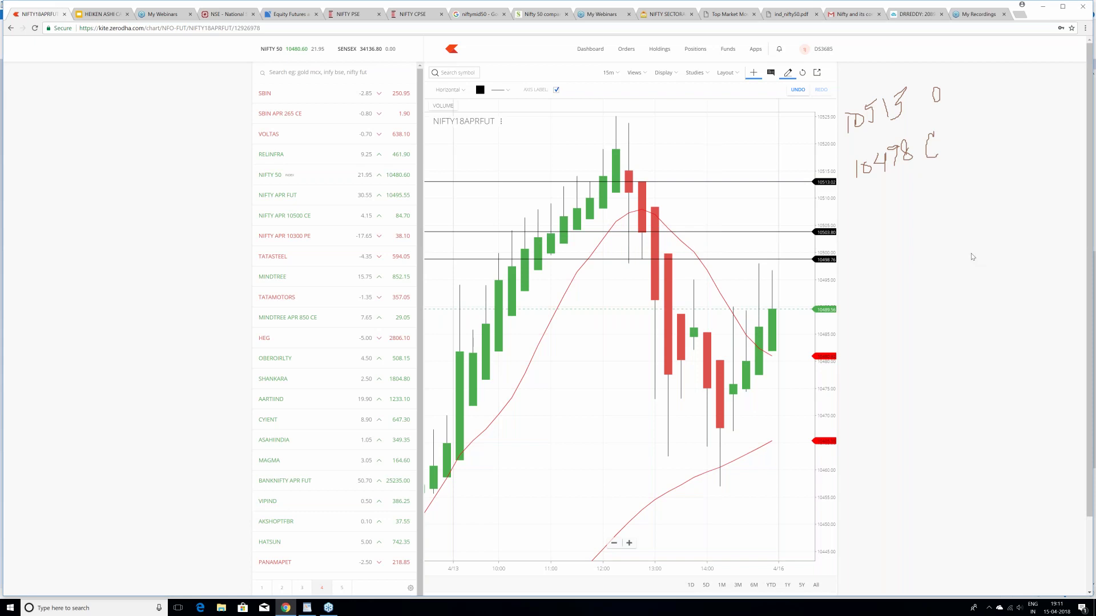
pyautogui.rightClick(984, 305)
pyautogui.click(984, 307)
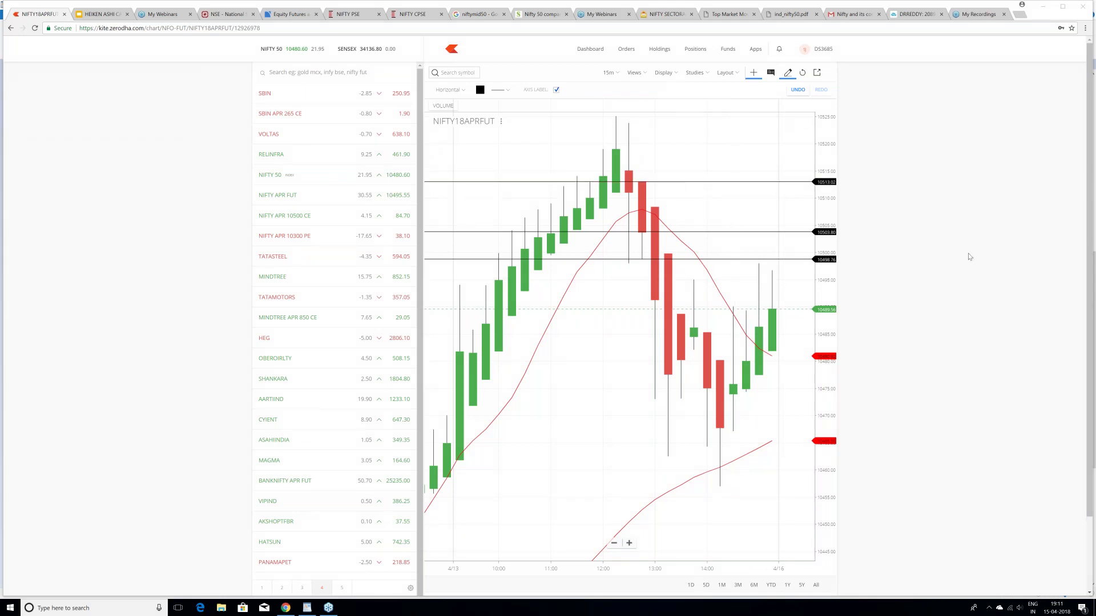
# Step: Handwrite "10513 O" and "10503 C" beside the chart, separating each number from its letter with a vertical stroke
pyautogui.click(980, 274)
pyautogui.moveTo(873, 123)
pyautogui.mouseDown()
pyautogui.moveTo(874, 135)
pyautogui.moveTo(900, 109)
pyautogui.moveTo(898, 131)
pyautogui.moveTo(908, 106)
pyautogui.moveTo(922, 117)
pyautogui.moveTo(933, 106)
pyautogui.moveTo(926, 118)
pyautogui.moveTo(945, 89)
pyautogui.moveTo(937, 135)
pyautogui.mouseUp()
pyautogui.moveTo(869, 178)
pyautogui.mouseDown()
pyautogui.moveTo(868, 190)
pyautogui.moveTo(896, 171)
pyautogui.moveTo(906, 178)
pyautogui.moveTo(919, 149)
pyautogui.moveTo(947, 152)
pyautogui.moveTo(942, 166)
pyautogui.mouseUp()
pyautogui.moveTo(954, 125)
pyautogui.mouseDown()
pyautogui.moveTo(953, 186)
pyautogui.moveTo(964, 140)
pyautogui.moveTo(978, 142)
pyautogui.mouseUp()
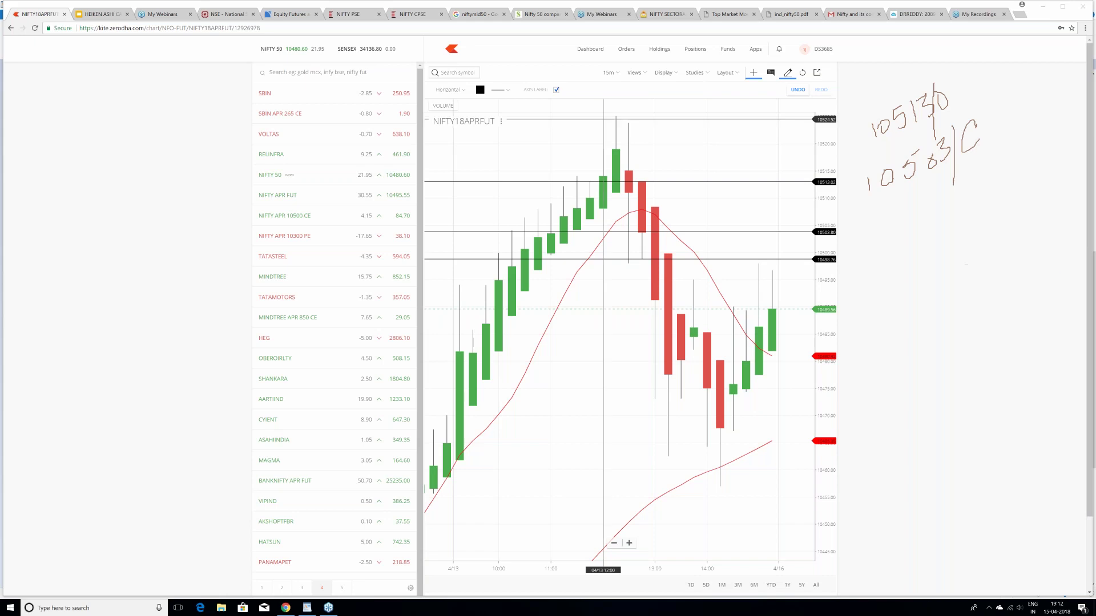
# Step: Compare the marked levels with the regular Candle style and return the chart to Heikin Ashi
pyautogui.click(663, 72)
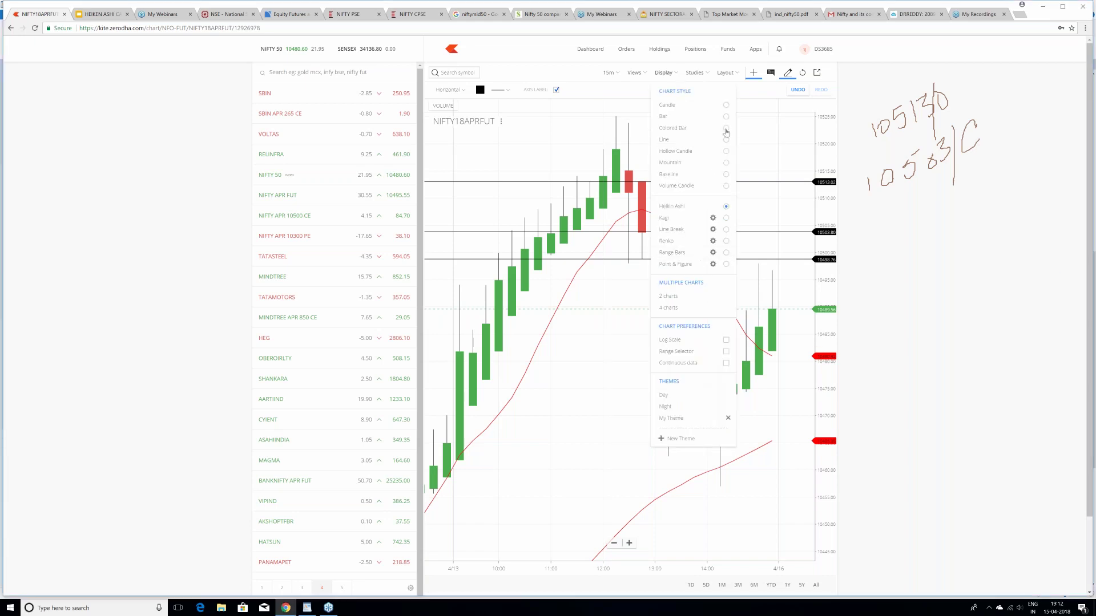
pyautogui.click(726, 106)
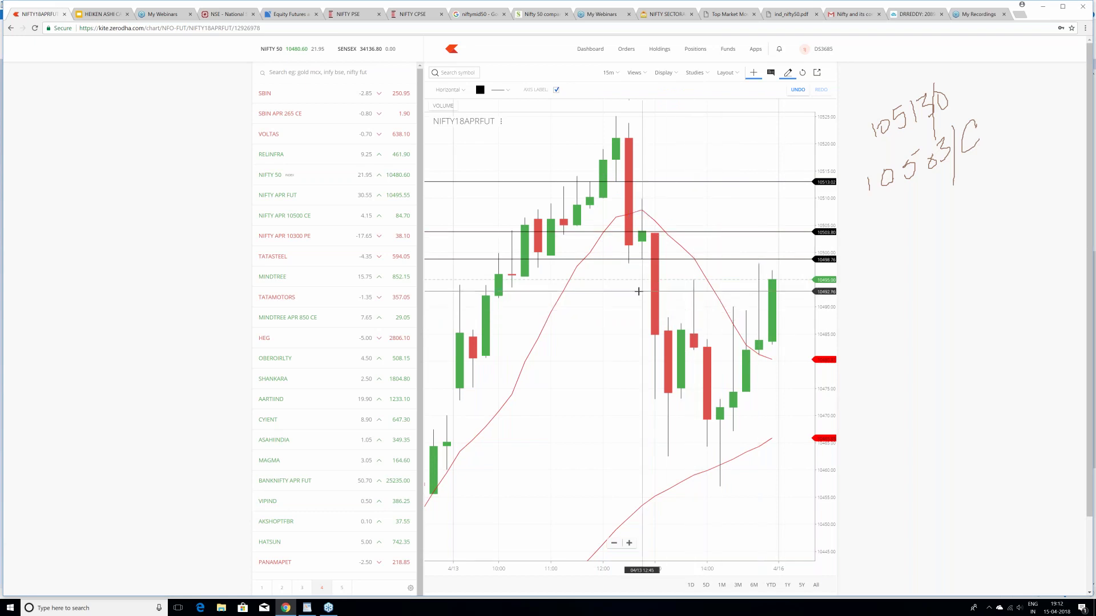
pyautogui.click(679, 73)
pyautogui.click(726, 208)
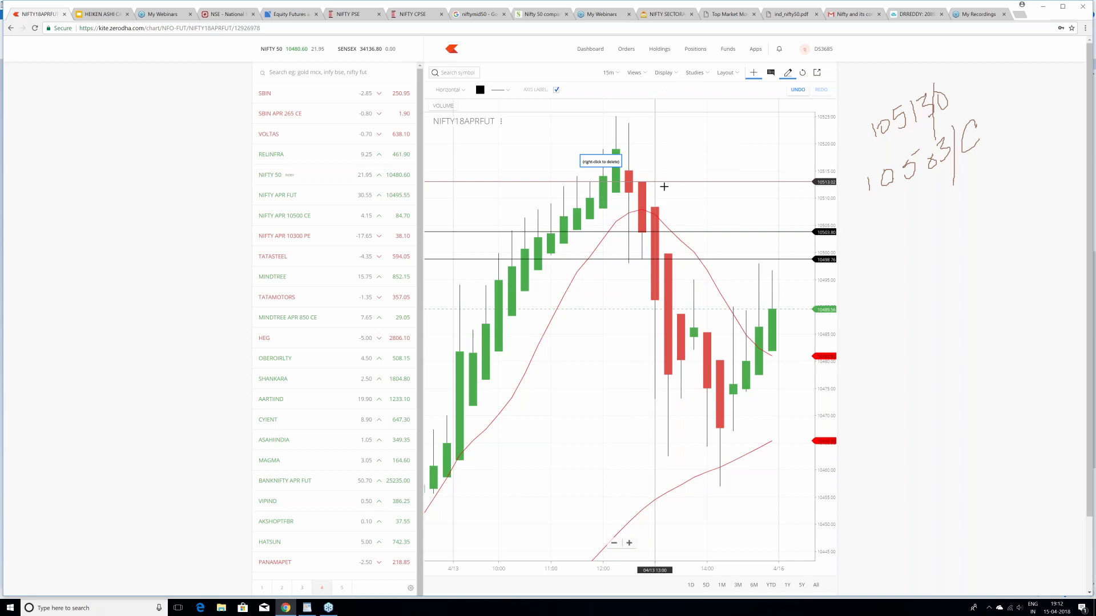
# Step: Handwrite an "O" near the second red candle's open line and a "C" with an arrow pointing to its close
pyautogui.click(977, 261)
pyautogui.click(992, 276)
pyautogui.moveTo(659, 157); pyautogui.dragTo(657, 166)
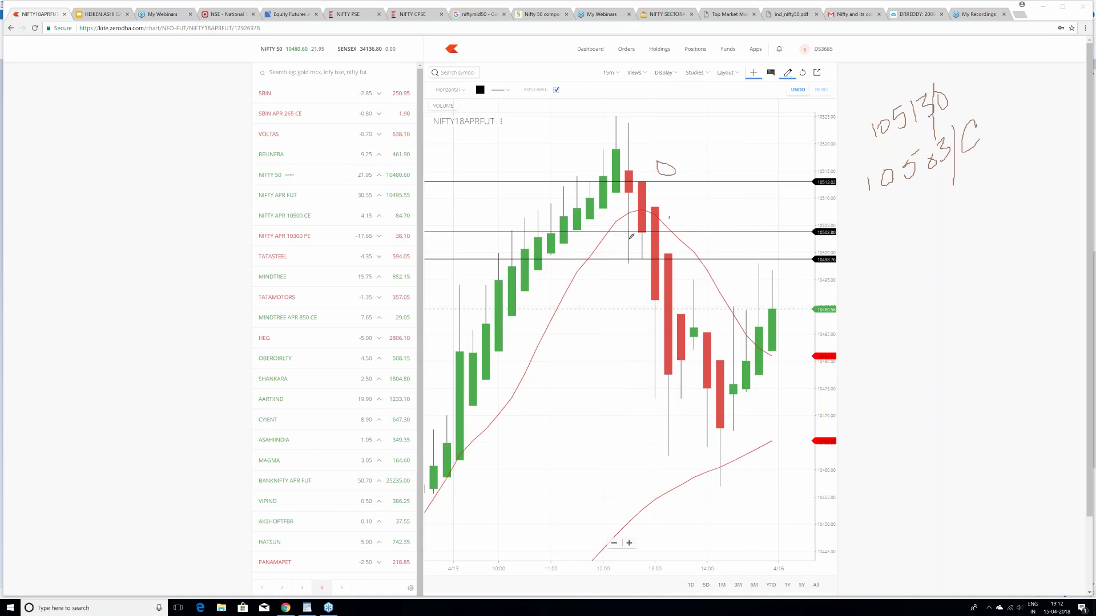
pyautogui.moveTo(601, 257)
pyautogui.mouseDown()
pyautogui.moveTo(637, 232)
pyautogui.moveTo(621, 281)
pyautogui.mouseUp()
pyautogui.click(968, 255)
# Step: View the annotated open and close levels on the Candle style and switch back to Heikin Ashi
pyautogui.click(674, 75)
pyautogui.click(726, 105)
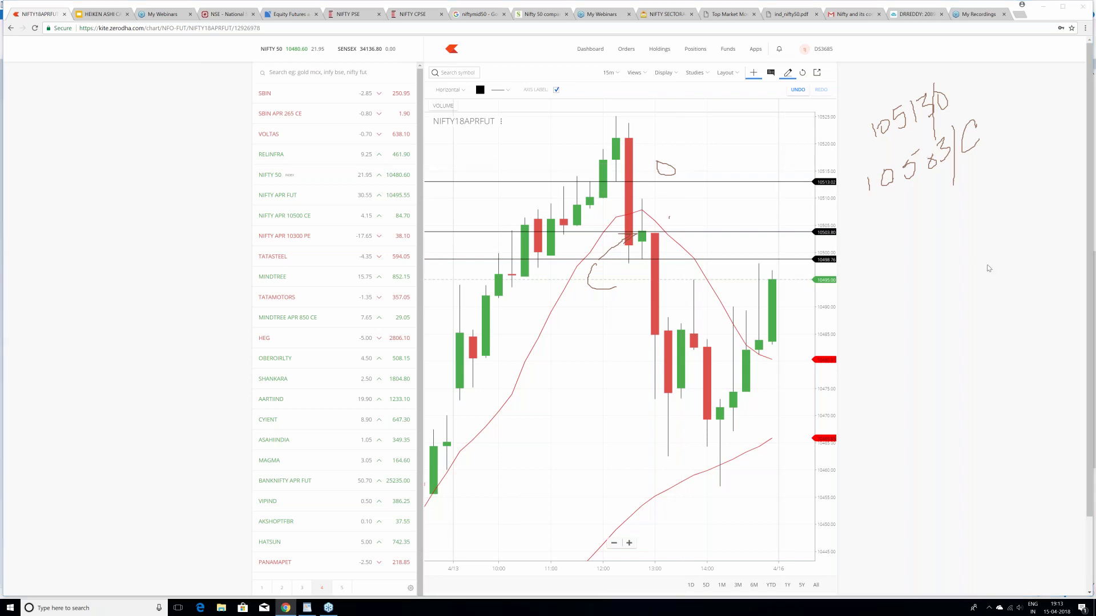
pyautogui.click(677, 73)
pyautogui.click(728, 211)
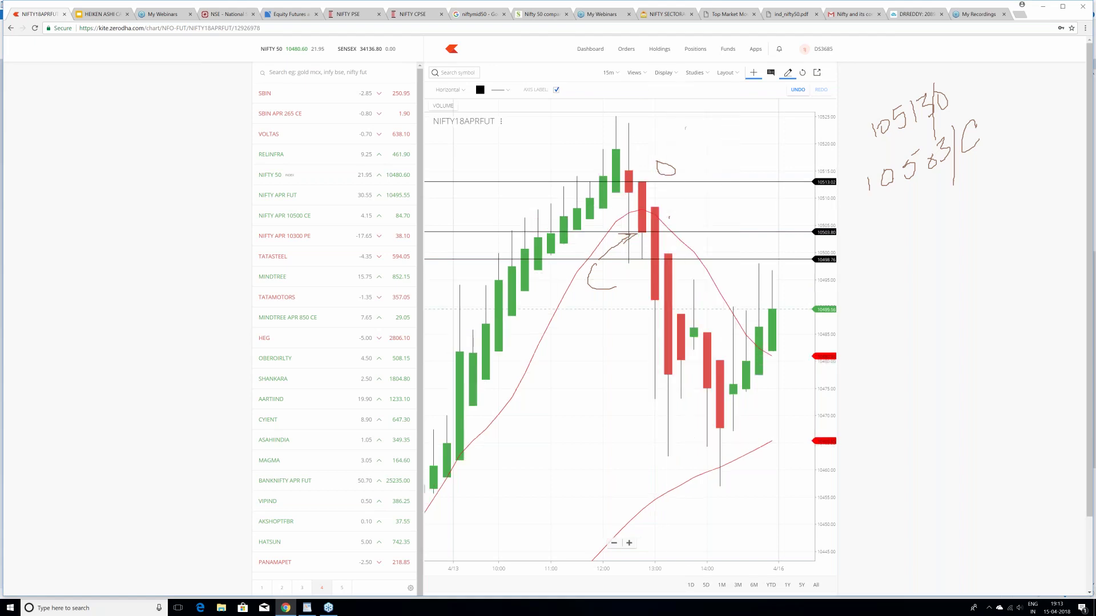
# Step: Mark the second red candle's open with the pen and erase all handwritten annotations
pyautogui.moveTo(649, 180); pyautogui.dragTo(646, 185)
pyautogui.click(982, 309)
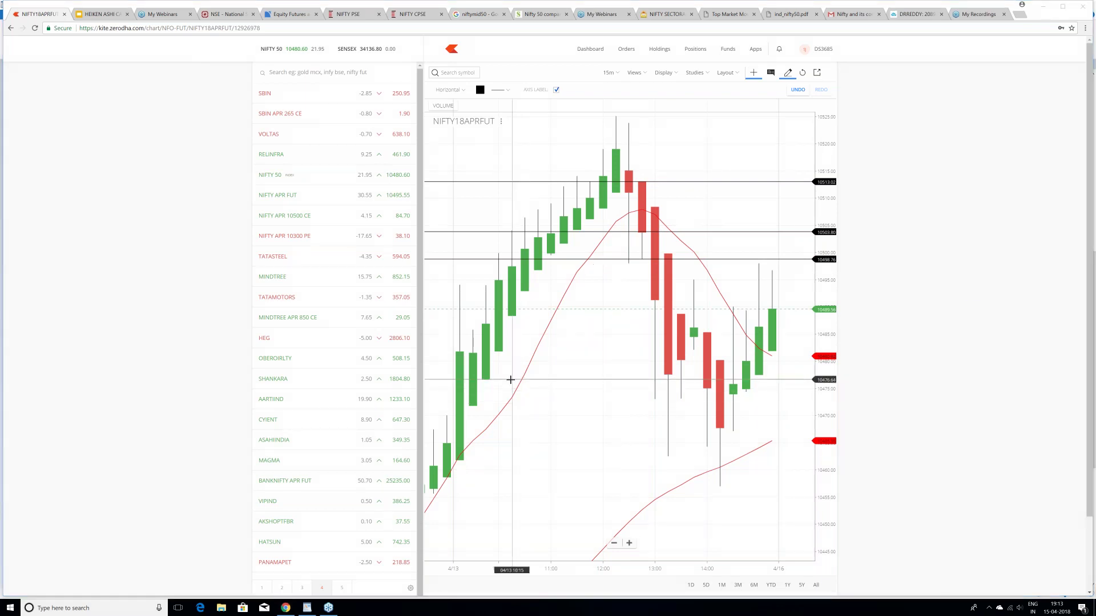
# Step: Place horizontal lines at 10476.64 and 10486.95 on the open and close of the 09:45 green Heikin Ashi candle
pyautogui.click(510, 380)
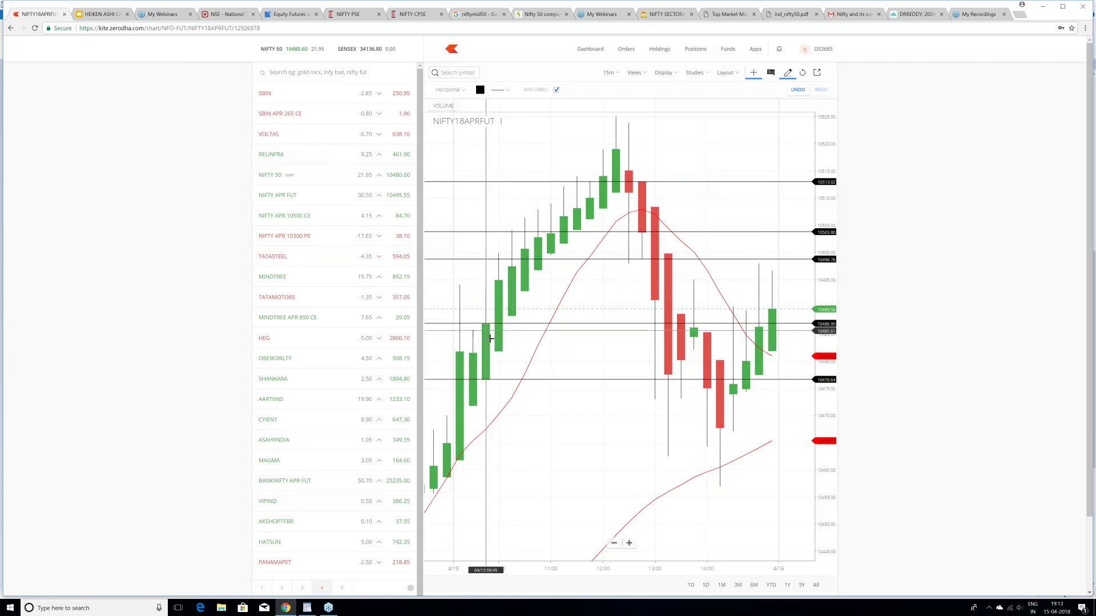
pyautogui.click(479, 393)
pyautogui.moveTo(479, 393); pyautogui.dragTo(489, 379)
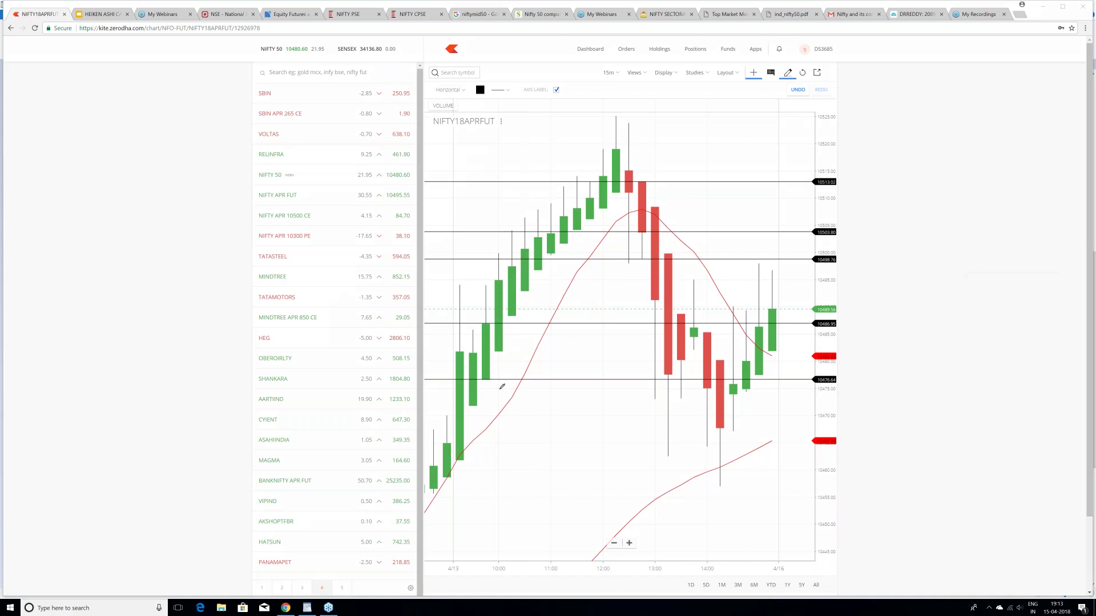
# Step: Handwrite "10476" and "10486" with arrows pointing to the green candle's open and close
pyautogui.moveTo(491, 379); pyautogui.dragTo(506, 422)
pyautogui.moveTo(521, 418); pyautogui.dragTo(526, 445)
pyautogui.moveTo(554, 405)
pyautogui.mouseDown()
pyautogui.moveTo(585, 420)
pyautogui.moveTo(579, 441)
pyautogui.mouseUp()
pyautogui.moveTo(573, 417); pyautogui.dragTo(606, 406)
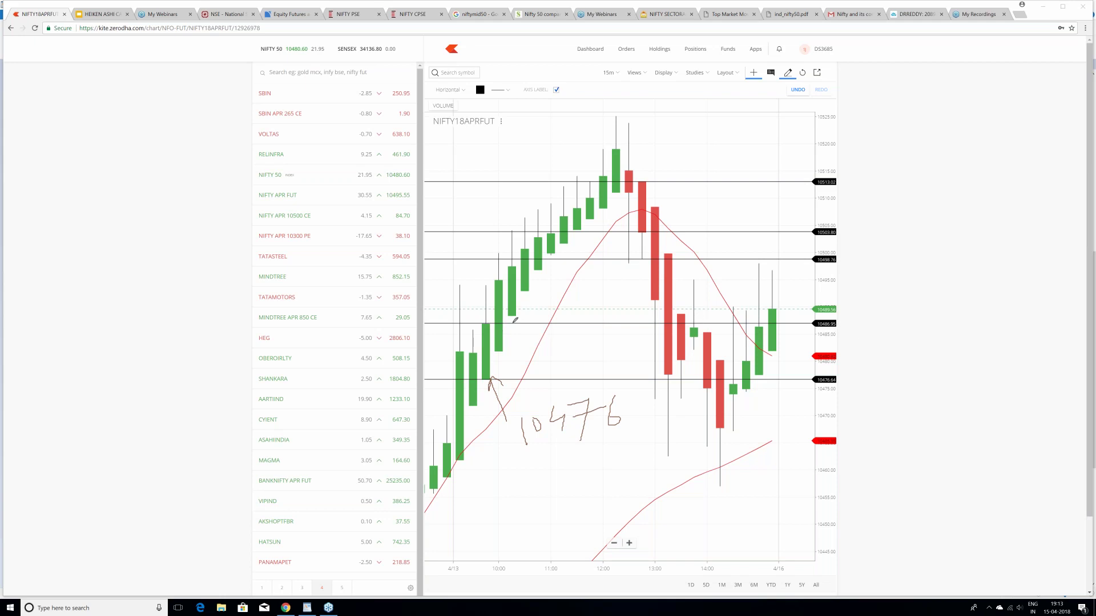
pyautogui.moveTo(515, 322)
pyautogui.mouseDown()
pyautogui.moveTo(551, 305)
pyautogui.moveTo(535, 326)
pyautogui.moveTo(584, 302)
pyautogui.moveTo(582, 292)
pyautogui.mouseUp()
# Step: Switch the chart style to Candle and compare the 10476 and 10486 levels with the regular morning candles
pyautogui.click(676, 74)
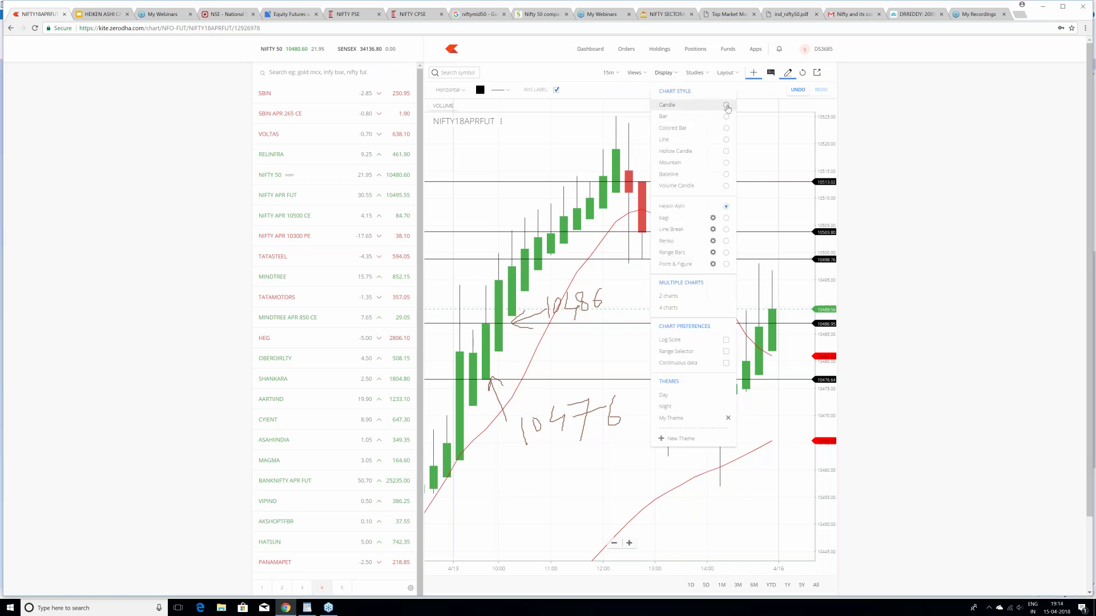
pyautogui.click(725, 106)
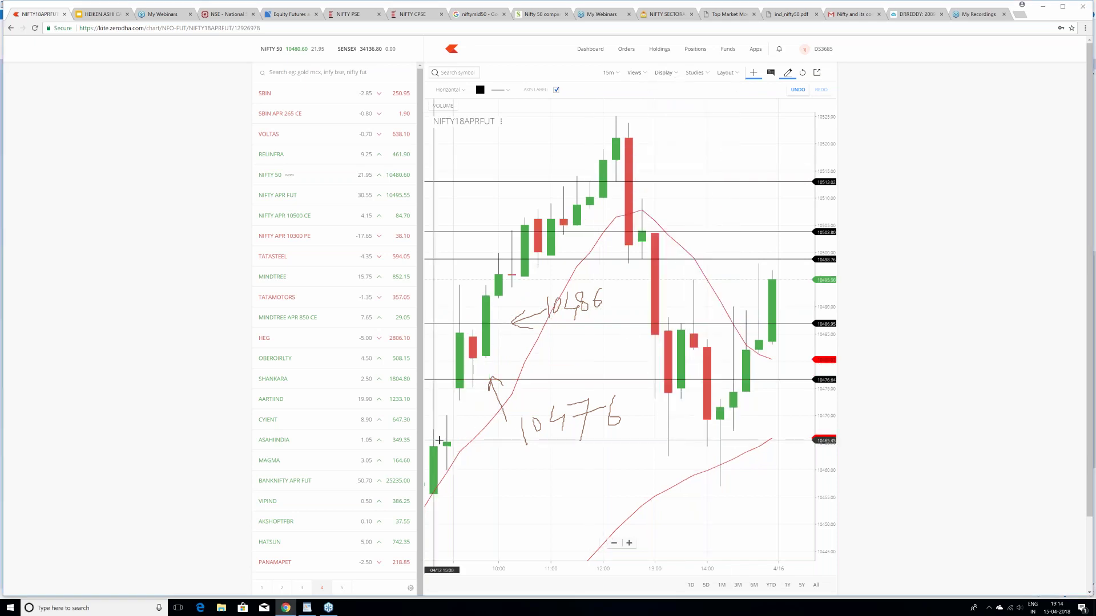
pyautogui.moveTo(439, 440); pyautogui.dragTo(486, 381)
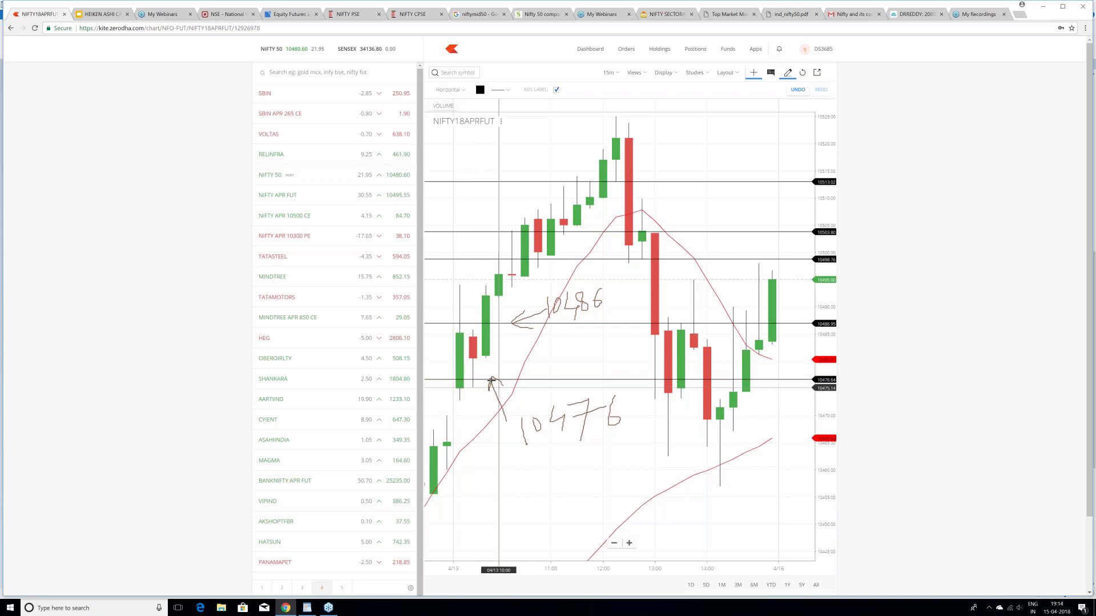
pyautogui.moveTo(480, 378); pyautogui.dragTo(479, 323)
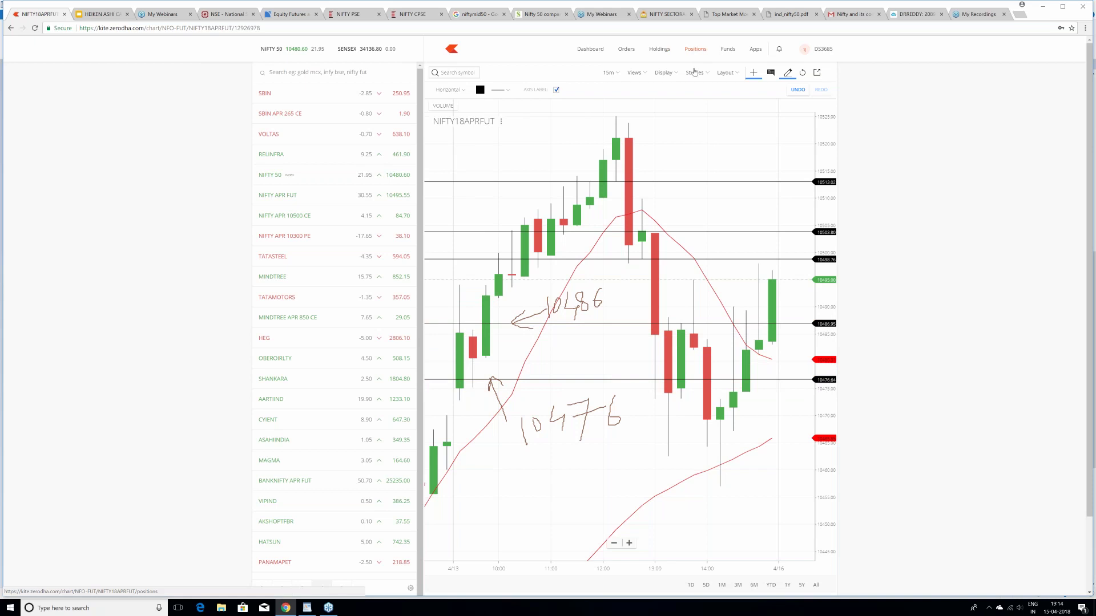
# Step: Recheck the green candle's marked levels in Heikin Ashi and return the chart to the Candle style
pyautogui.click(673, 74)
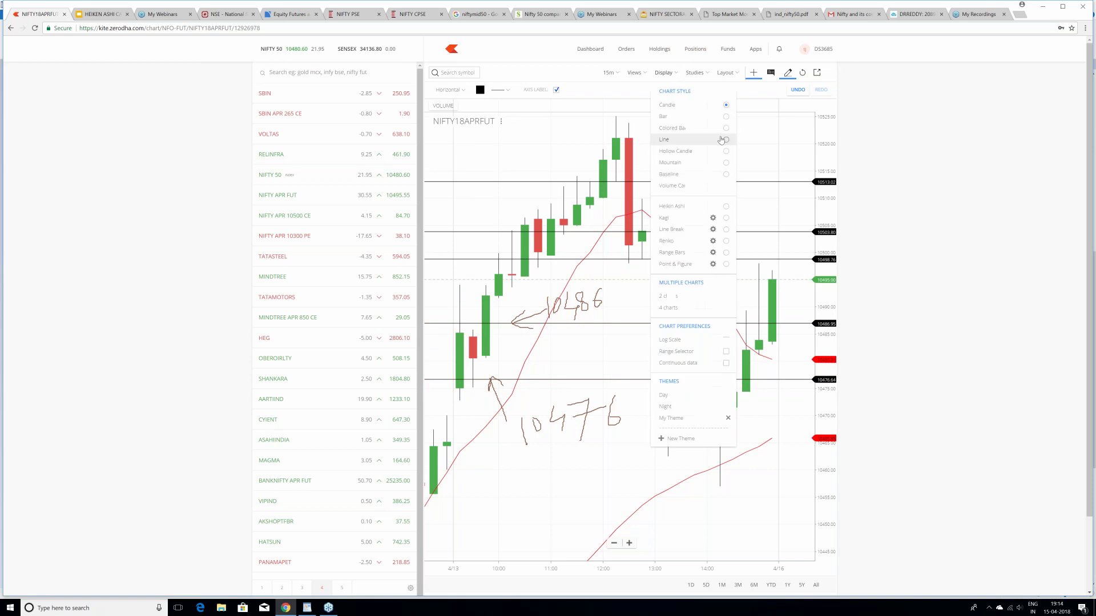
pyautogui.click(725, 207)
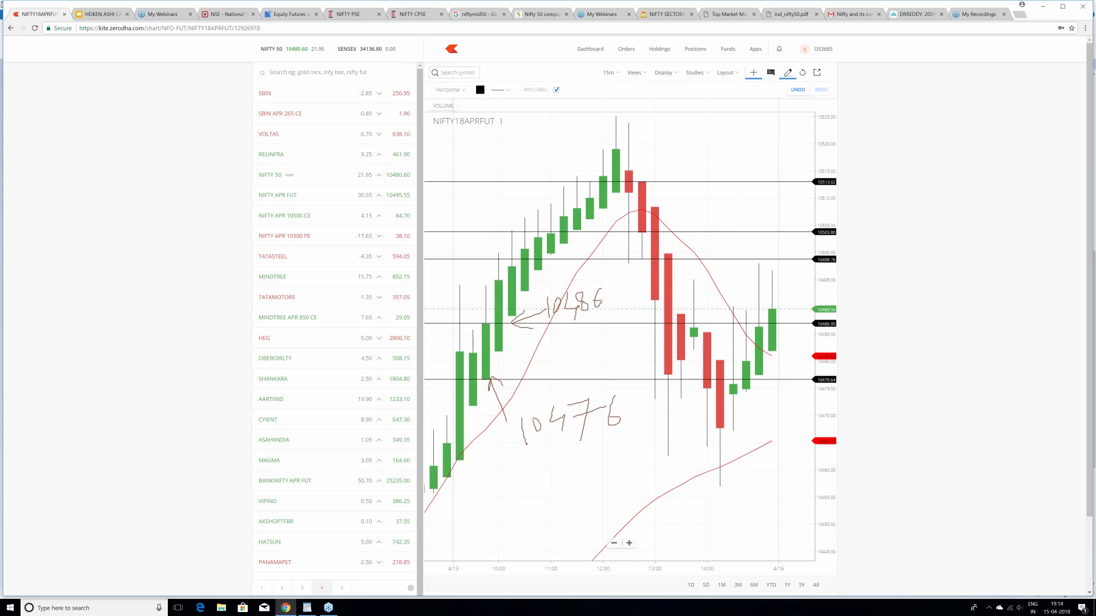
pyautogui.click(664, 73)
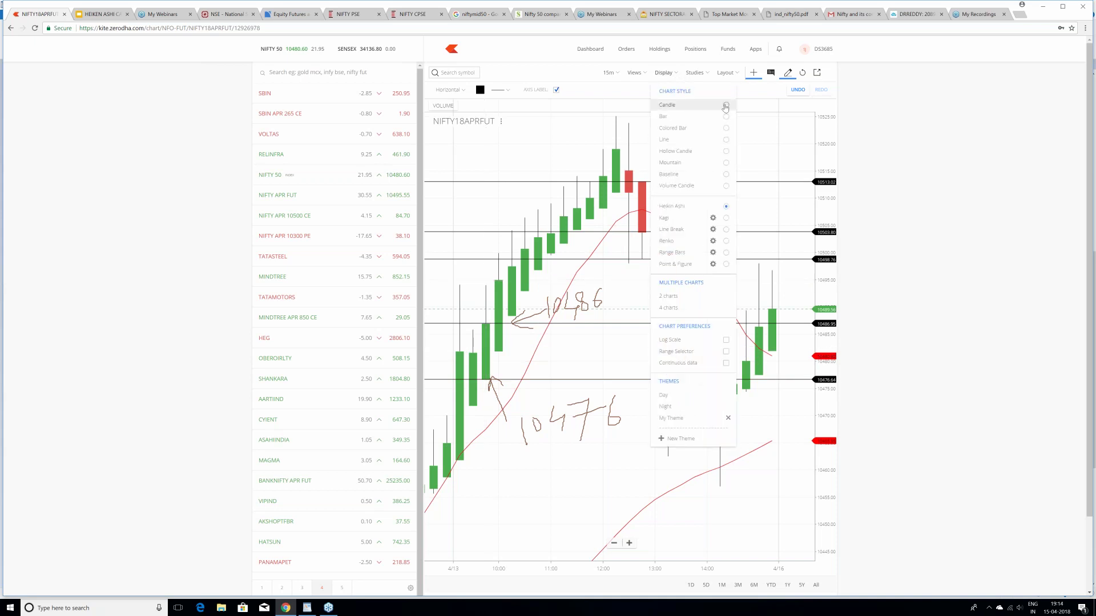
pyautogui.click(685, 107)
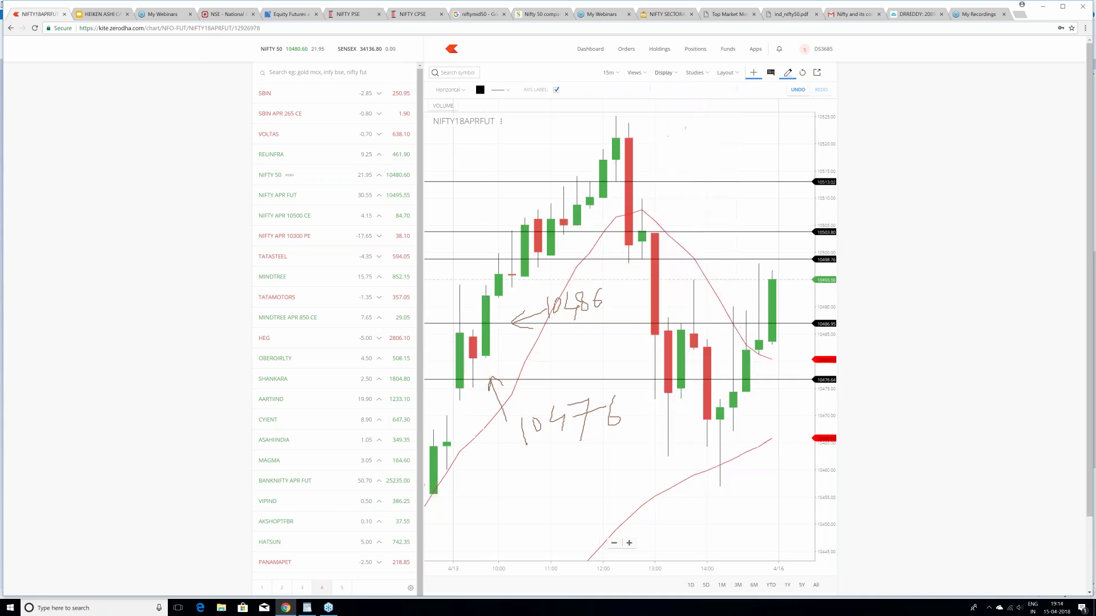
pyautogui.click(485, 375)
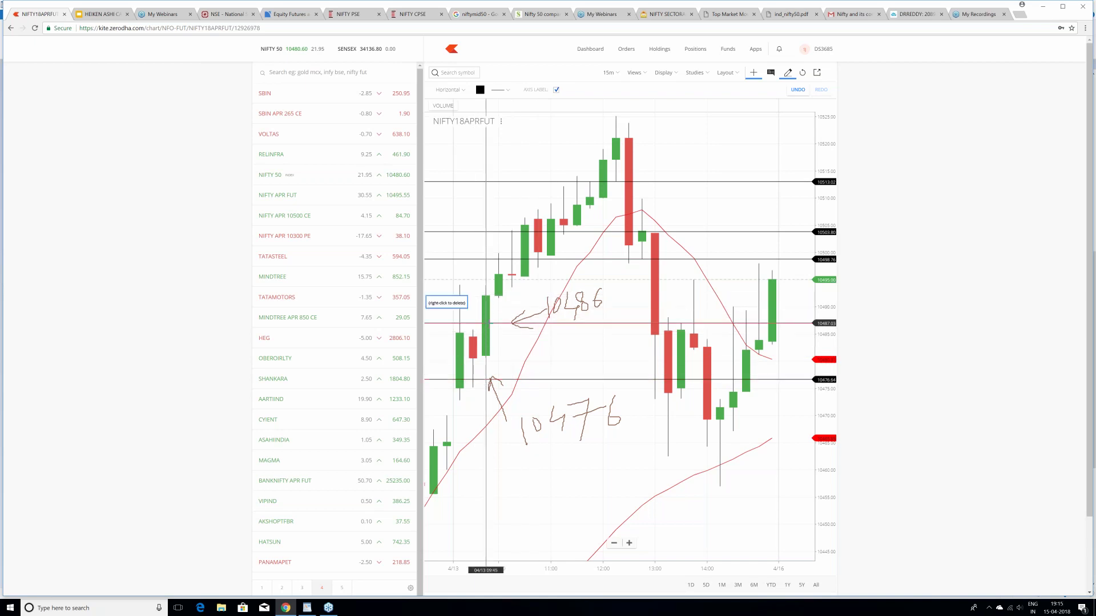
pyautogui.moveTo(488, 323); pyautogui.dragTo(489, 323)
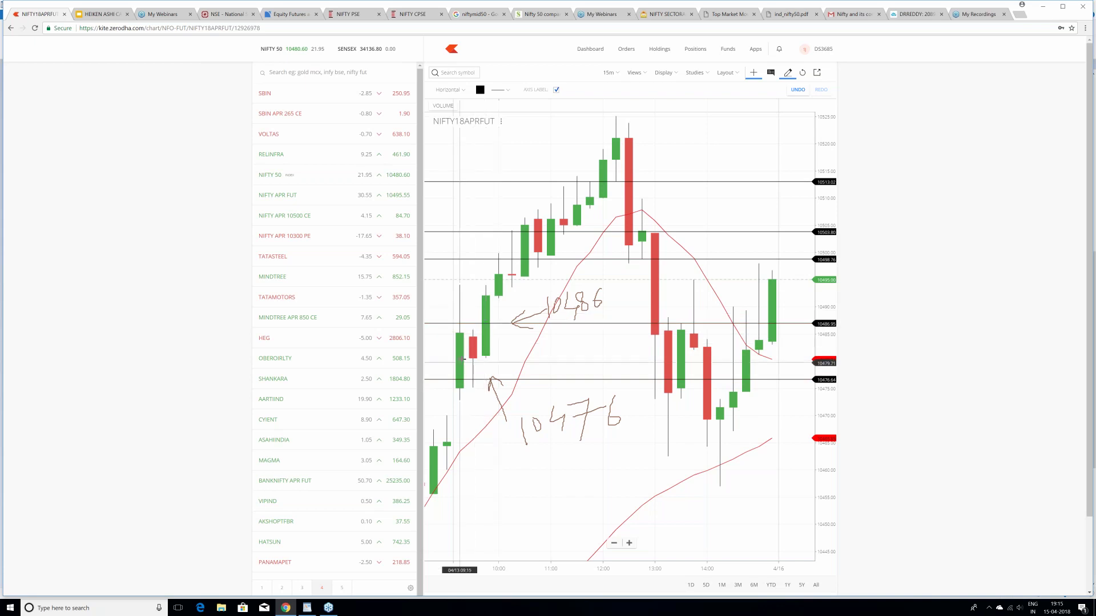
pyautogui.hotkey('ctrl', 'z')
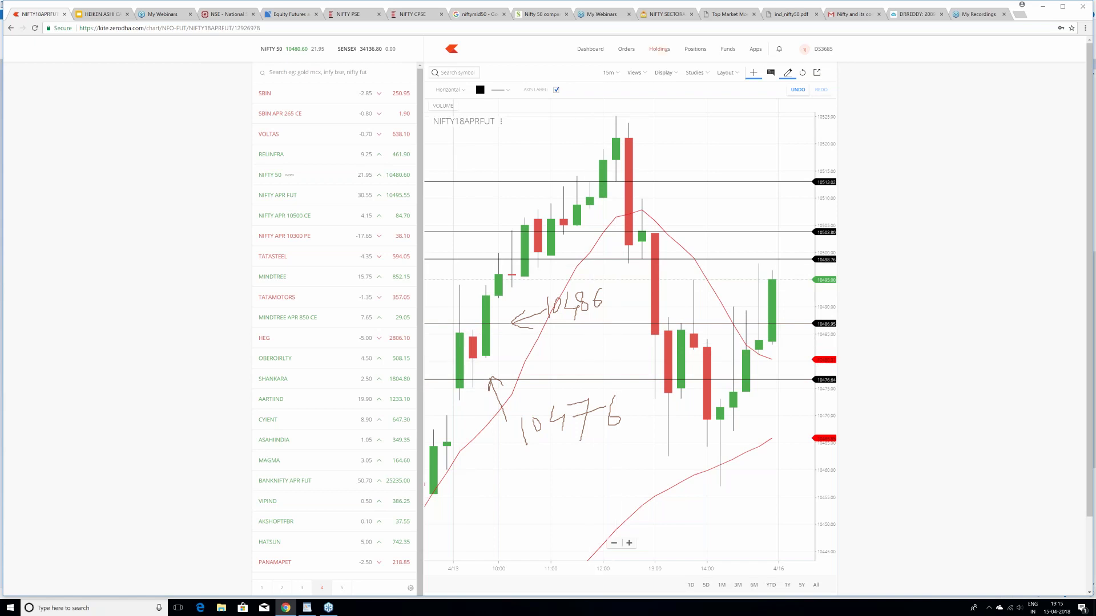
# Step: Switch the chart style to Heikin Ashi, clear all horizontal lines and erase the handwritten price notes
pyautogui.click(664, 72)
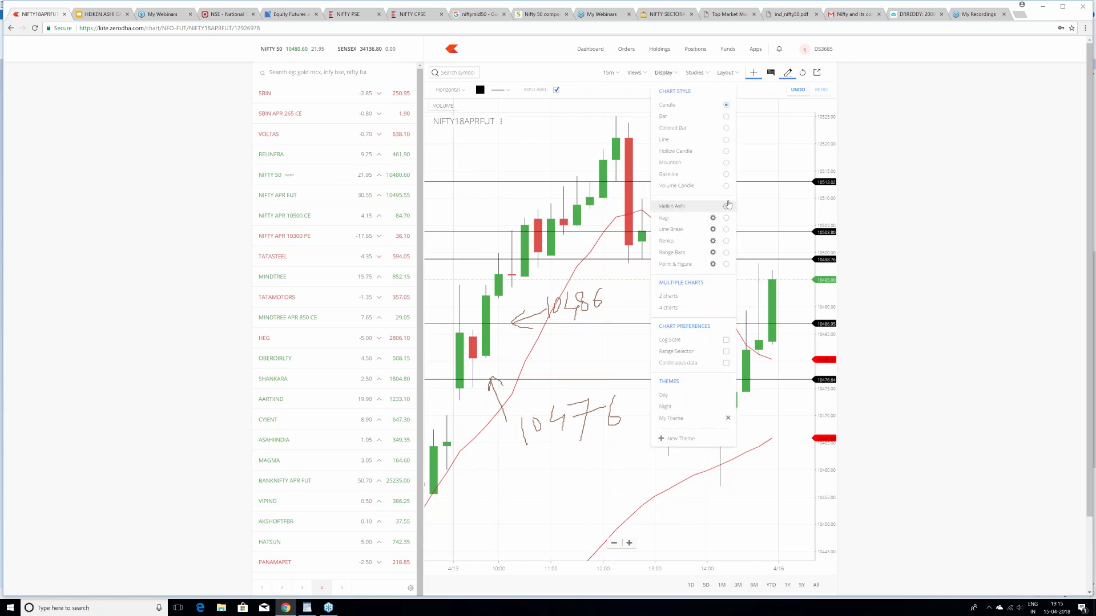
pyautogui.click(725, 207)
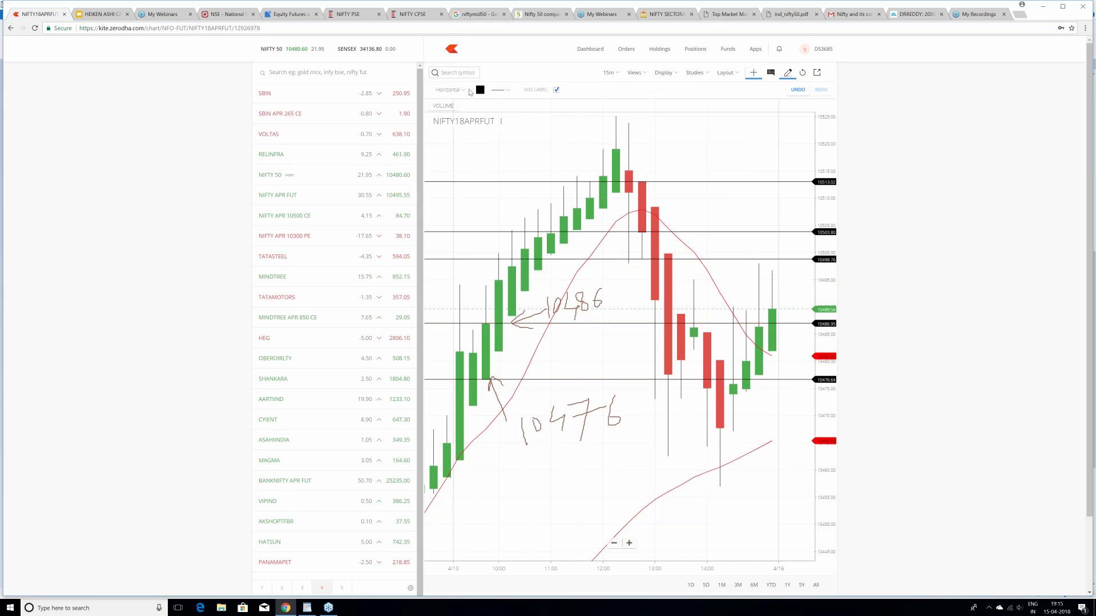
pyautogui.click(451, 90)
pyautogui.click(465, 118)
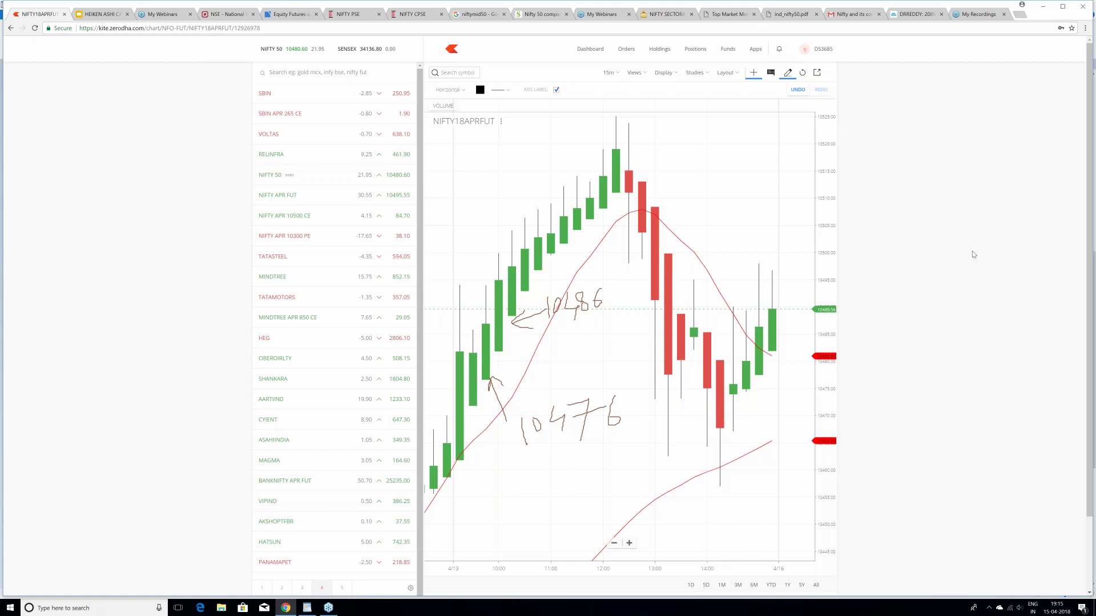
pyautogui.click(986, 306)
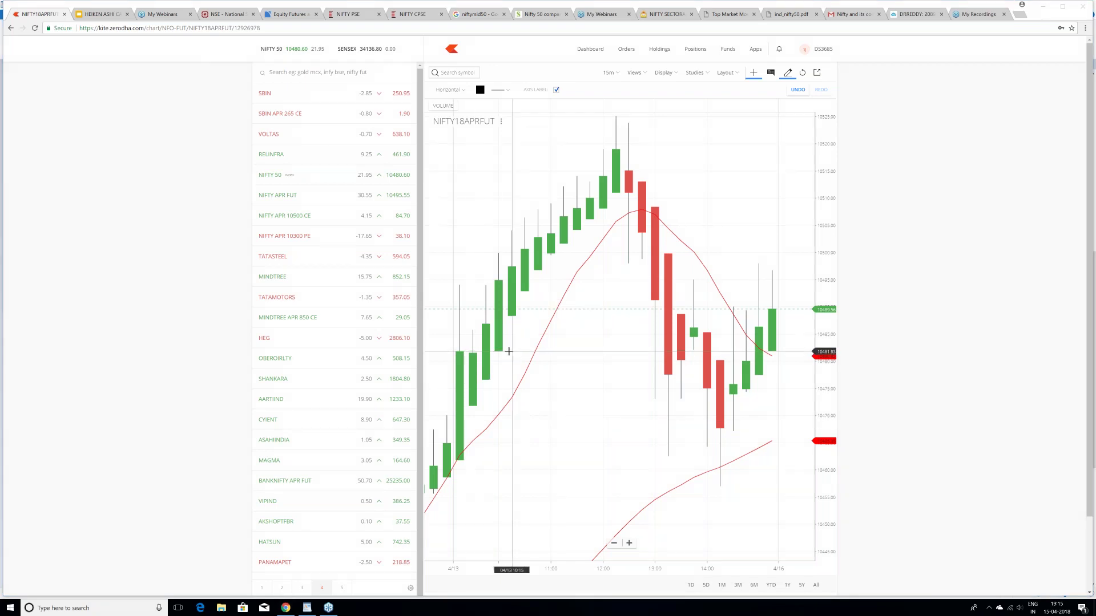
# Step: Mark the 10:00 green Heikin Ashi candle with horizontal lines at 10481.83 and 10494.91, and compare them in the Candle style before returning to Heikin Ashi
pyautogui.click(494, 289)
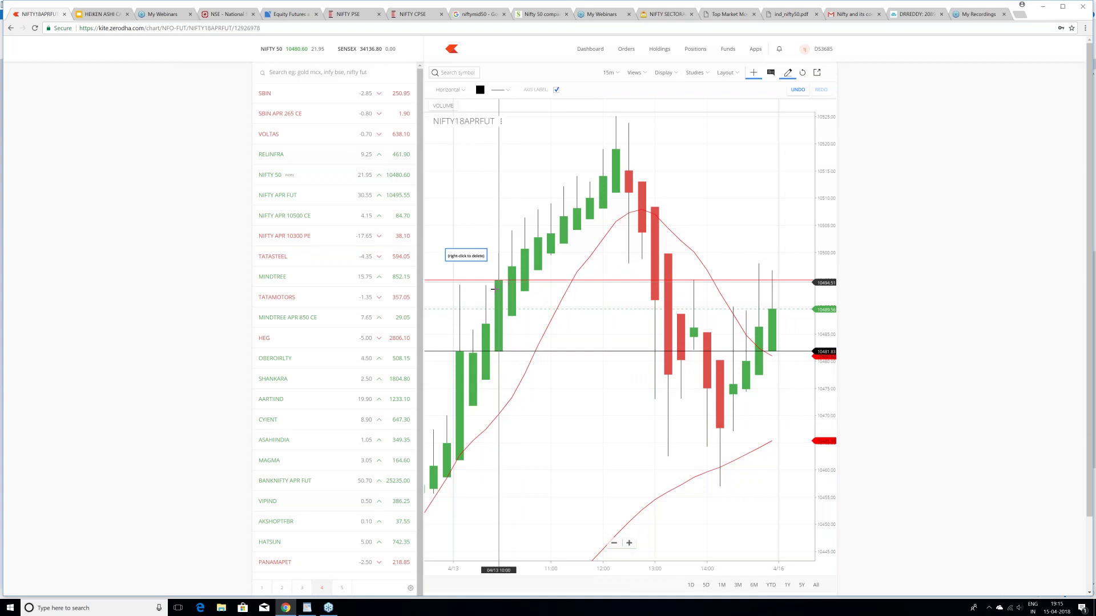
pyautogui.click(678, 75)
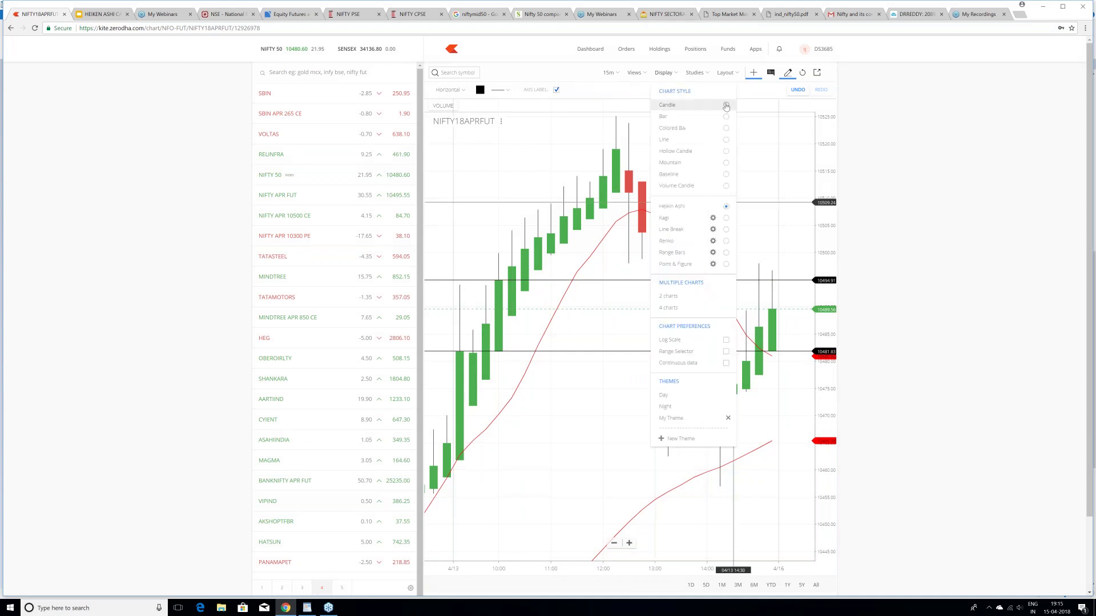
pyautogui.click(726, 106)
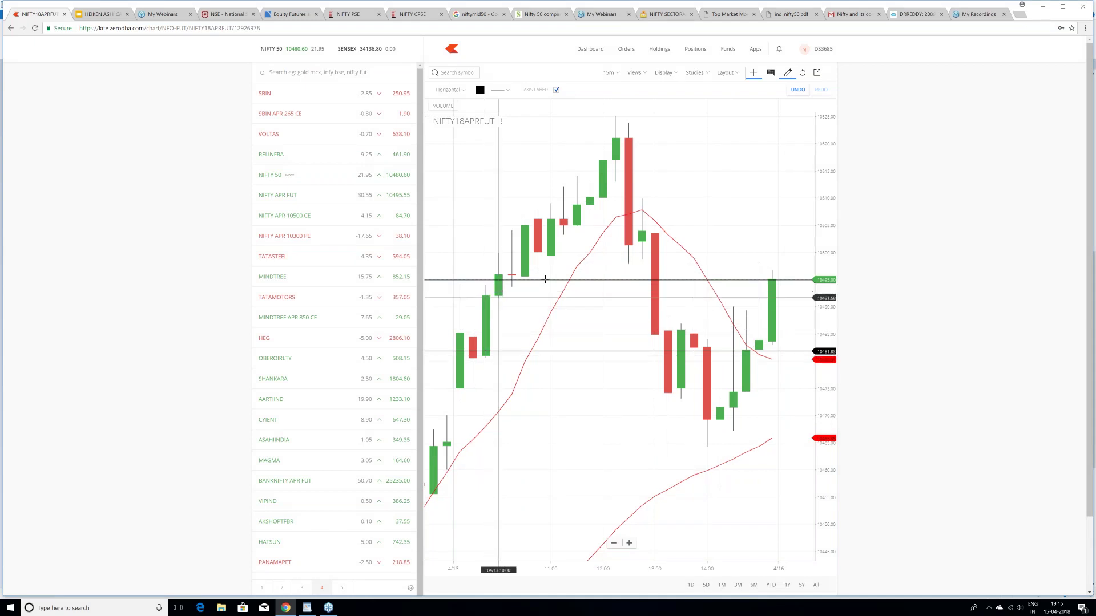
pyautogui.click(678, 73)
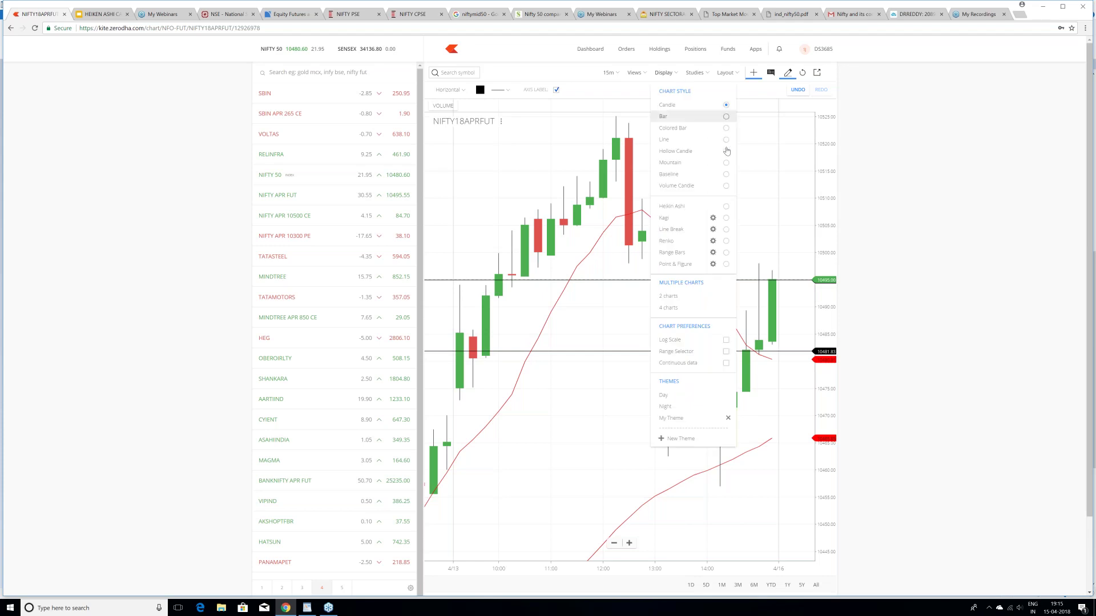
pyautogui.click(726, 207)
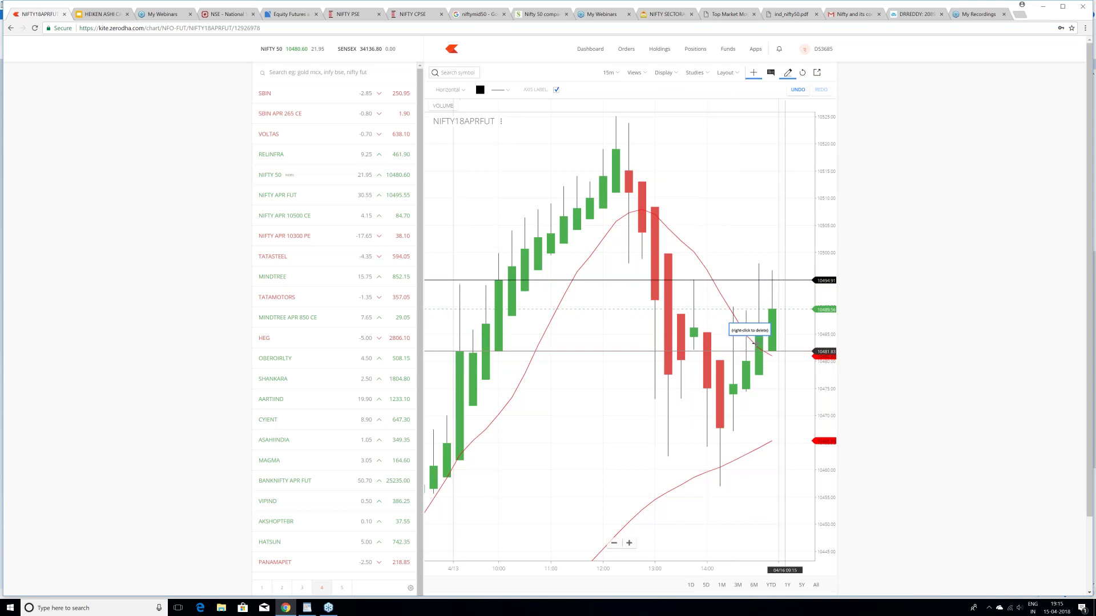
# Step: Examine the Heikin Ashi trend against the moving averages over the recent sessions and check the current studies
pyautogui.scroll(-3, 727, 343)
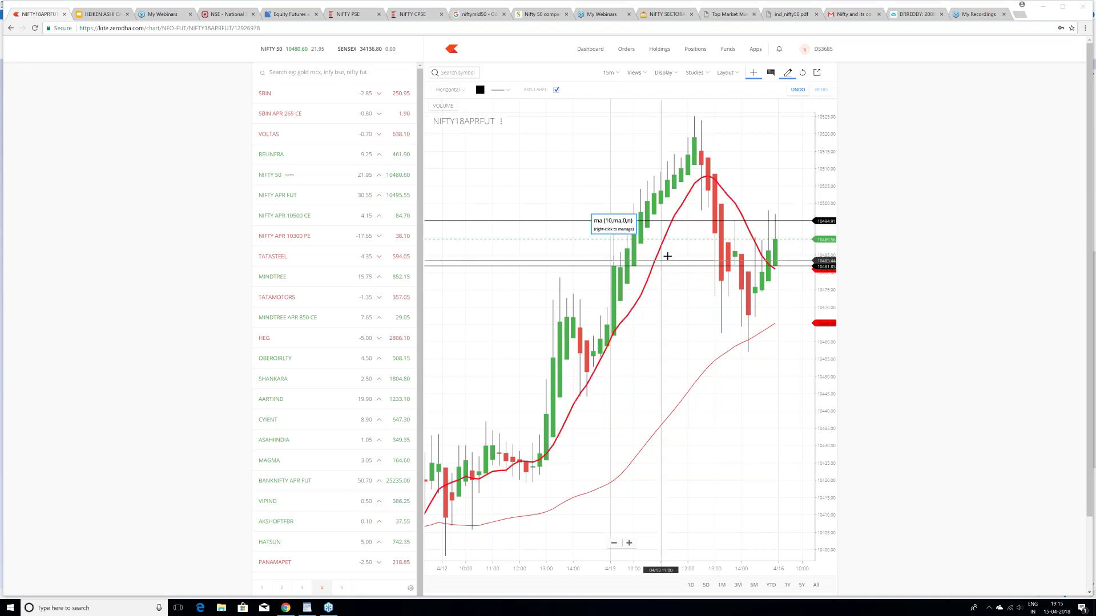
pyautogui.scroll(-5, 667, 256)
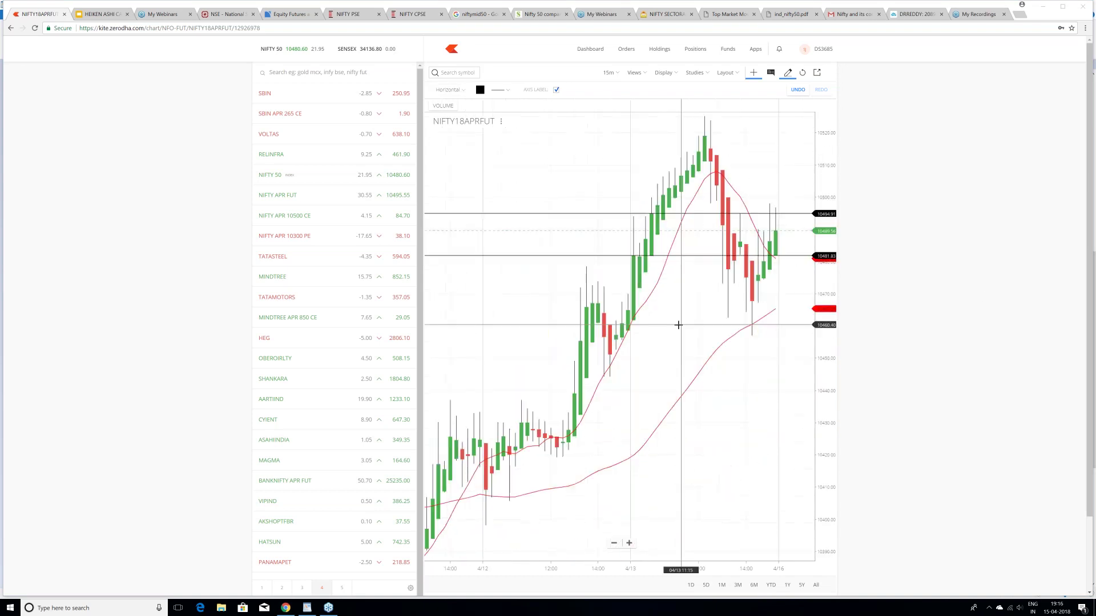
pyautogui.moveTo(649, 337); pyautogui.dragTo(563, 338)
pyautogui.scroll(5, 661, 331)
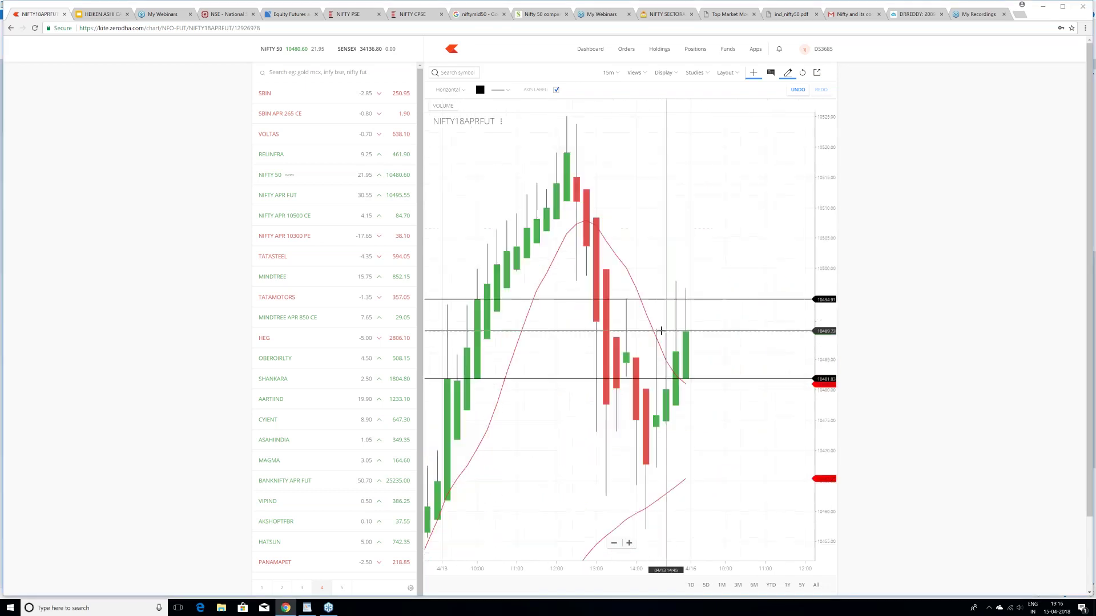
pyautogui.click(707, 72)
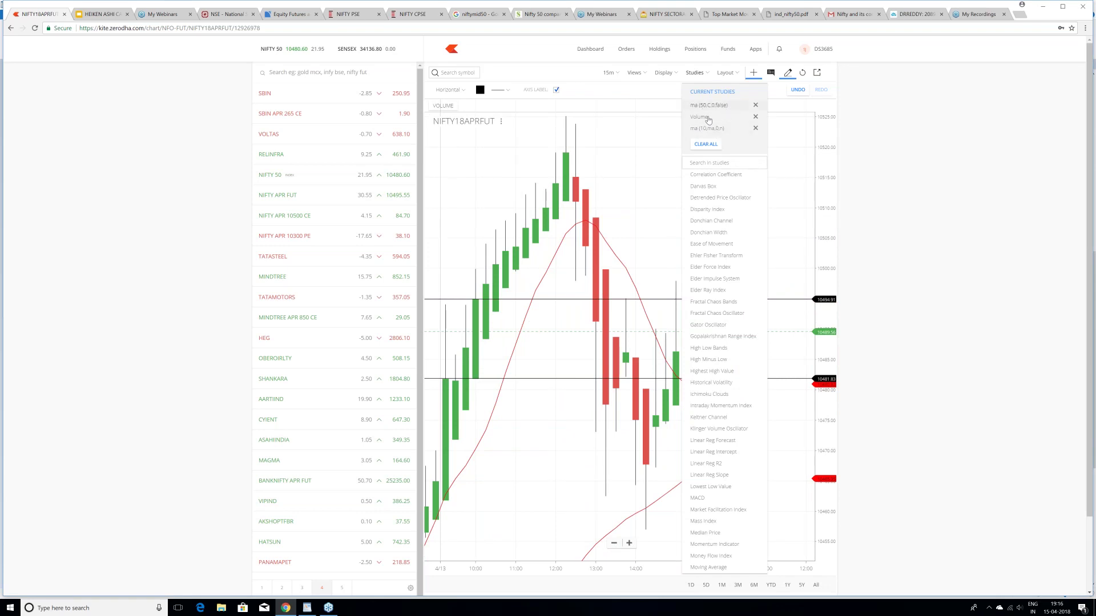
pyautogui.click(639, 196)
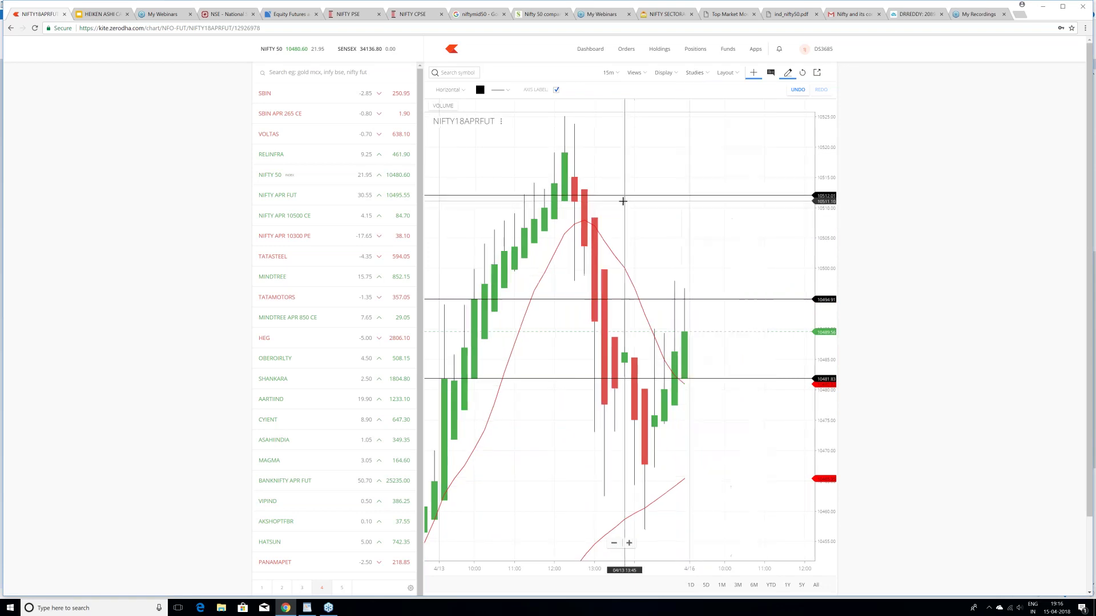
# Step: Place a horizontal line at 10513.05 near the peak of the 13 April Heikin Ashi candles
pyautogui.scroll(-3, 707, 221)
pyautogui.scroll(3, 629, 240)
pyautogui.moveTo(630, 240); pyautogui.dragTo(728, 235)
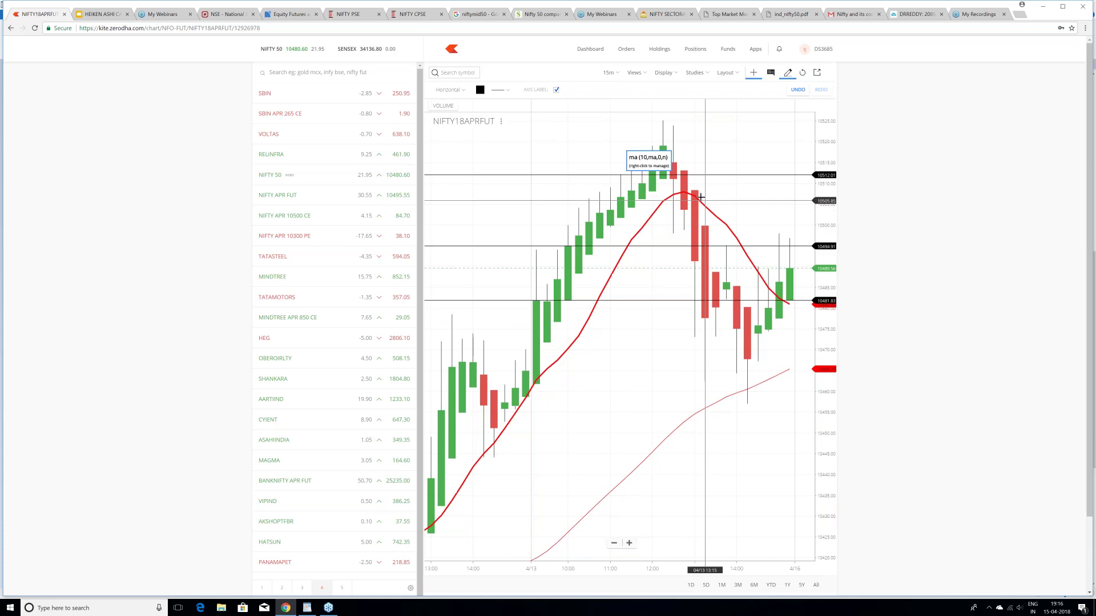
pyautogui.click(648, 162)
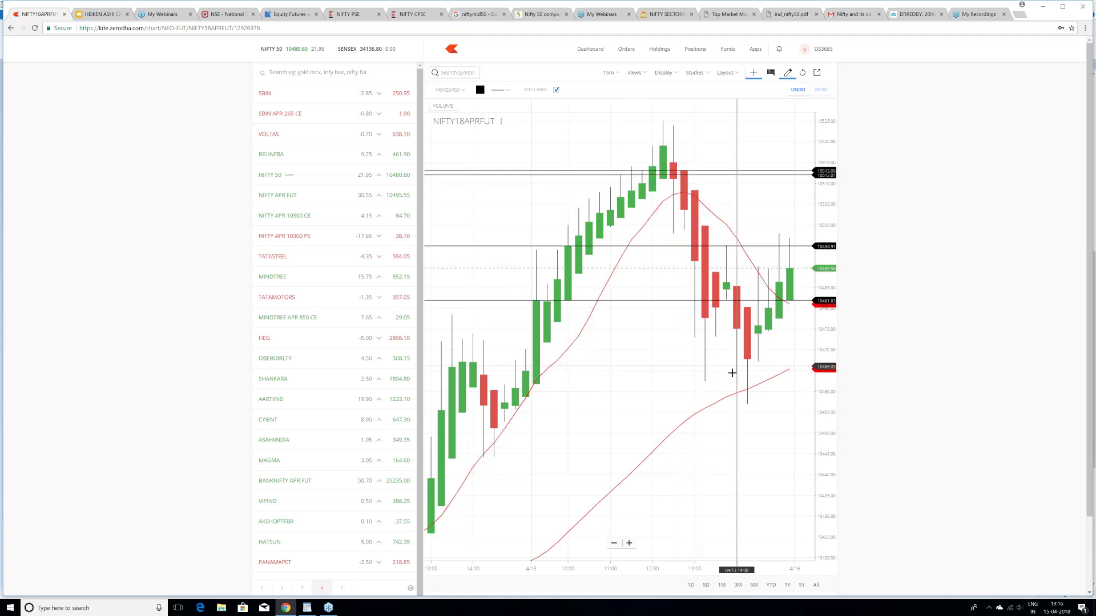
# Step: Place horizontal lines at 10421.88 and about 10415.2 on the 12 April morning green Heikin Ashi candles
pyautogui.scroll(-2, 575, 445)
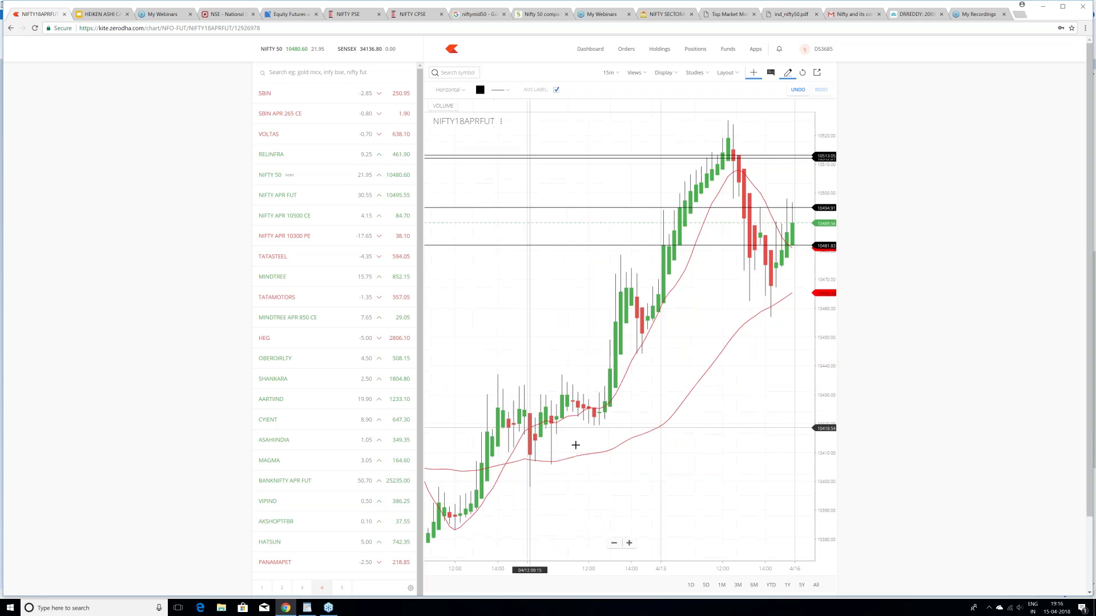
pyautogui.scroll(-1, 635, 384)
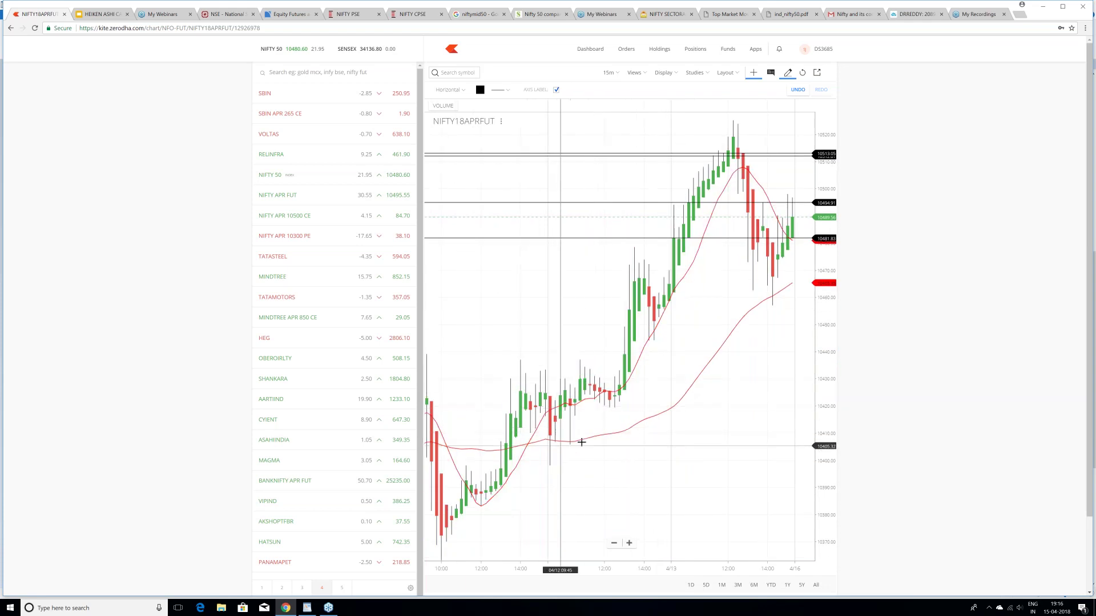
pyautogui.scroll(2, 581, 442)
pyautogui.moveTo(581, 443); pyautogui.dragTo(676, 311)
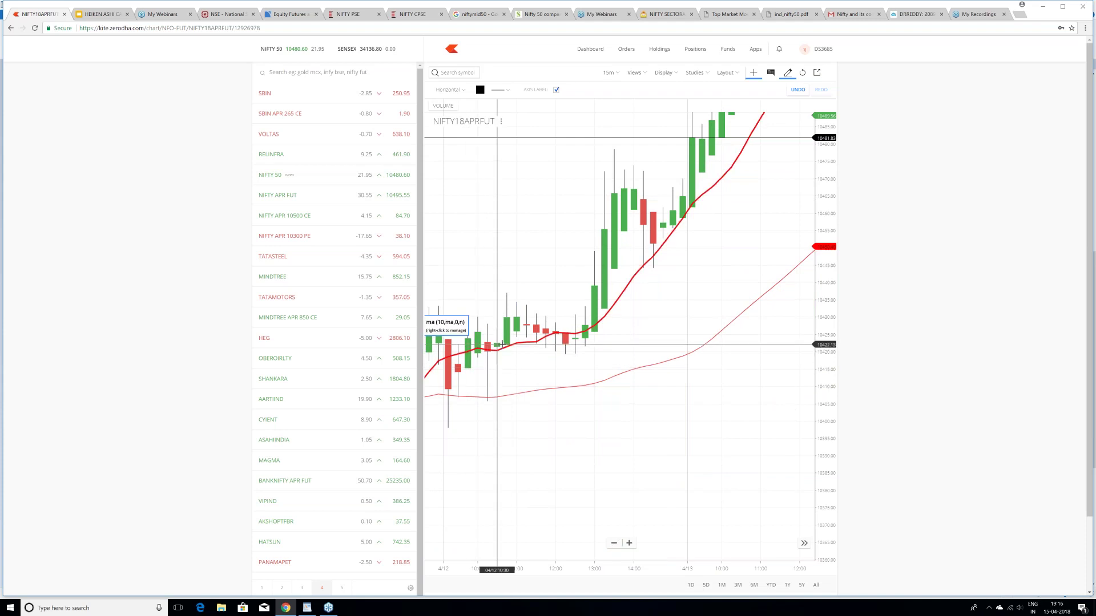
pyautogui.click(497, 345)
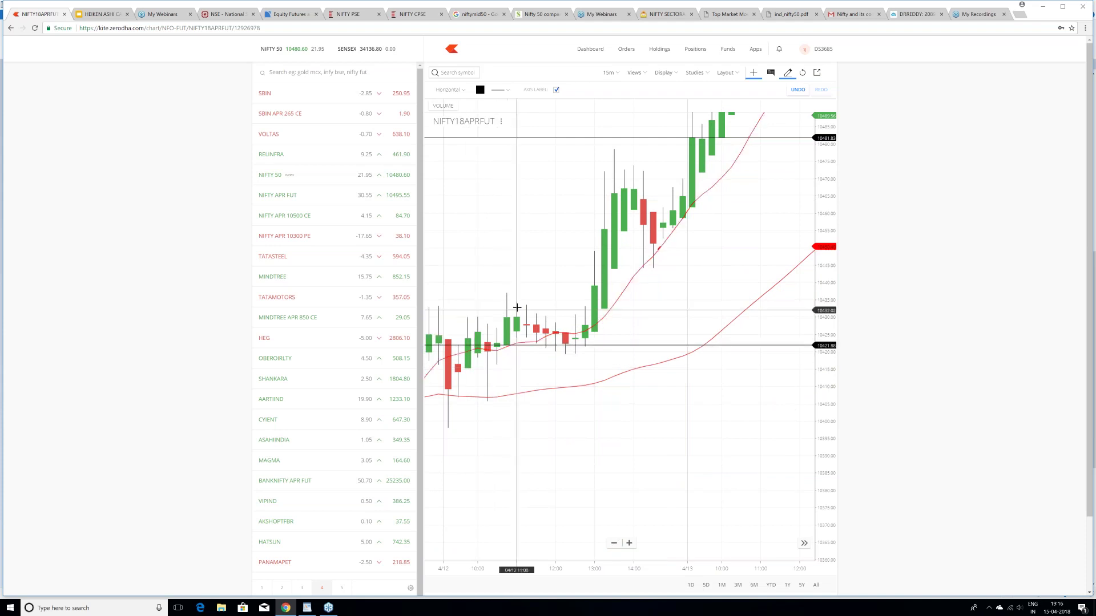
pyautogui.click(473, 369)
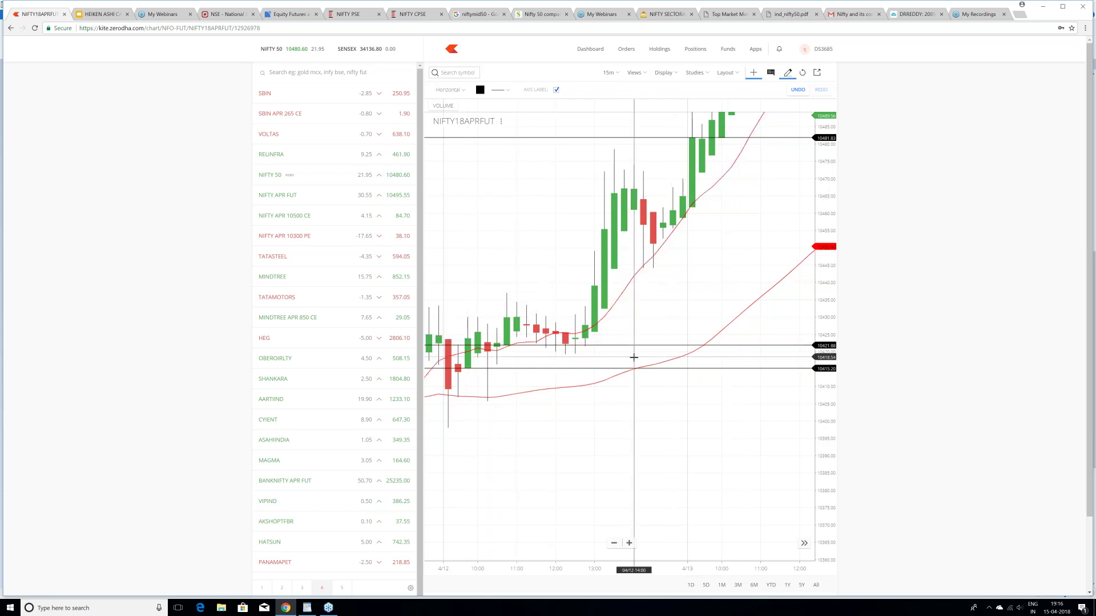
# Step: Add horizontal lines at 10421.56 and 10425.82 across the 12 April sideways candles before the rally
pyautogui.scroll(-3, 632, 356)
pyautogui.moveTo(586, 364); pyautogui.dragTo(579, 381)
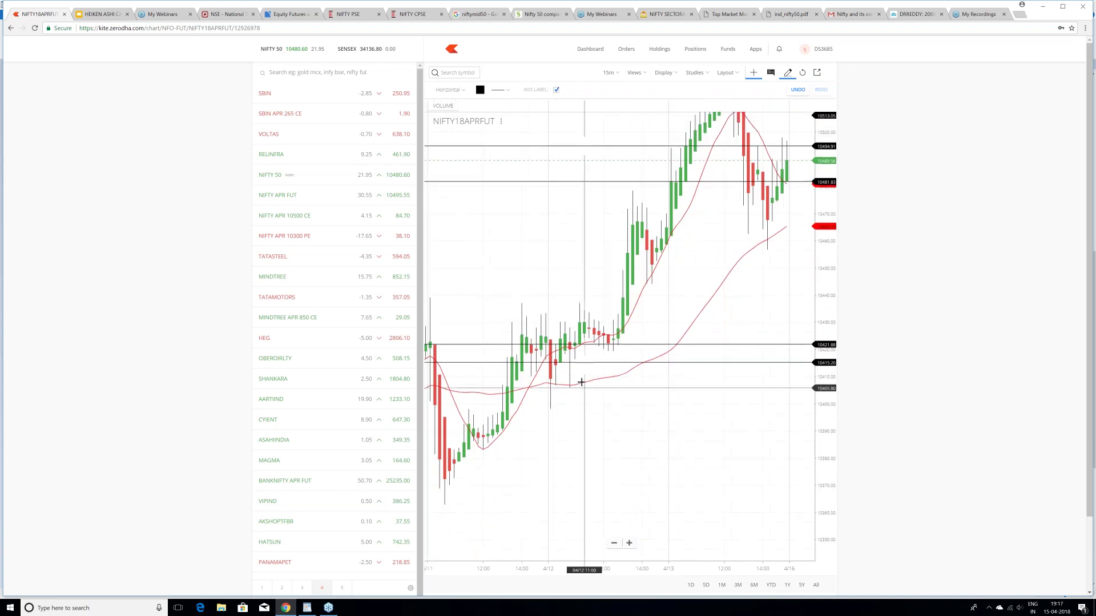
pyautogui.click(587, 346)
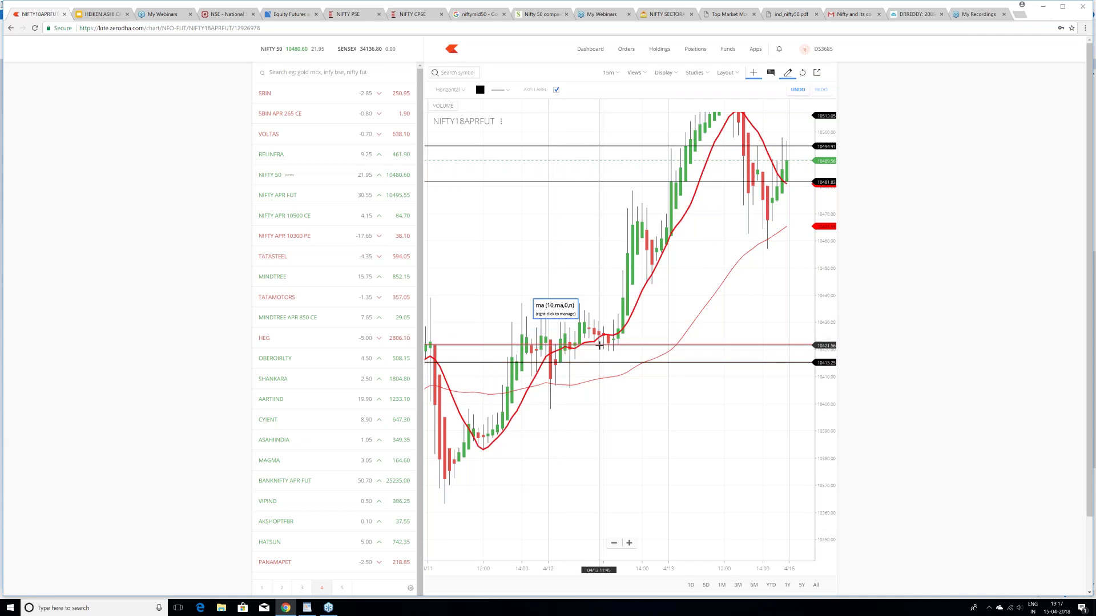
pyautogui.click(618, 334)
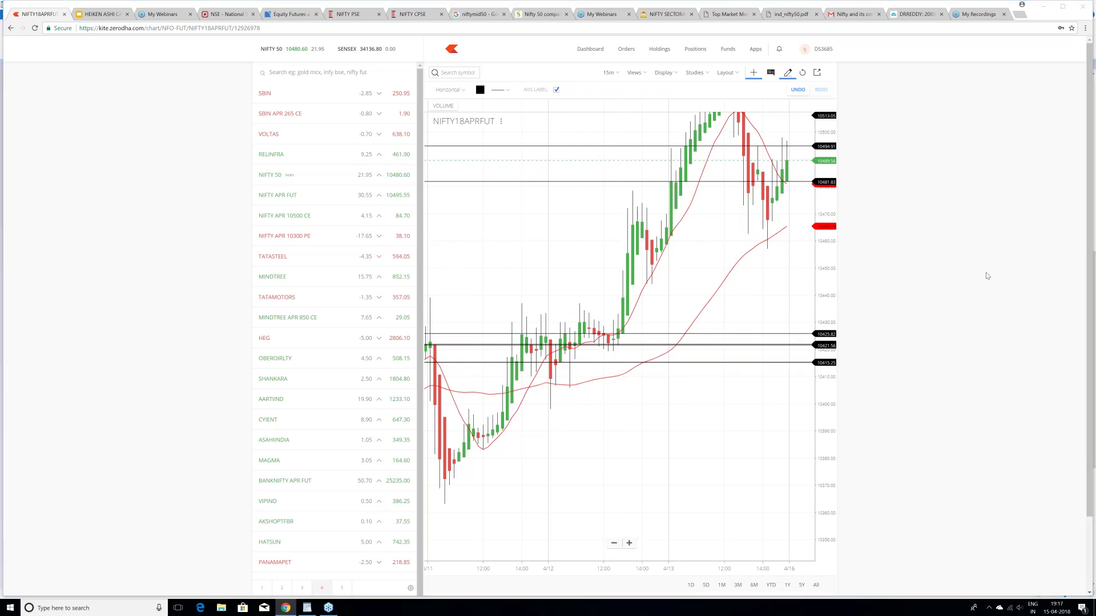
# Step: Circle the 12 April sideways range freehand and draw arrows to its morning candles and the breakout point
pyautogui.moveTo(513, 394)
pyautogui.mouseDown()
pyautogui.moveTo(562, 361)
pyautogui.moveTo(560, 374)
pyautogui.mouseUp()
pyautogui.moveTo(649, 317)
pyautogui.mouseDown()
pyautogui.moveTo(623, 334)
pyautogui.moveTo(638, 335)
pyautogui.mouseUp()
pyautogui.moveTo(514, 313)
pyautogui.mouseDown()
pyautogui.moveTo(537, 382)
pyautogui.moveTo(596, 378)
pyautogui.moveTo(620, 340)
pyautogui.moveTo(609, 311)
pyautogui.mouseUp()
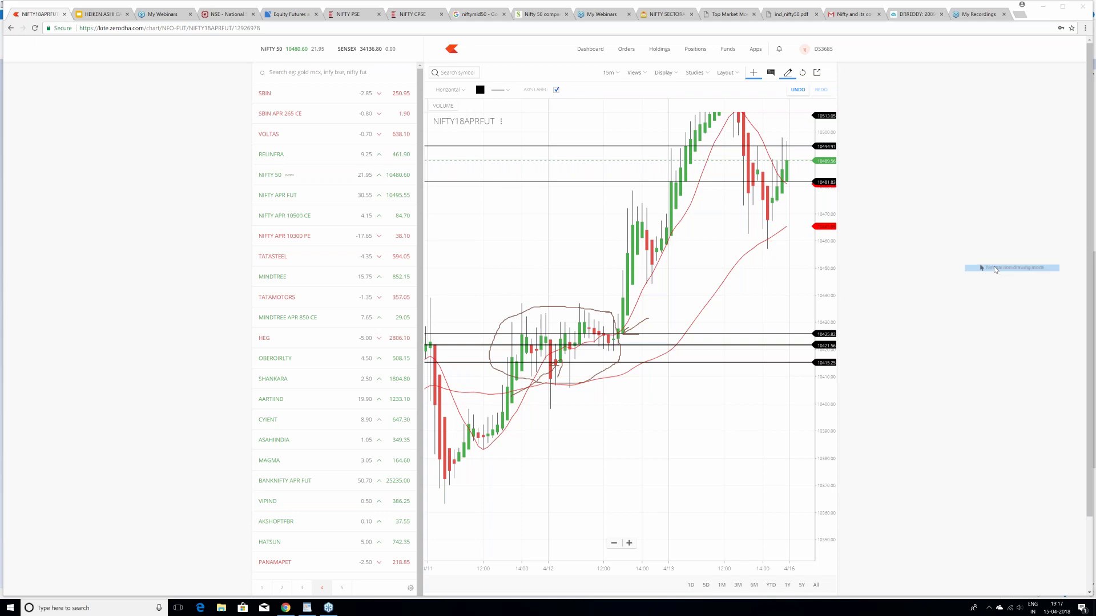
# Step: Erase the freehand circle and arrows, and clear all horizontal lines while bringing the 11 and 12 April candles into close view
pyautogui.click(988, 307)
pyautogui.scroll(6, 655, 392)
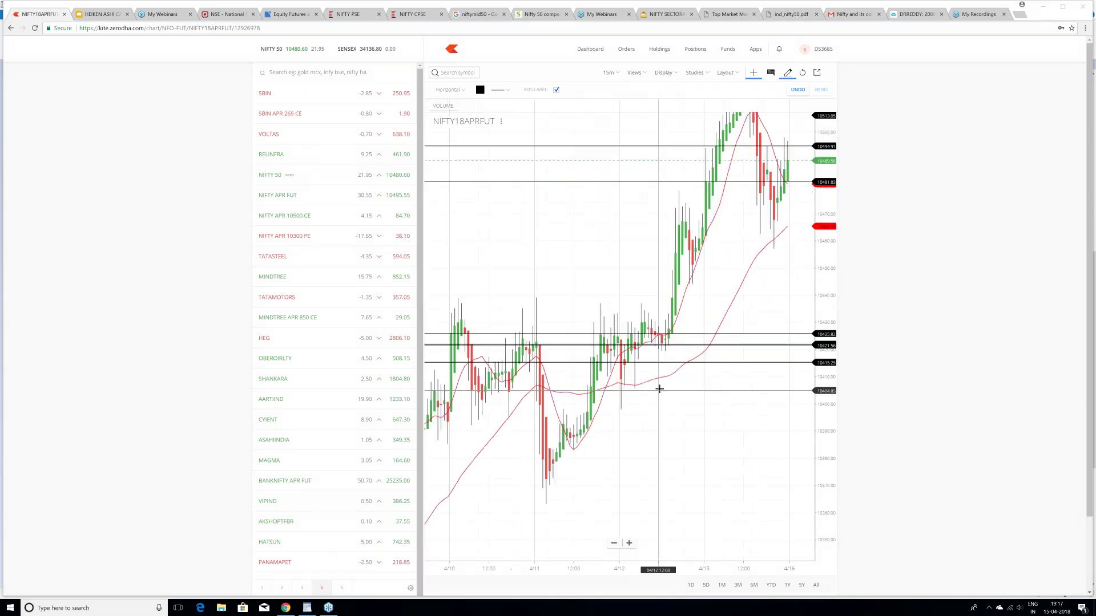
pyautogui.moveTo(644, 344); pyautogui.dragTo(755, 344)
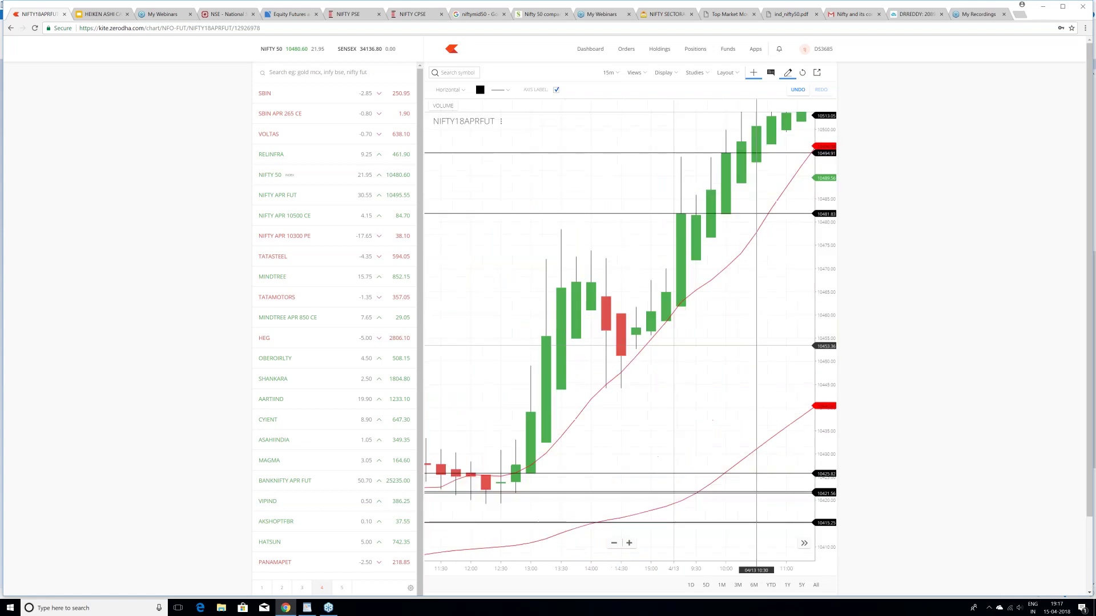
pyautogui.moveTo(600, 345); pyautogui.dragTo(755, 346)
pyautogui.moveTo(613, 396); pyautogui.dragTo(759, 396)
pyautogui.moveTo(687, 396); pyautogui.dragTo(719, 396)
pyautogui.moveTo(593, 400); pyautogui.dragTo(669, 457)
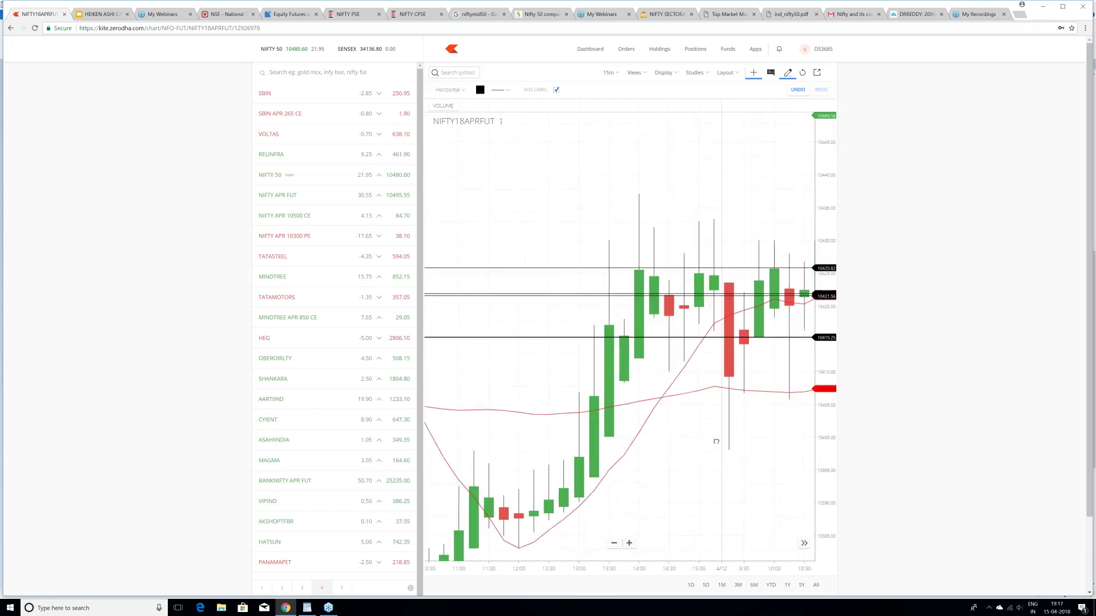
pyautogui.click(451, 90)
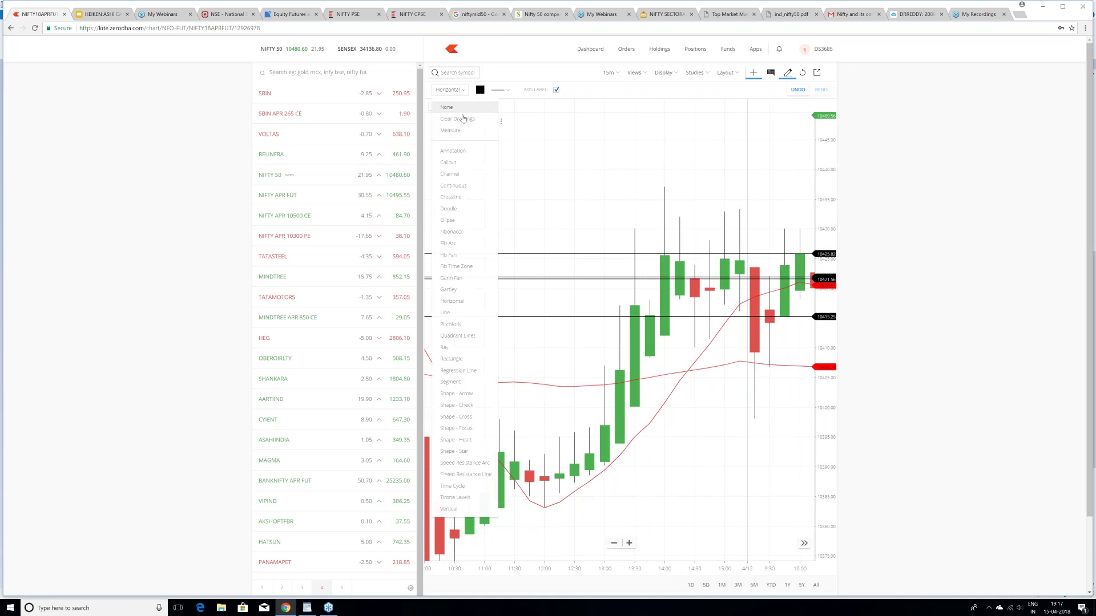
pyautogui.click(451, 114)
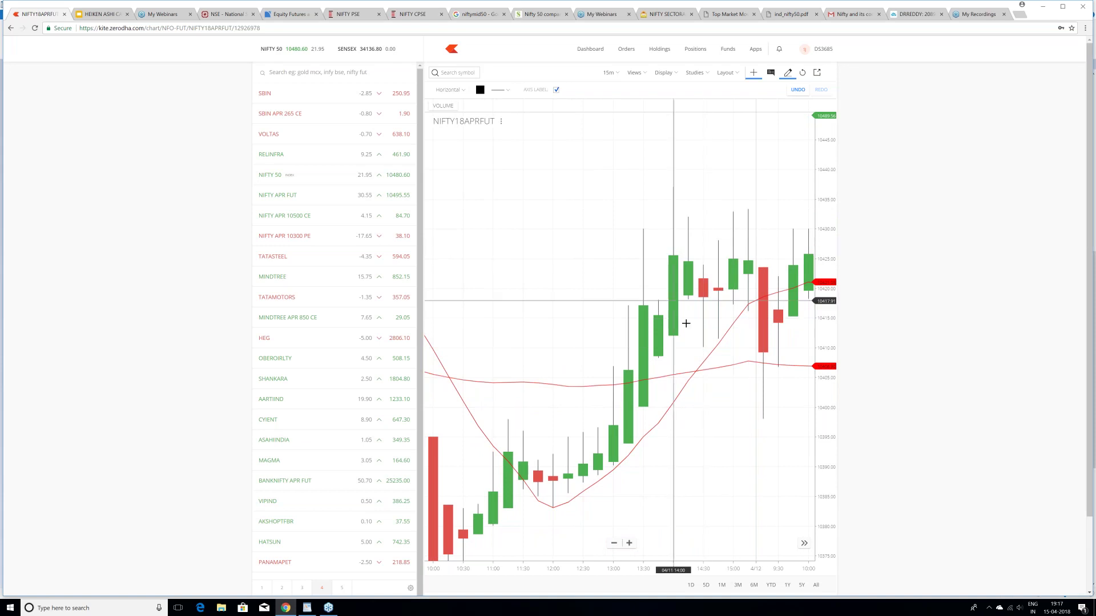
# Step: Place a horizontal line at 10415.32 on the open of the 12 April 09:45 green candle and compare it in the Candle and Heikin Ashi styles
pyautogui.click(790, 317)
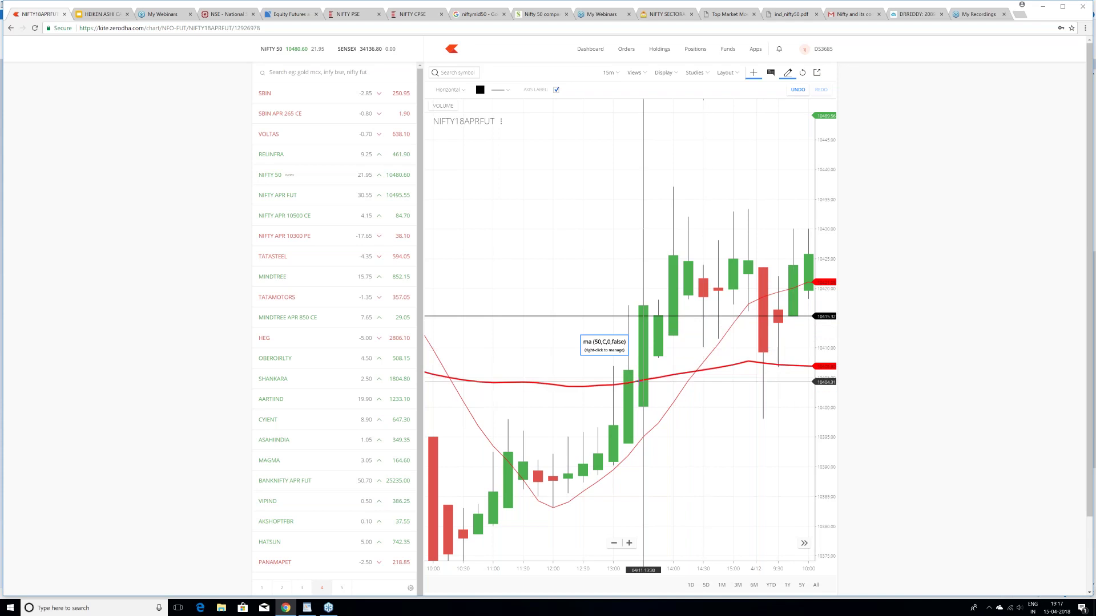
pyautogui.click(674, 74)
pyautogui.click(726, 108)
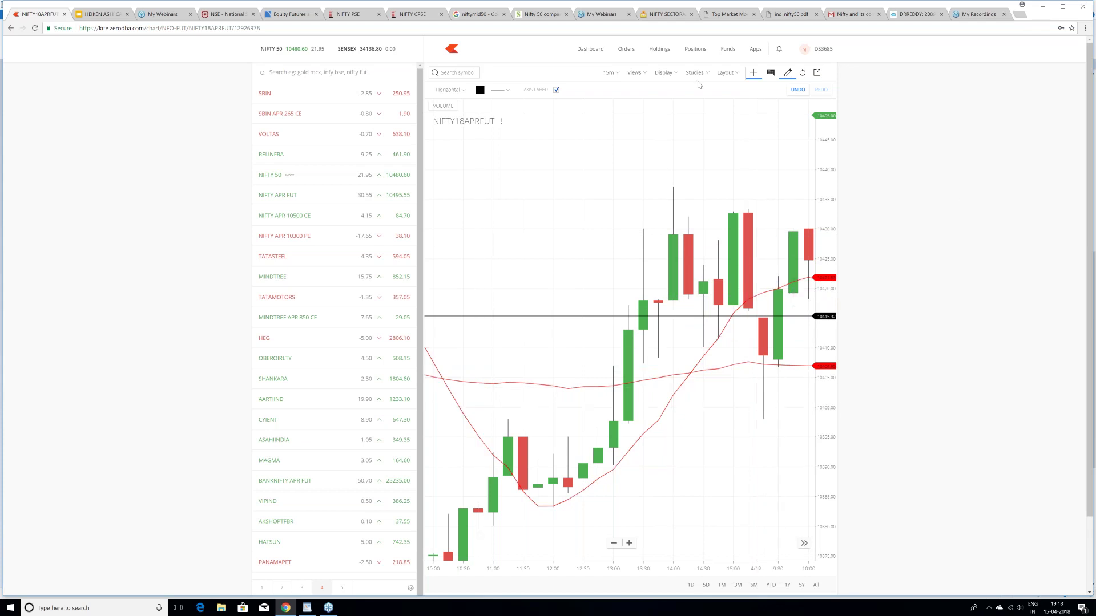
pyautogui.click(663, 73)
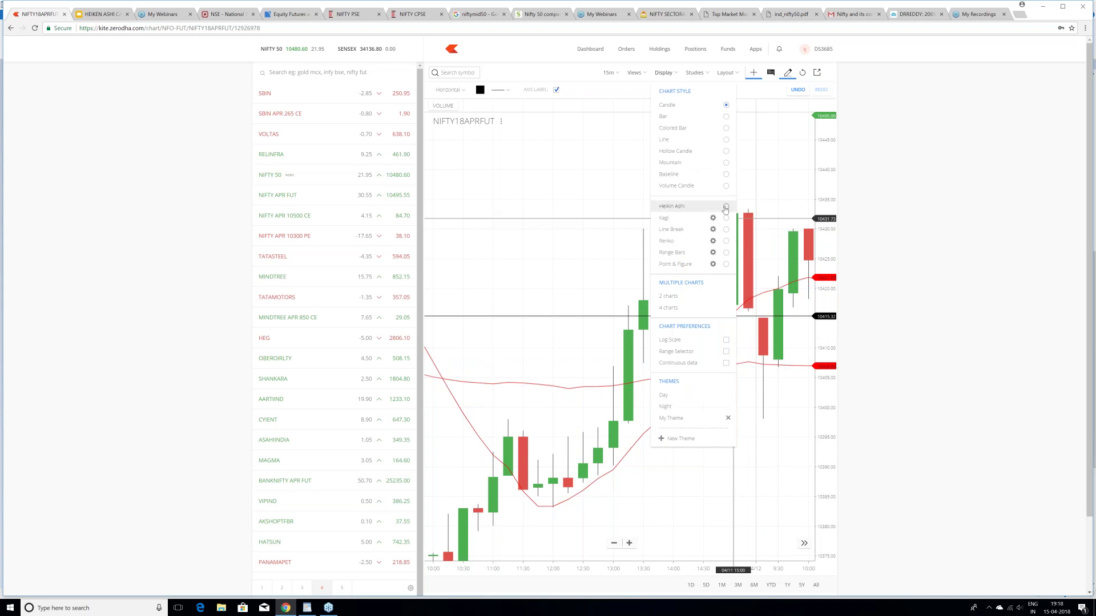
pyautogui.click(725, 208)
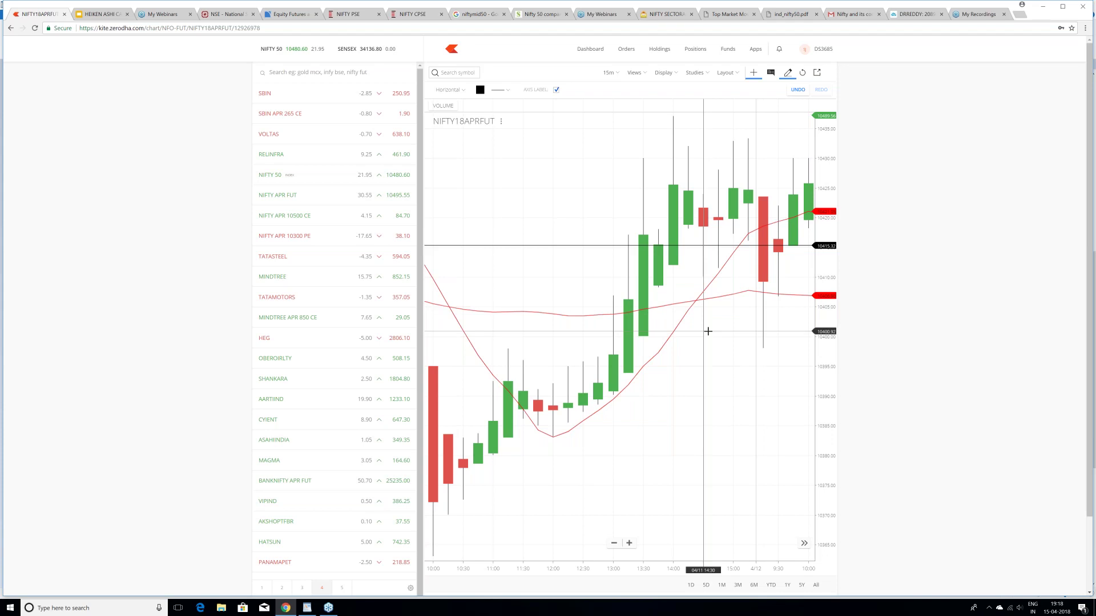
# Step: Open the Stock Pro website in a new browser tab and bring up the Stock Advisory Services prices from its Courses page
pyautogui.click(1020, 14)
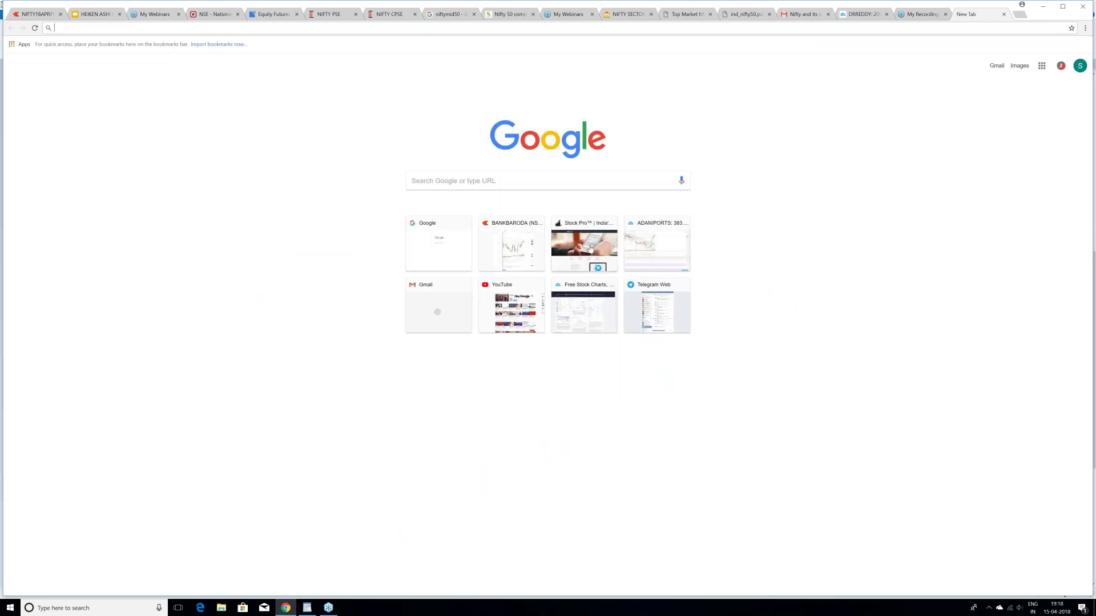
pyautogui.click(587, 250)
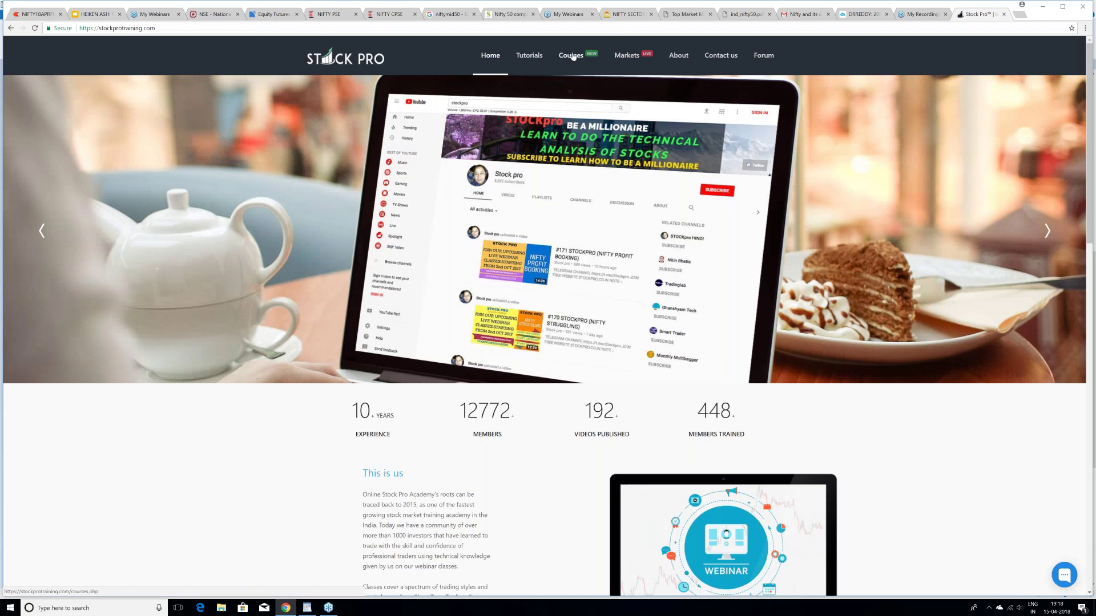
pyautogui.click(572, 55)
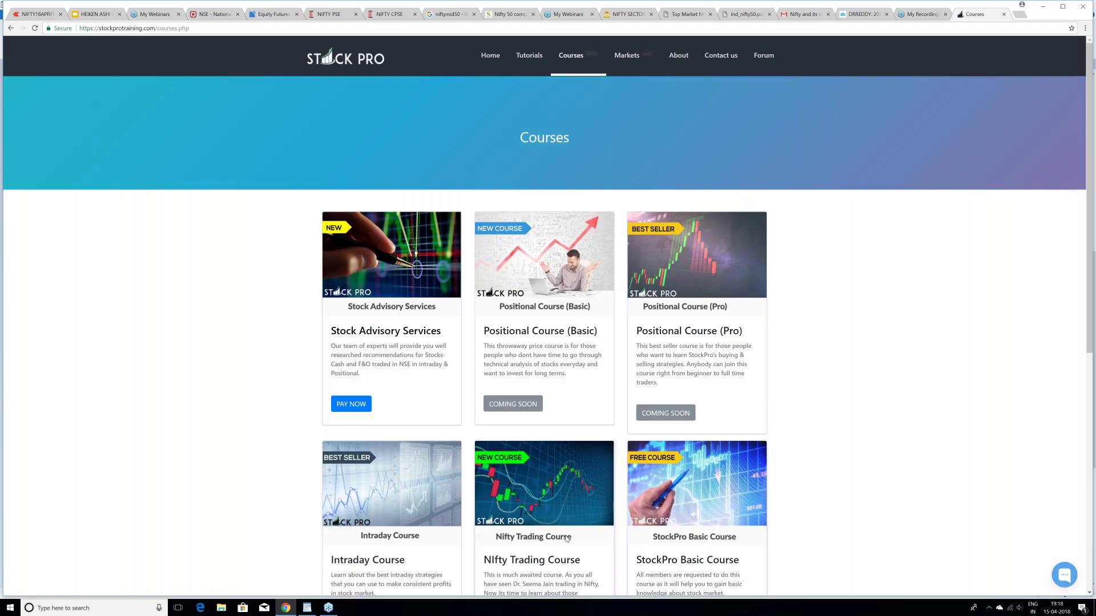
pyautogui.scroll(-2, 538, 422)
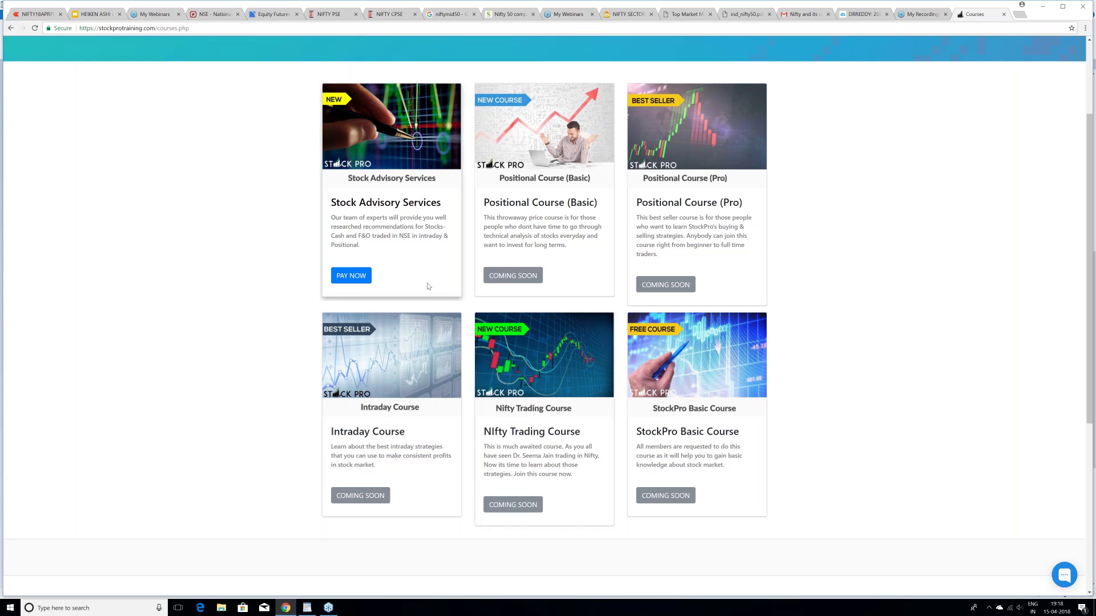
pyautogui.scroll(1, 428, 285)
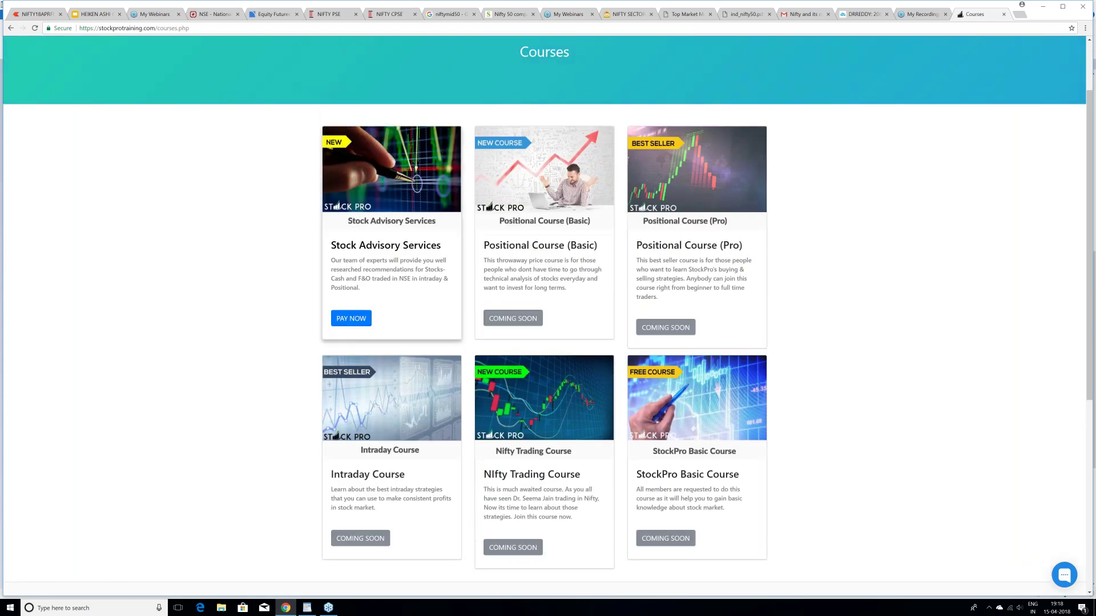
pyautogui.click(357, 322)
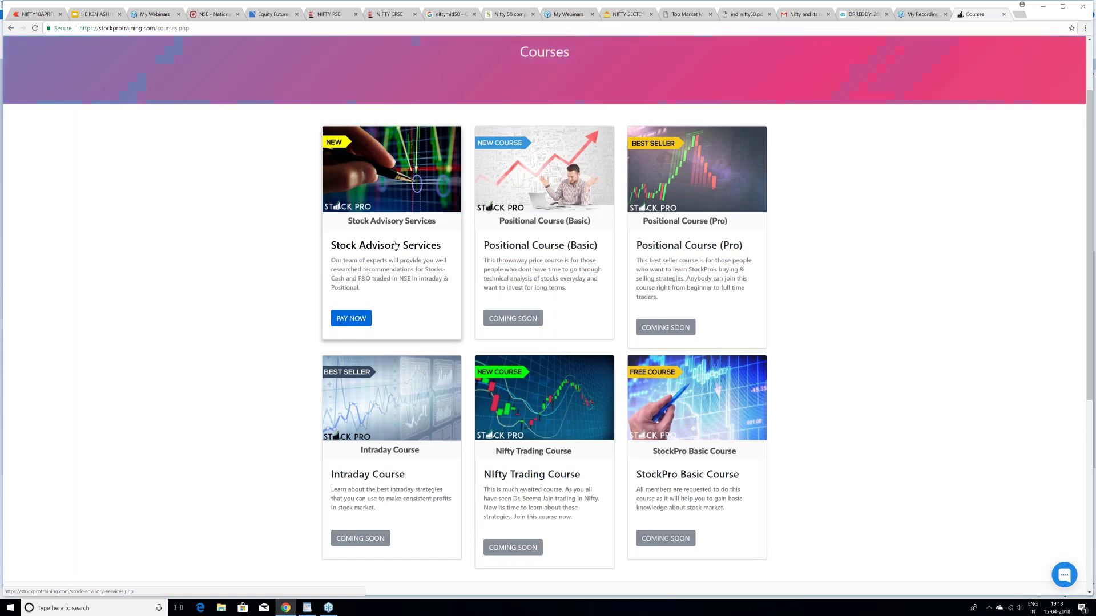
pyautogui.click(351, 320)
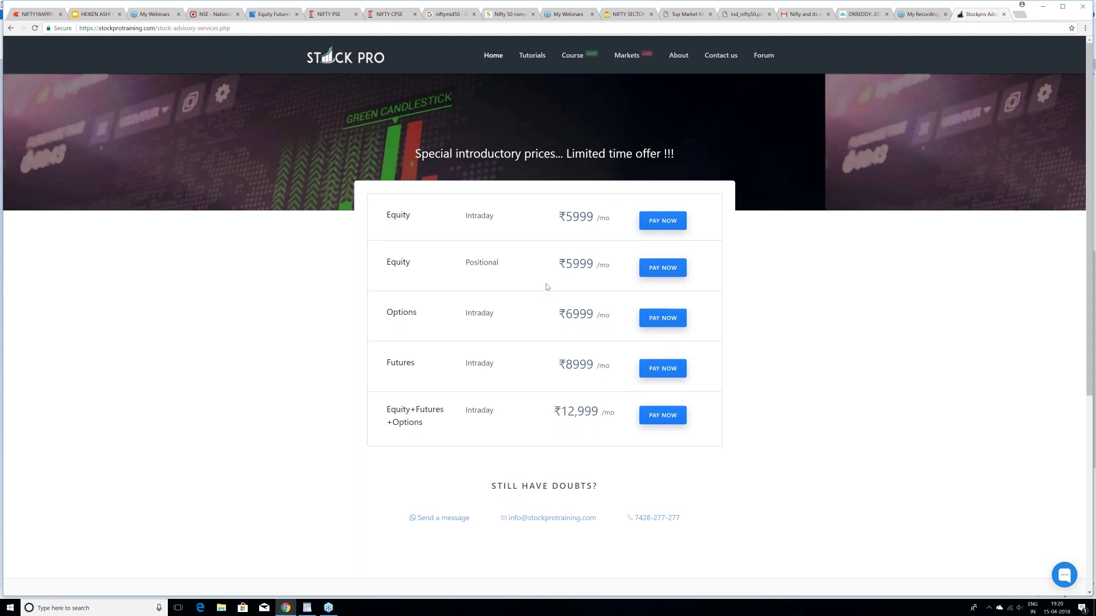
# Step: Return from the Stock Advisory Services prices to the Stock Pro Courses page and review the Nifty Trading Course
pyautogui.click(36, 15)
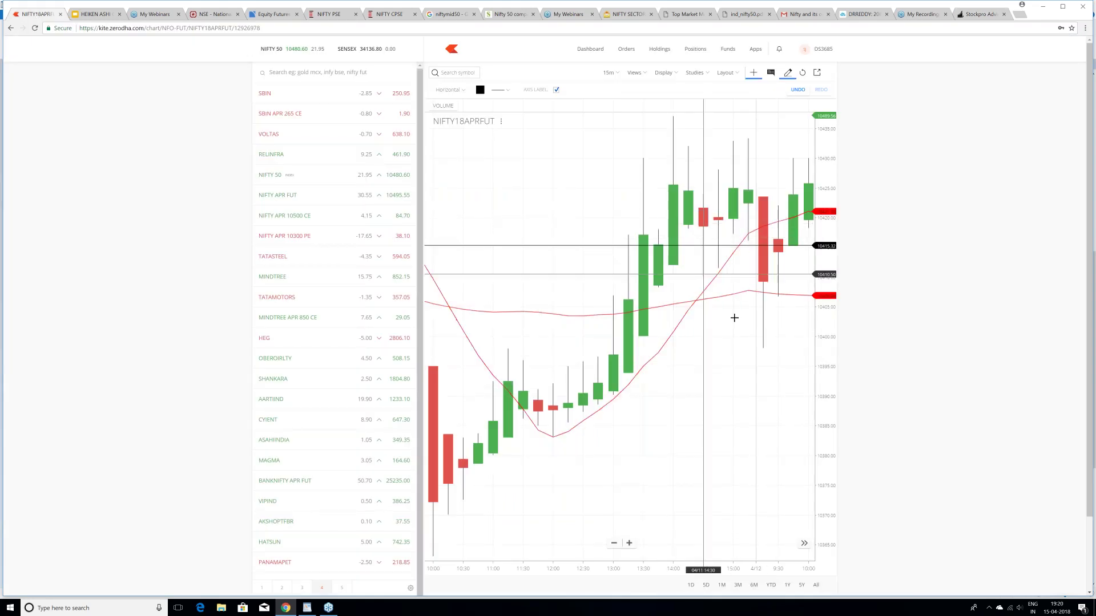
pyautogui.click(991, 14)
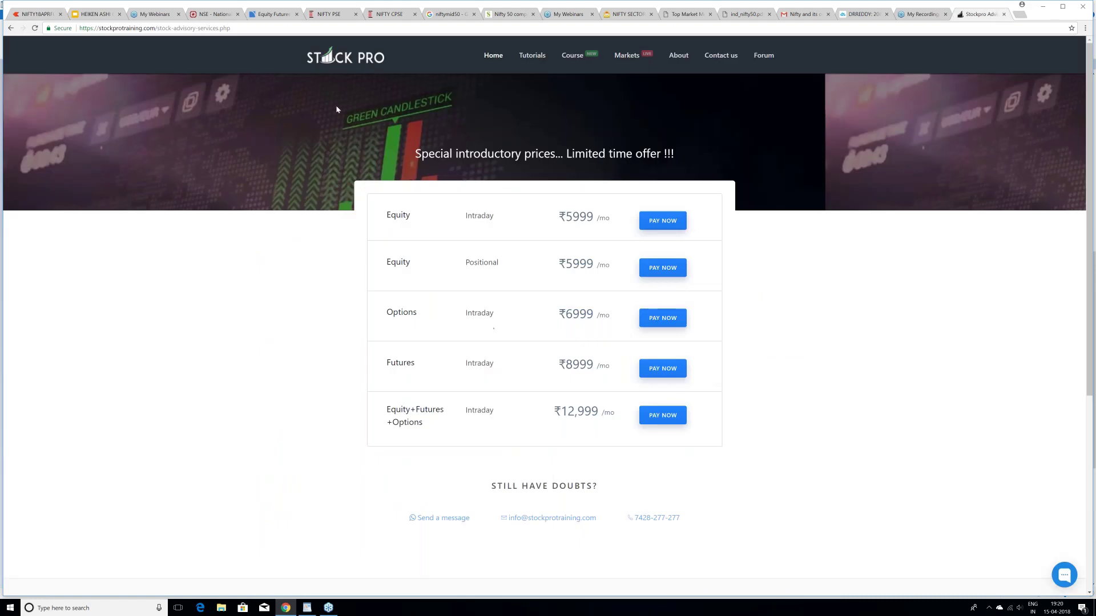
pyautogui.click(11, 28)
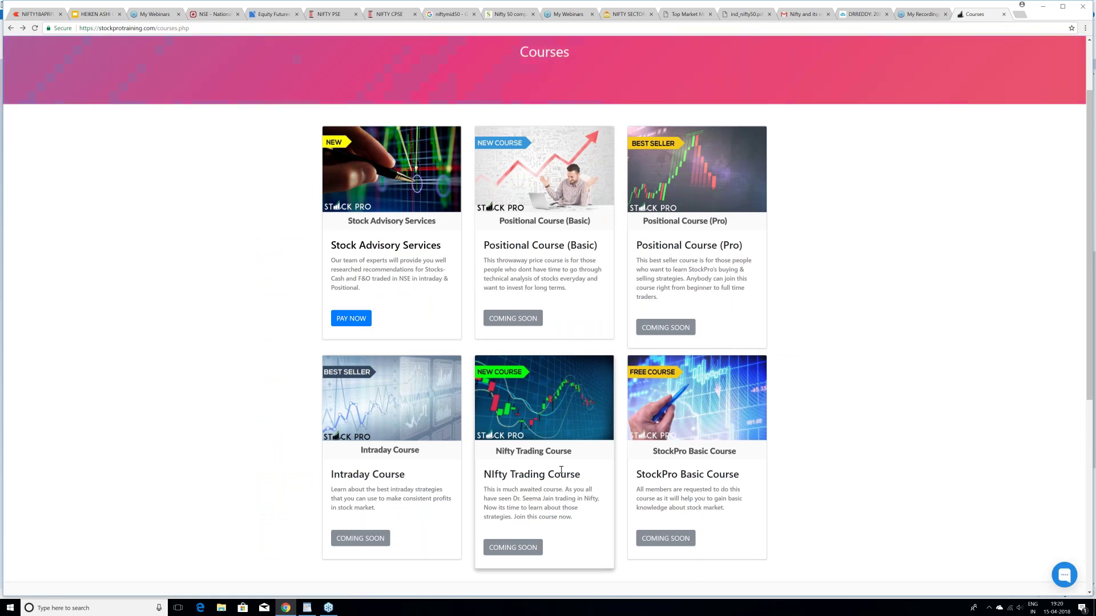
# Step: Switch back to the NIFTY18APRFUT chart and examine its Heikin Ashi candles from 12 April back through 10 April
pyautogui.click(37, 15)
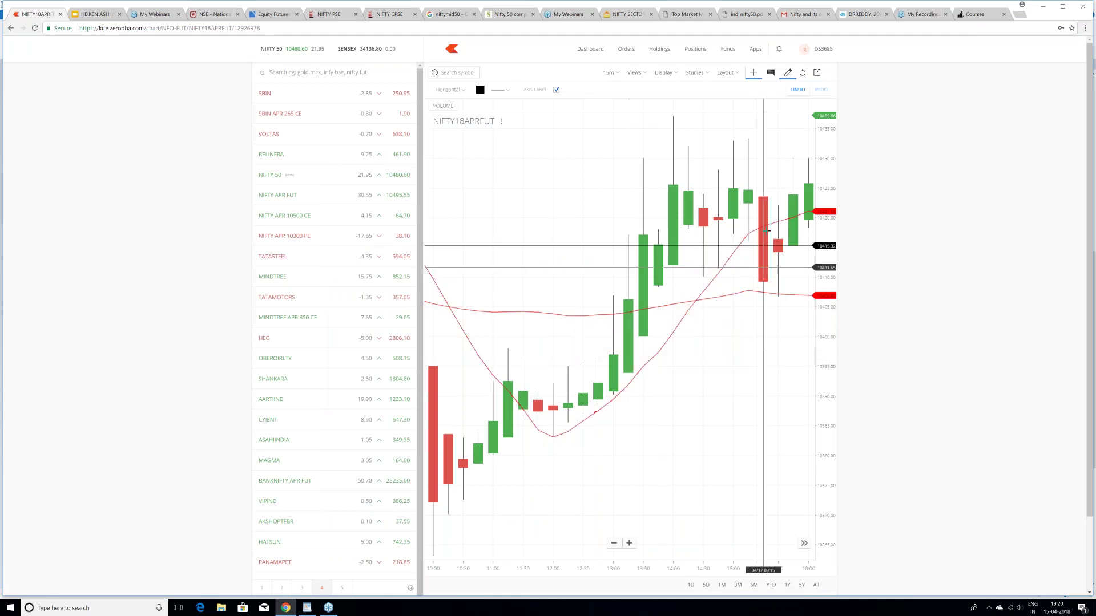
pyautogui.moveTo(762, 281); pyautogui.dragTo(577, 292)
pyautogui.moveTo(678, 418); pyautogui.dragTo(600, 420)
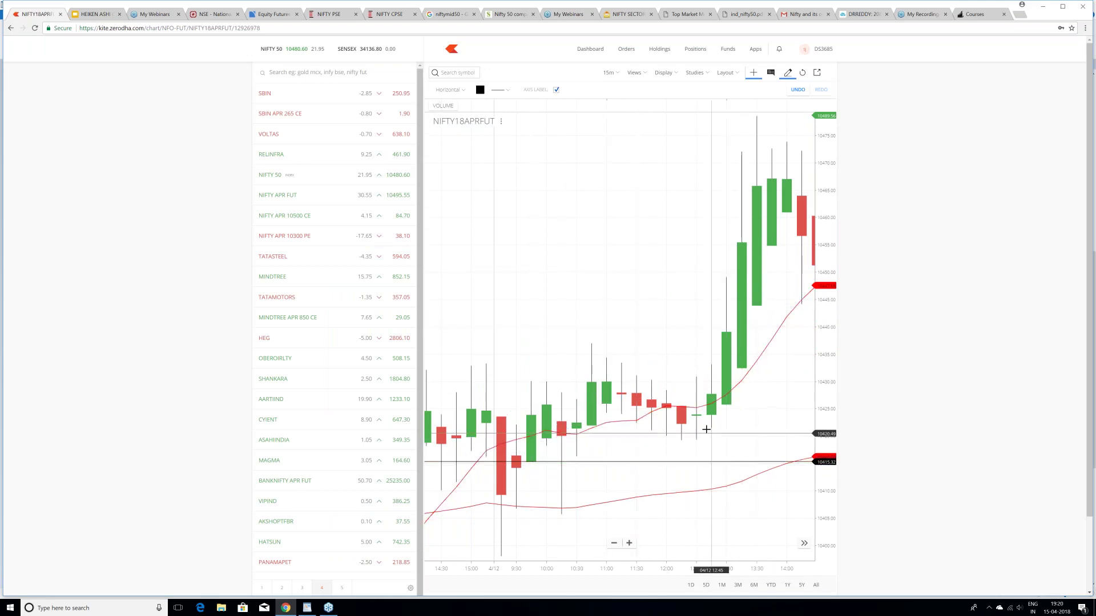
pyautogui.scroll(-3, 706, 429)
pyautogui.moveTo(620, 421); pyautogui.dragTo(747, 296)
pyautogui.moveTo(587, 374); pyautogui.dragTo(682, 474)
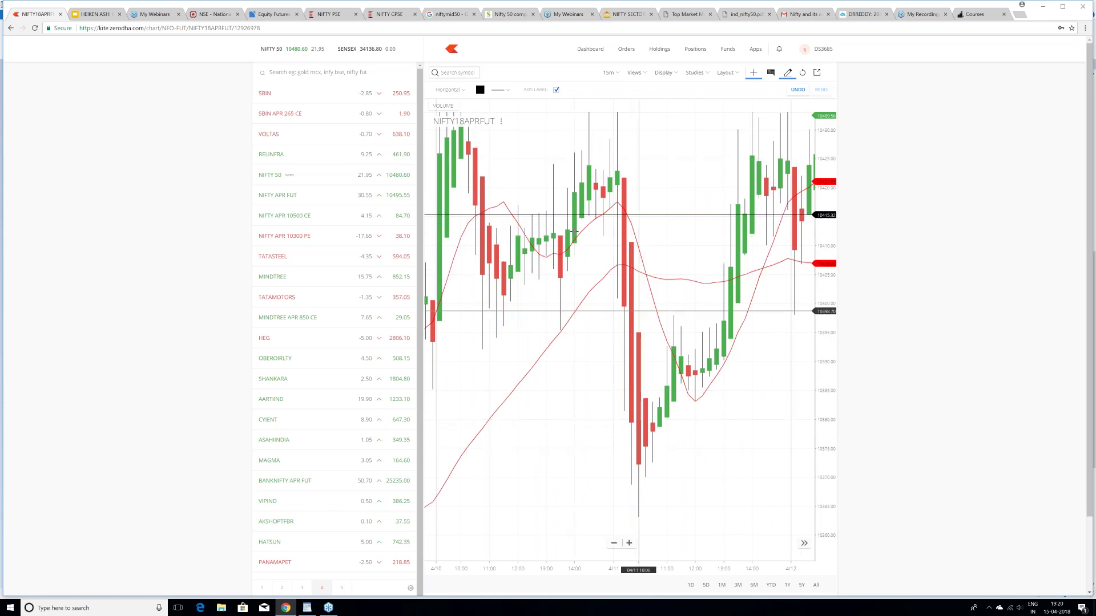
pyautogui.moveTo(510, 252); pyautogui.dragTo(670, 241)
pyautogui.moveTo(633, 332); pyautogui.dragTo(685, 333)
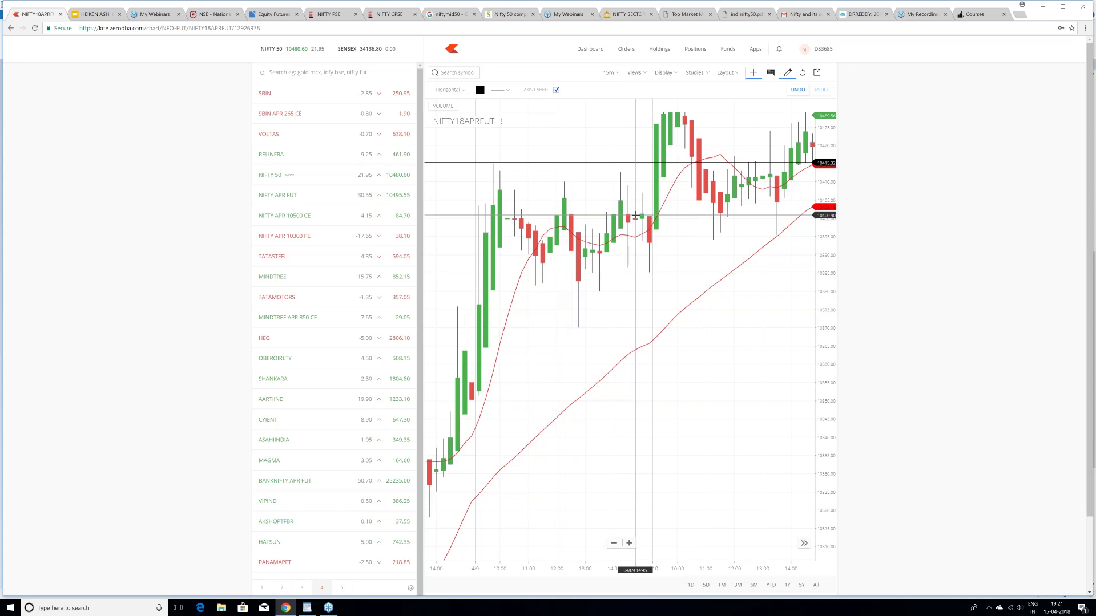
# Step: Examine the 9 April rally and the sideways candles around it on the 15-minute Heikin Ashi chart
pyautogui.moveTo(578, 293); pyautogui.dragTo(710, 295)
pyautogui.scroll(3, 710, 295)
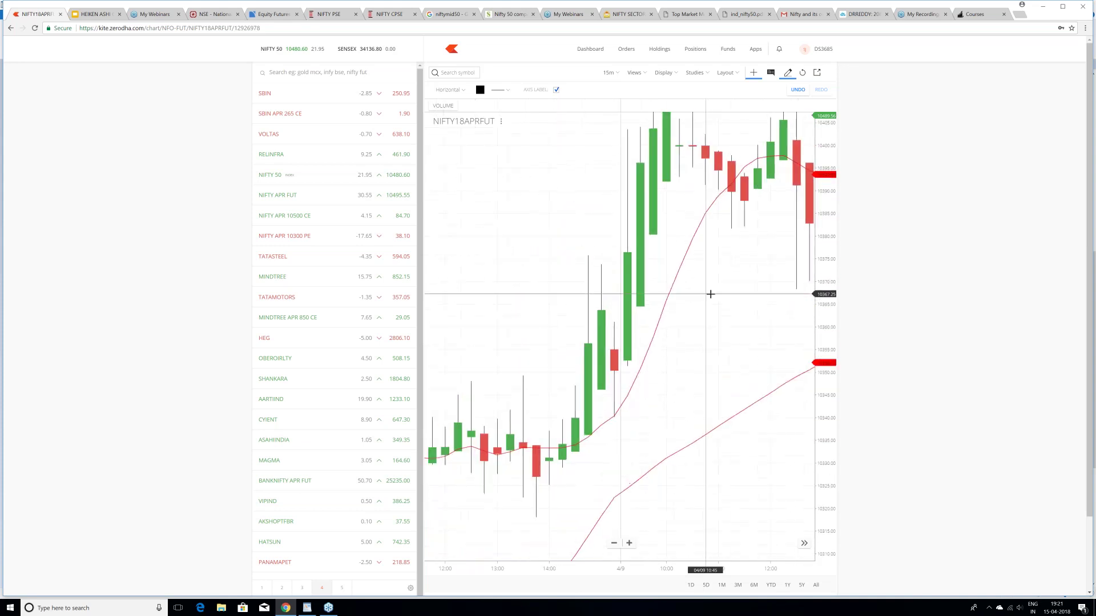
pyautogui.scroll(-3, 710, 294)
pyautogui.moveTo(711, 294); pyautogui.dragTo(690, 354)
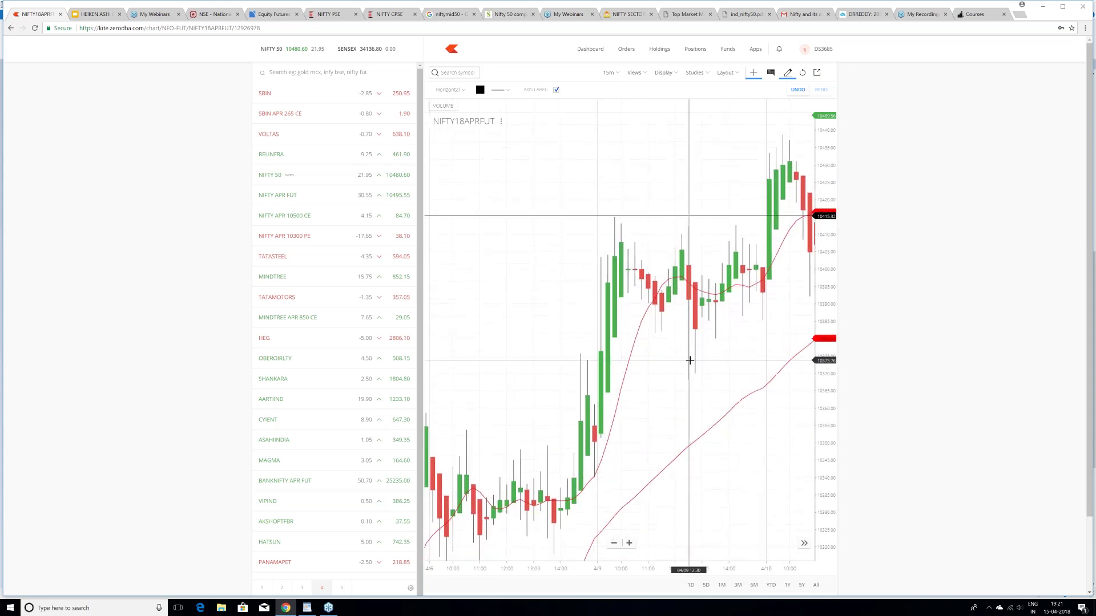
pyautogui.scroll(3, 692, 359)
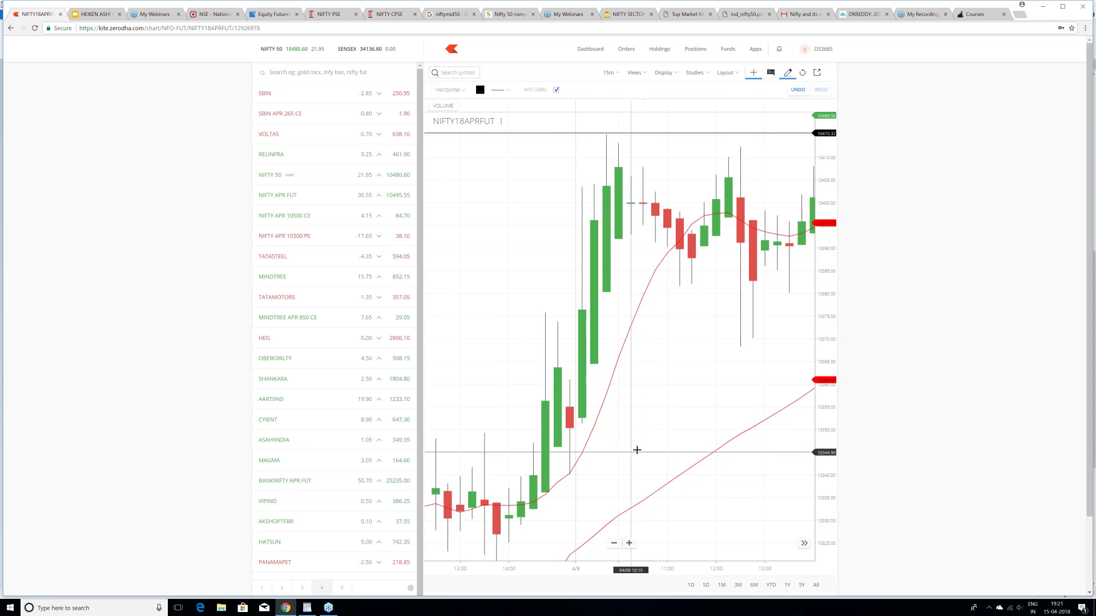
# Step: Examine the 4 April decline and its Heikin Ashi candles against the moving averages
pyautogui.scroll(-3, 634, 442)
pyautogui.moveTo(512, 421); pyautogui.dragTo(653, 414)
pyautogui.moveTo(554, 425); pyautogui.dragTo(716, 421)
pyautogui.moveTo(480, 400); pyautogui.dragTo(574, 400)
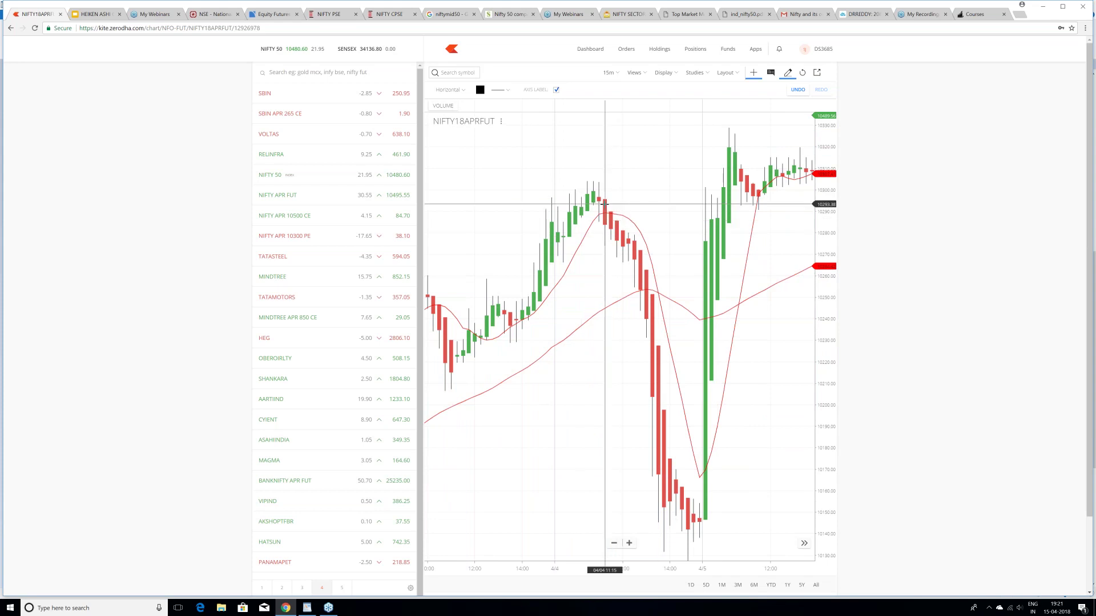
pyautogui.scroll(3, 624, 221)
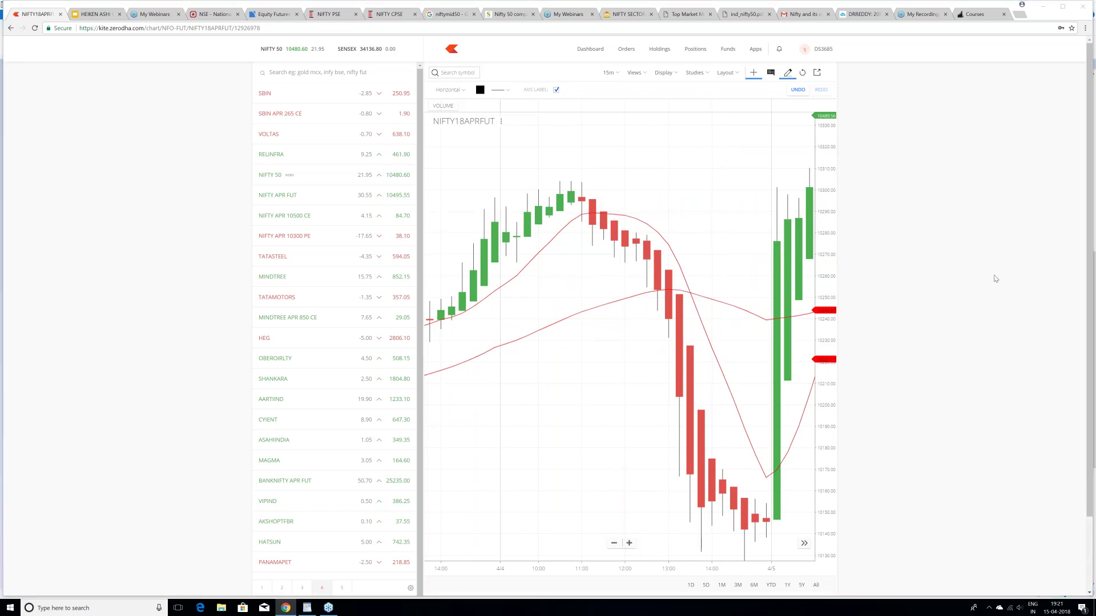
pyautogui.moveTo(596, 85)
pyautogui.mouseDown()
pyautogui.moveTo(627, 67)
pyautogui.moveTo(589, 67)
pyautogui.moveTo(608, 92)
pyautogui.mouseUp()
pyautogui.scroll(-4, 701, 223)
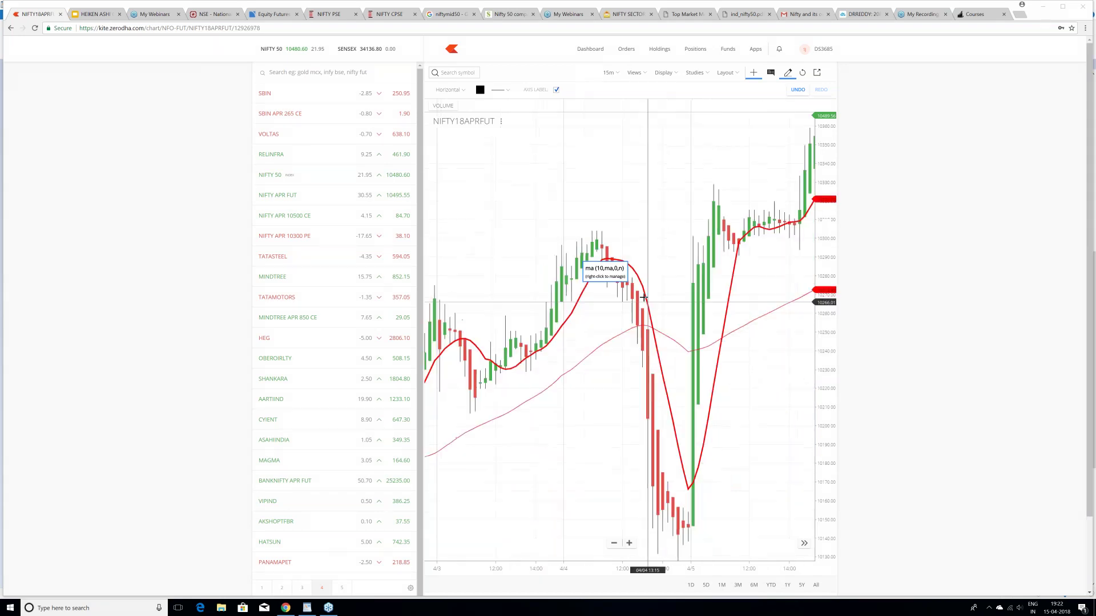
# Step: Examine the late-March trends back to 20 March, focusing on the 21 March rise and decline
pyautogui.moveTo(616, 296); pyautogui.dragTo(705, 296)
pyautogui.moveTo(550, 329); pyautogui.dragTo(654, 320)
pyautogui.moveTo(572, 399); pyautogui.dragTo(681, 391)
pyautogui.moveTo(511, 368); pyautogui.dragTo(745, 431)
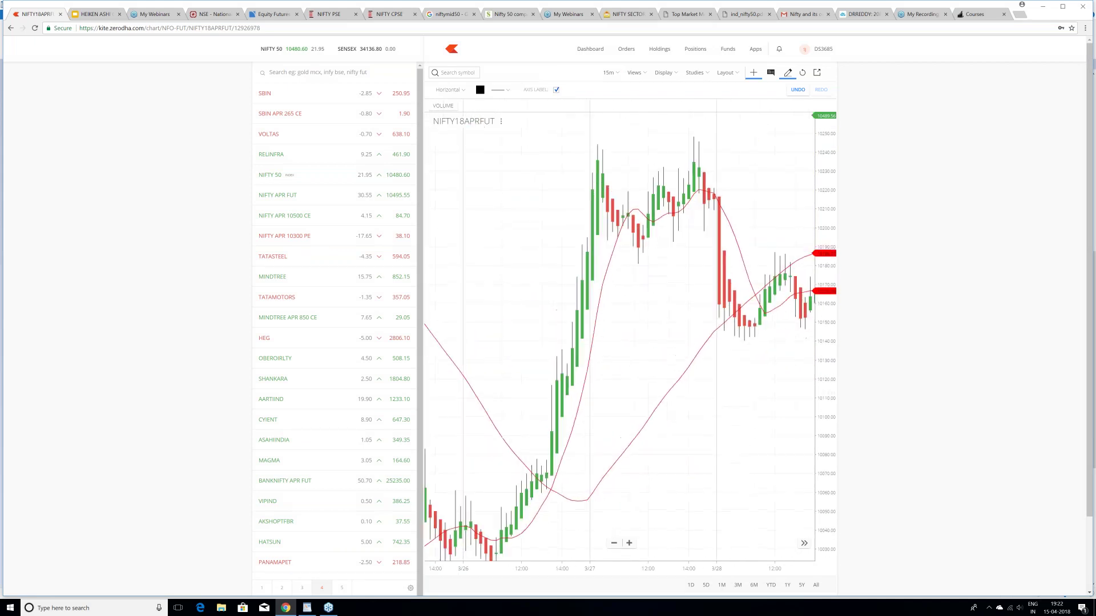
pyautogui.moveTo(529, 445); pyautogui.dragTo(700, 516)
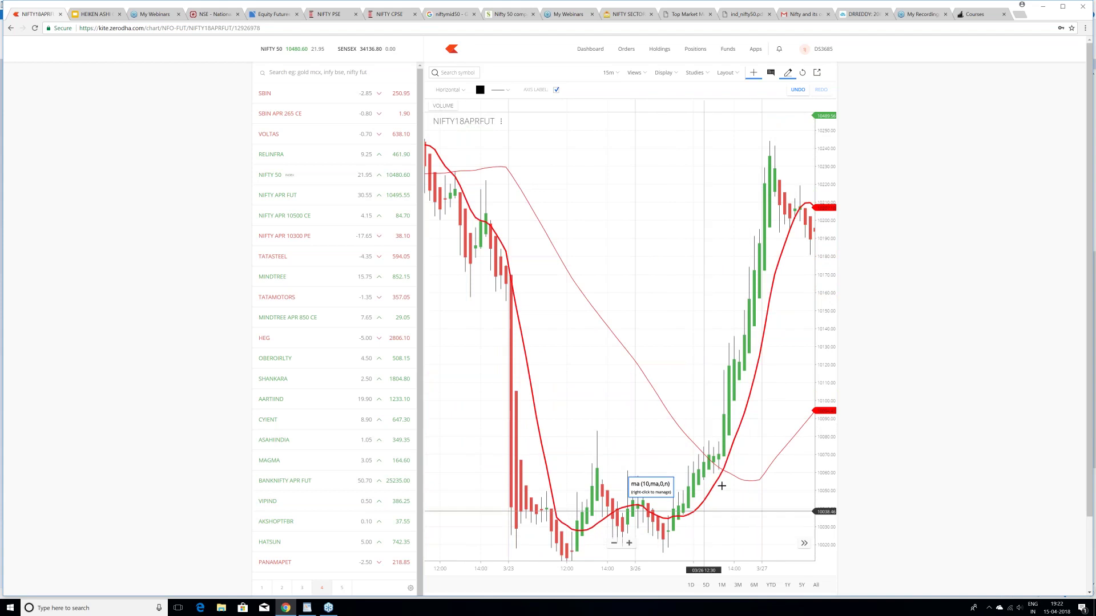
pyautogui.moveTo(558, 340); pyautogui.dragTo(687, 342)
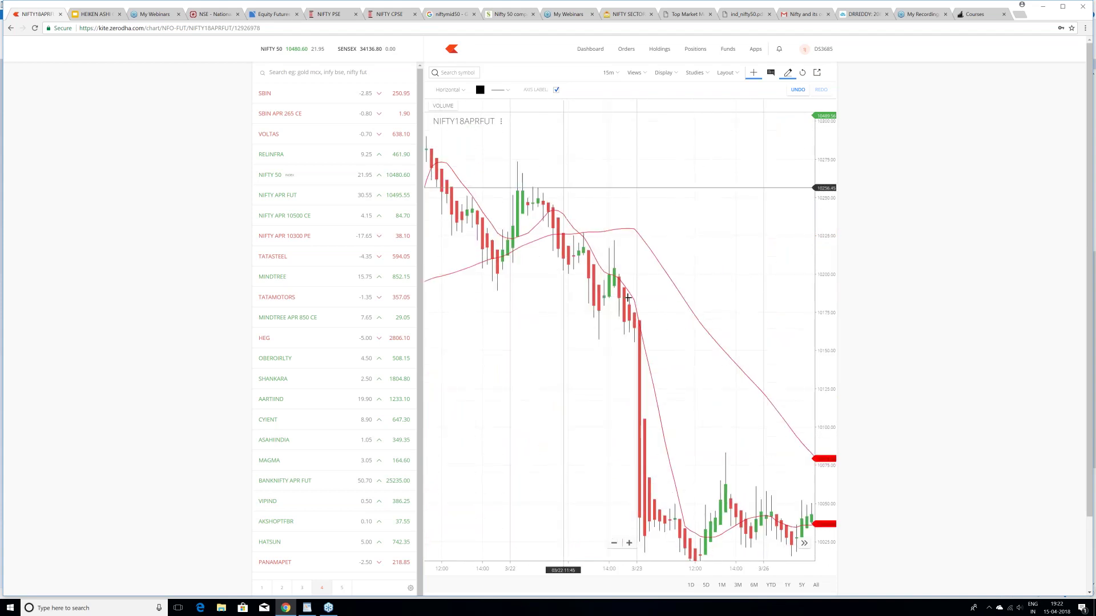
pyautogui.moveTo(528, 409); pyautogui.dragTo(693, 423)
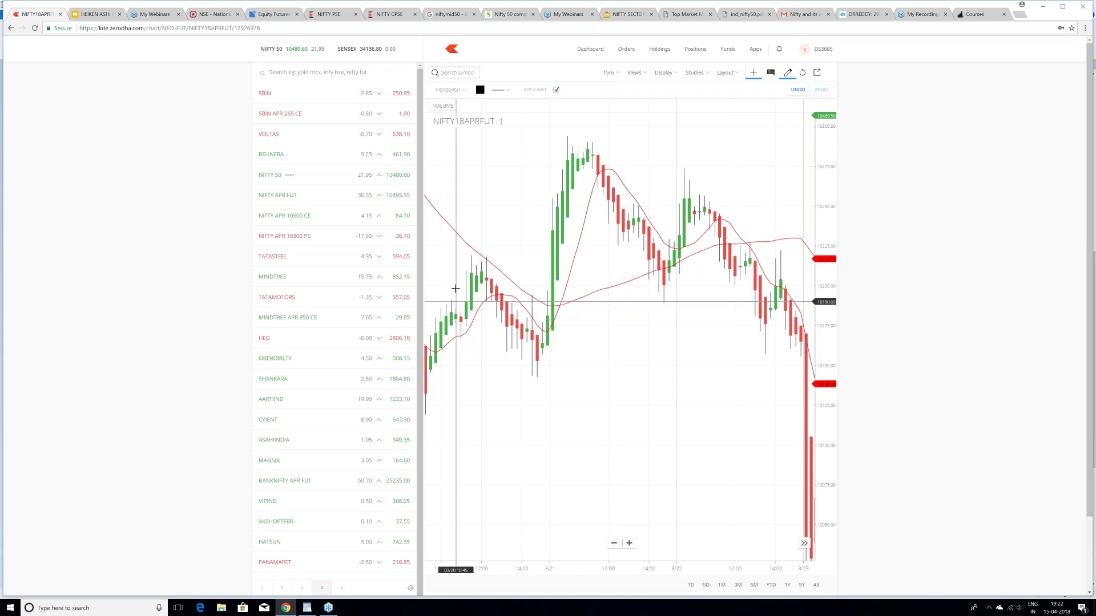
pyautogui.scroll(3, 726, 282)
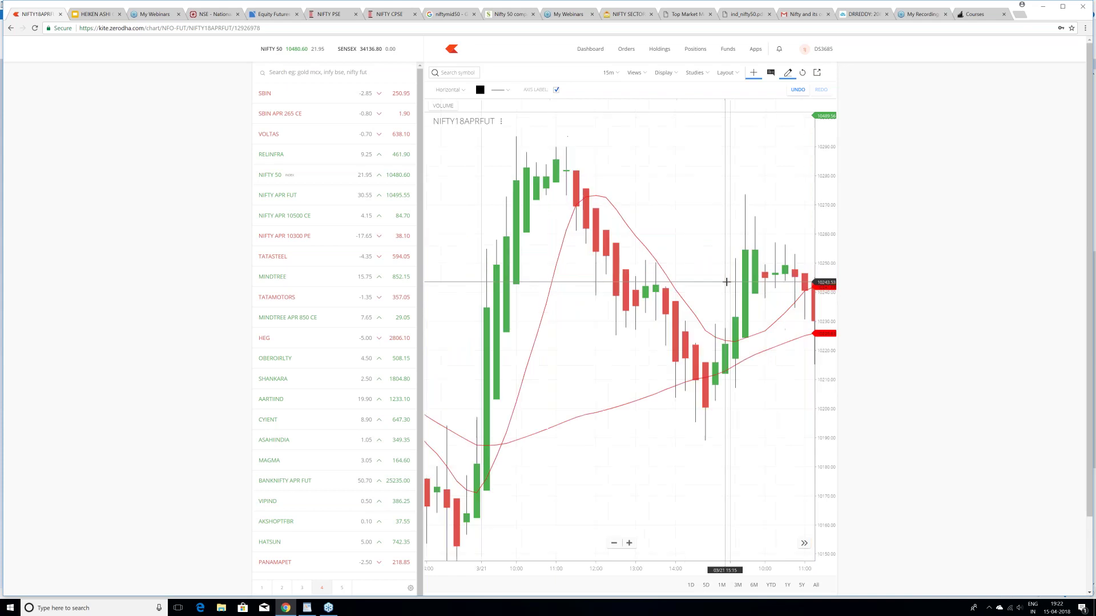
pyautogui.scroll(-4, 641, 291)
# Step: Set the NIFTY18APRFUT chart interval to 1 minute
pyautogui.click(610, 72)
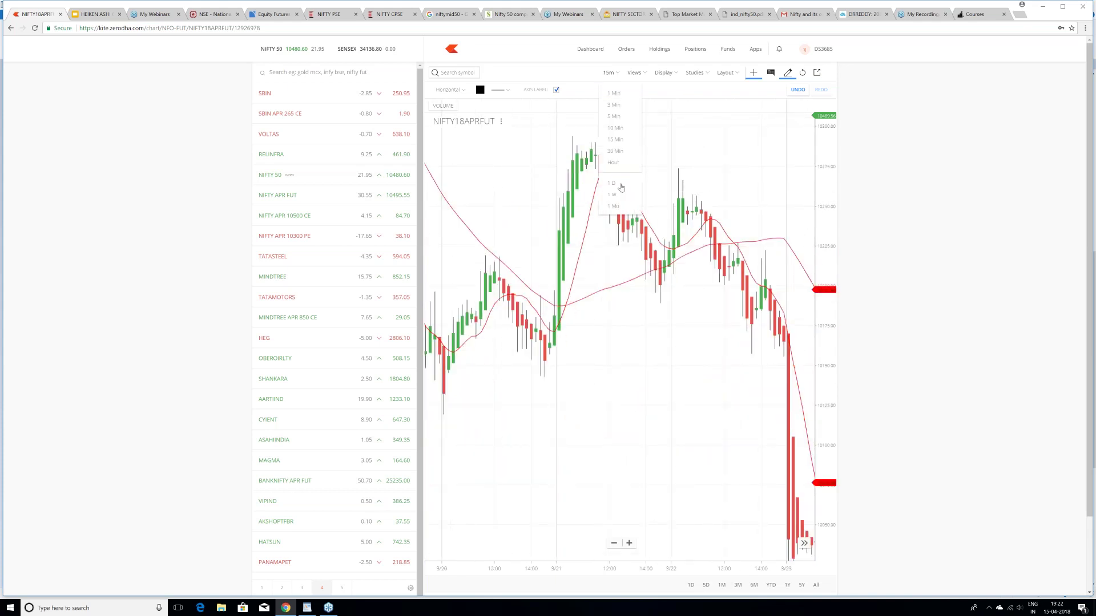
pyautogui.click(618, 92)
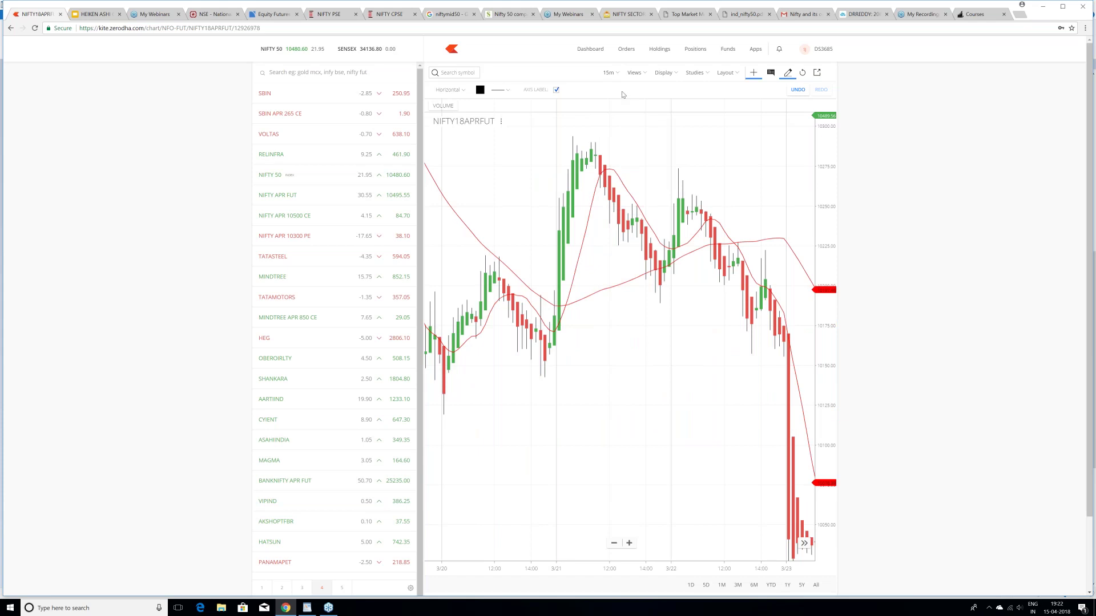
pyautogui.click(617, 74)
pyautogui.click(621, 98)
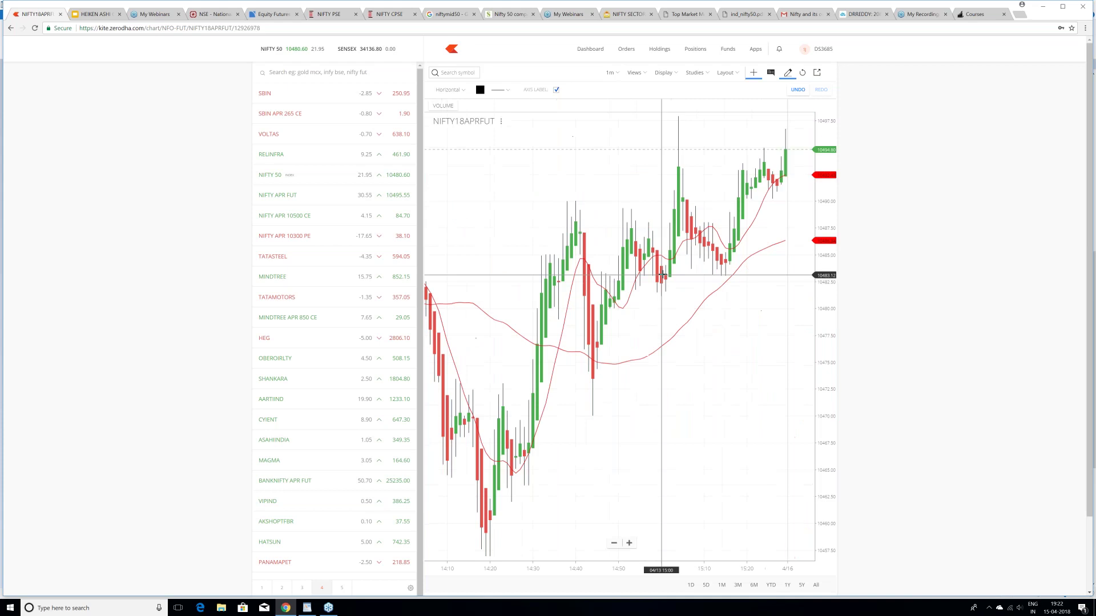
# Step: Place a horizontal line at 10520.88 across the 13 April candles where the decline begins after 12:30
pyautogui.scroll(5, 731, 309)
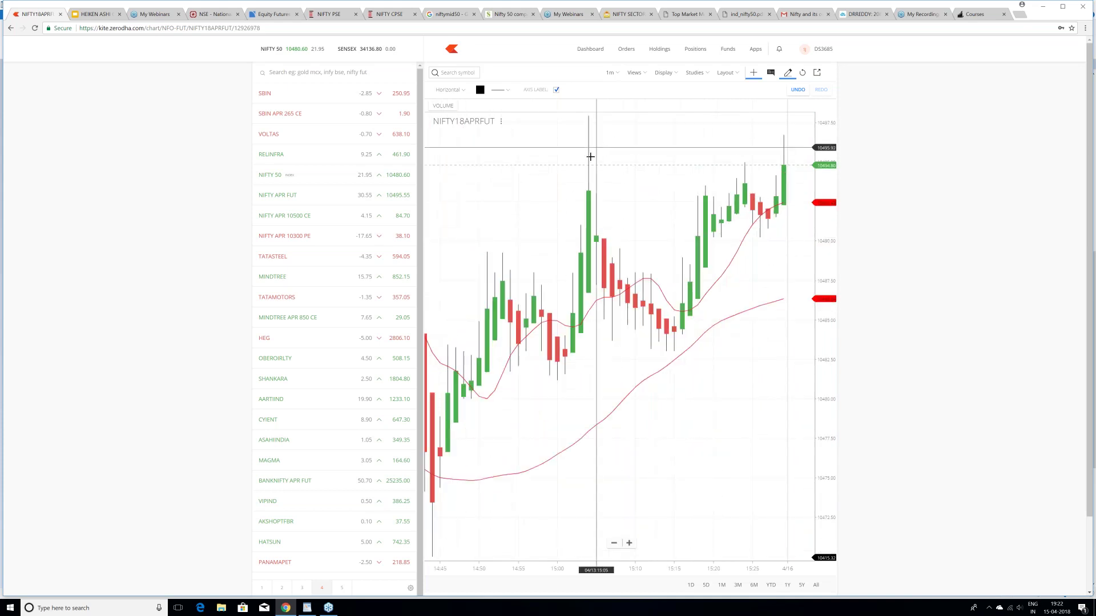
pyautogui.scroll(-4, 673, 247)
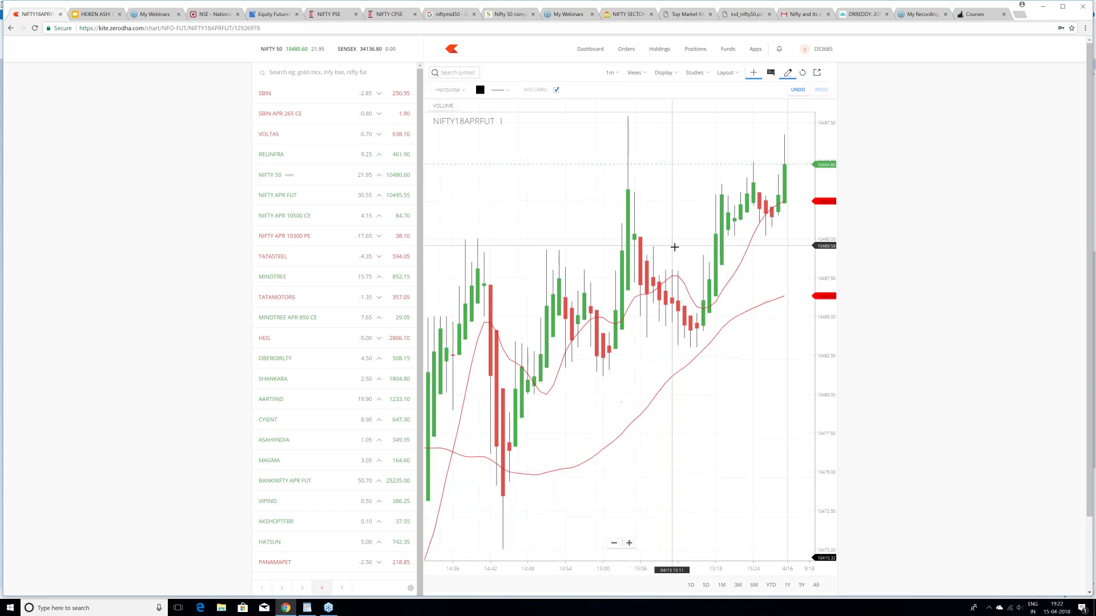
pyautogui.moveTo(561, 175); pyautogui.dragTo(664, 237)
pyautogui.moveTo(543, 378); pyautogui.dragTo(782, 277)
pyautogui.moveTo(535, 323); pyautogui.dragTo(616, 419)
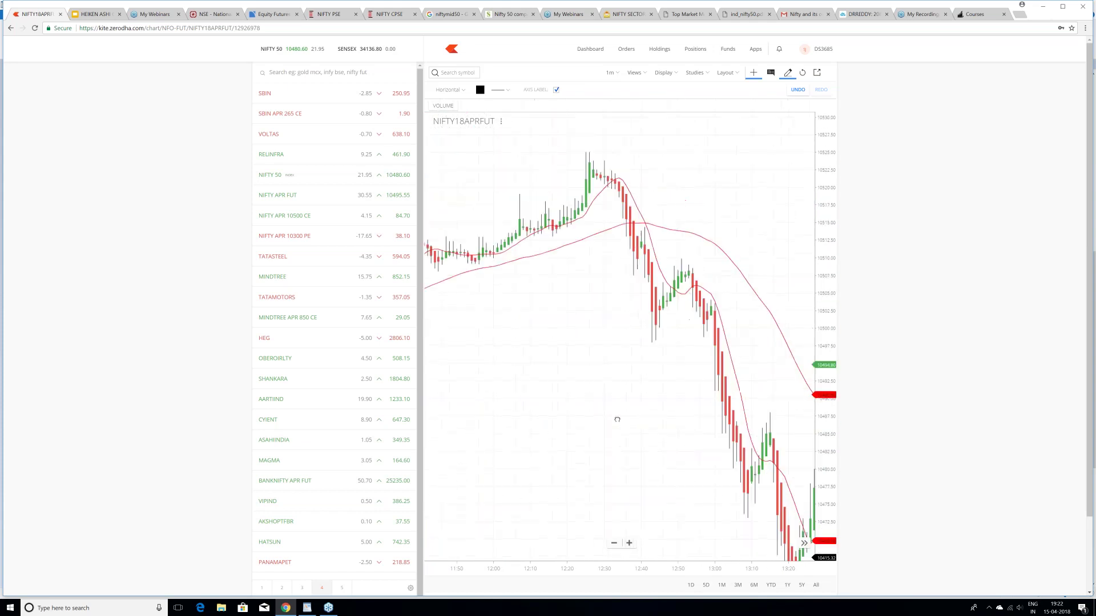
pyautogui.scroll(3, 602, 299)
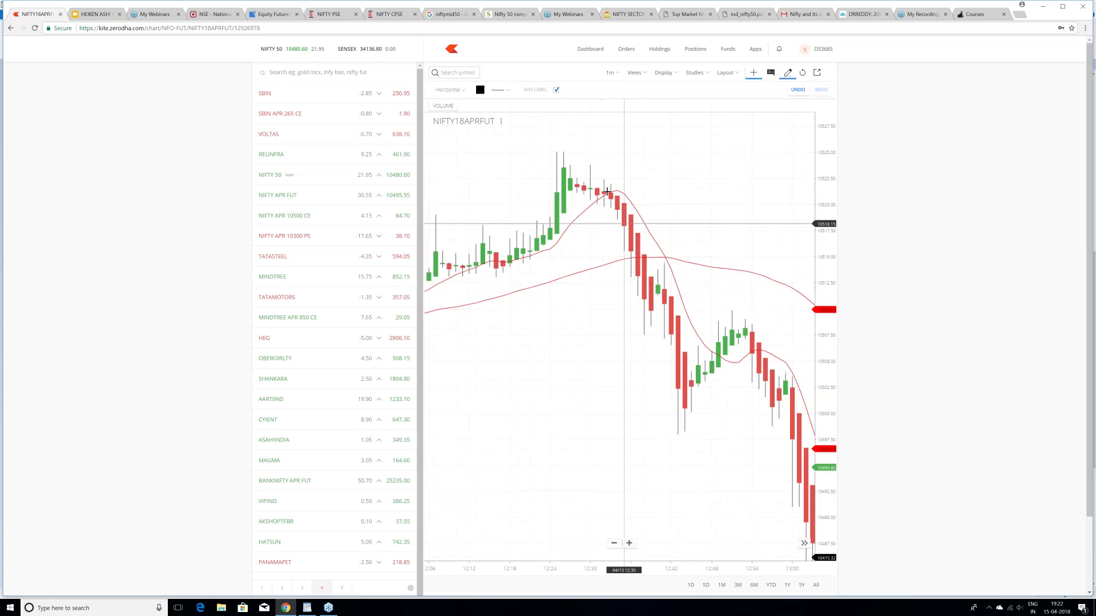
pyautogui.click(622, 196)
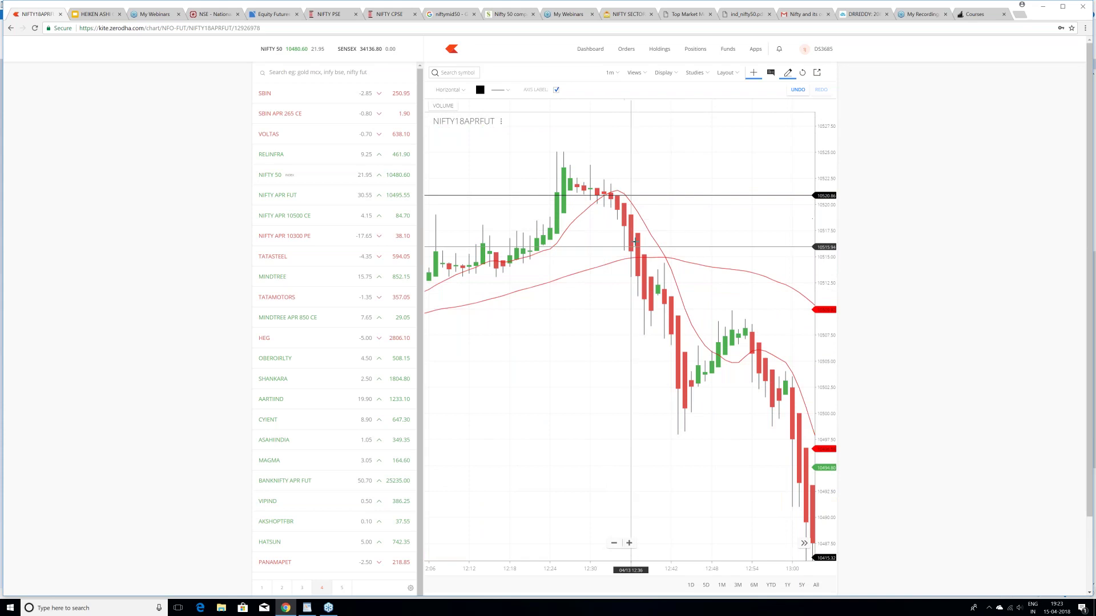
pyautogui.click(701, 415)
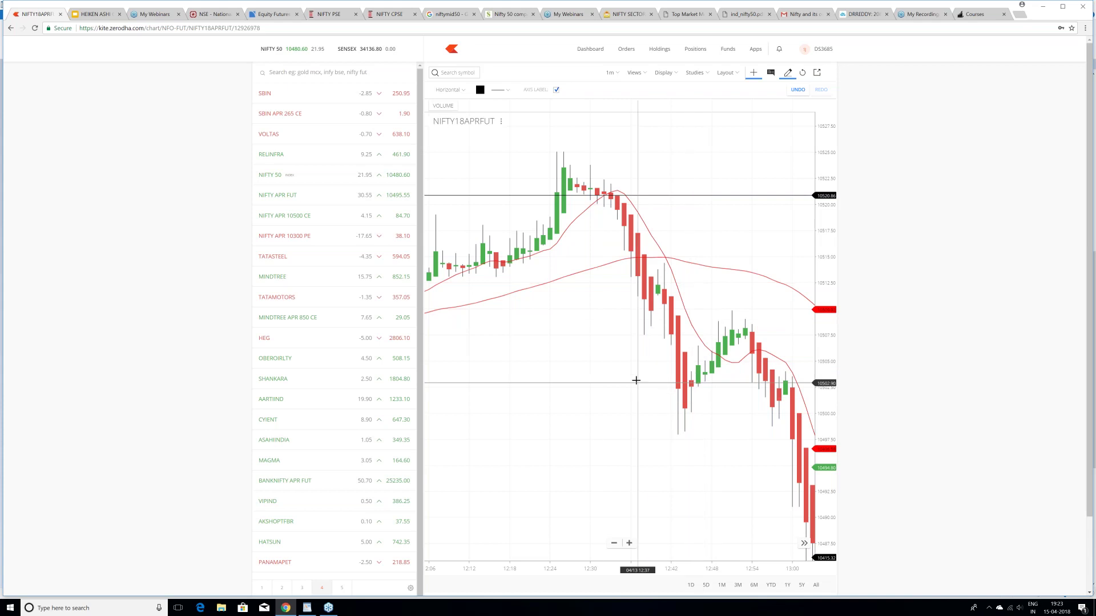
# Step: Examine the 1-minute Heikin Ashi candles for 13 April from the opening rise through the afternoon recovery
pyautogui.scroll(-5, 635, 371)
pyautogui.moveTo(573, 380); pyautogui.dragTo(738, 372)
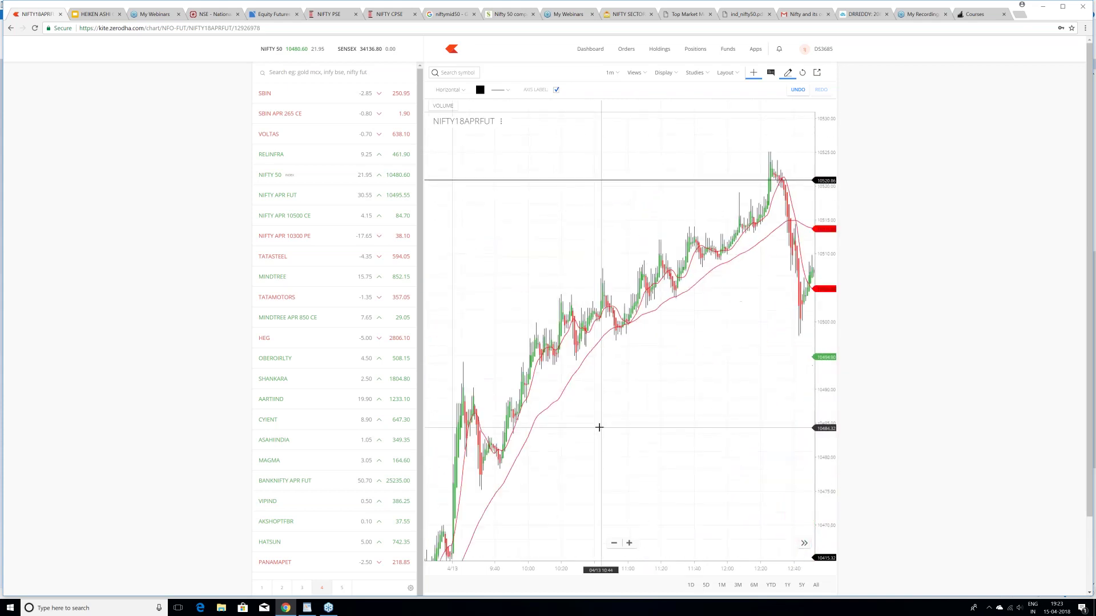
pyautogui.moveTo(542, 430); pyautogui.dragTo(642, 359)
pyautogui.scroll(5, 607, 406)
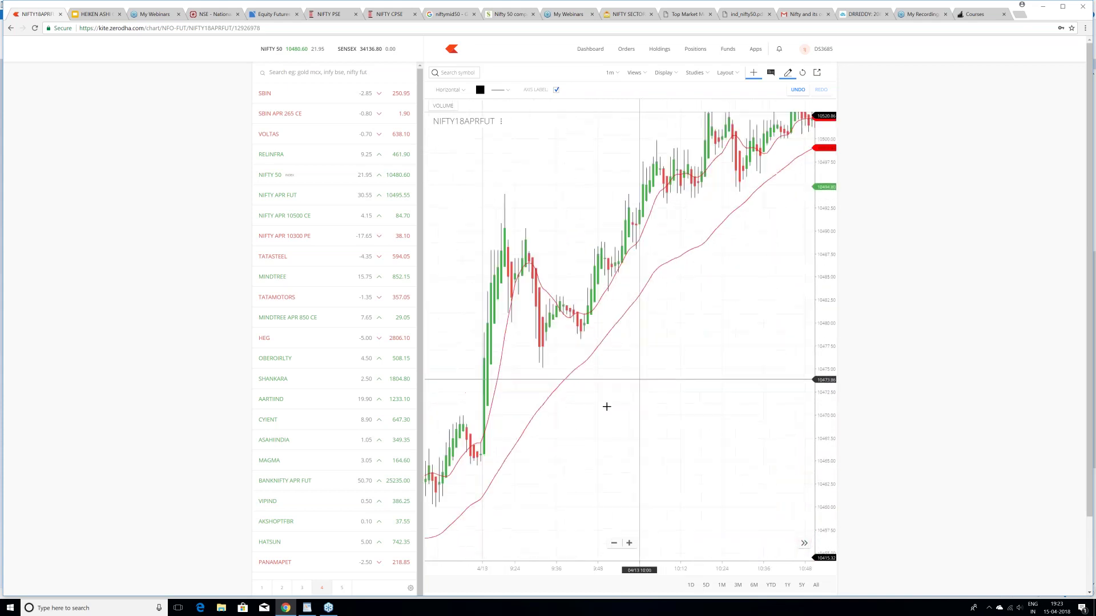
pyautogui.moveTo(567, 431); pyautogui.dragTo(667, 489)
pyautogui.scroll(-2, 634, 480)
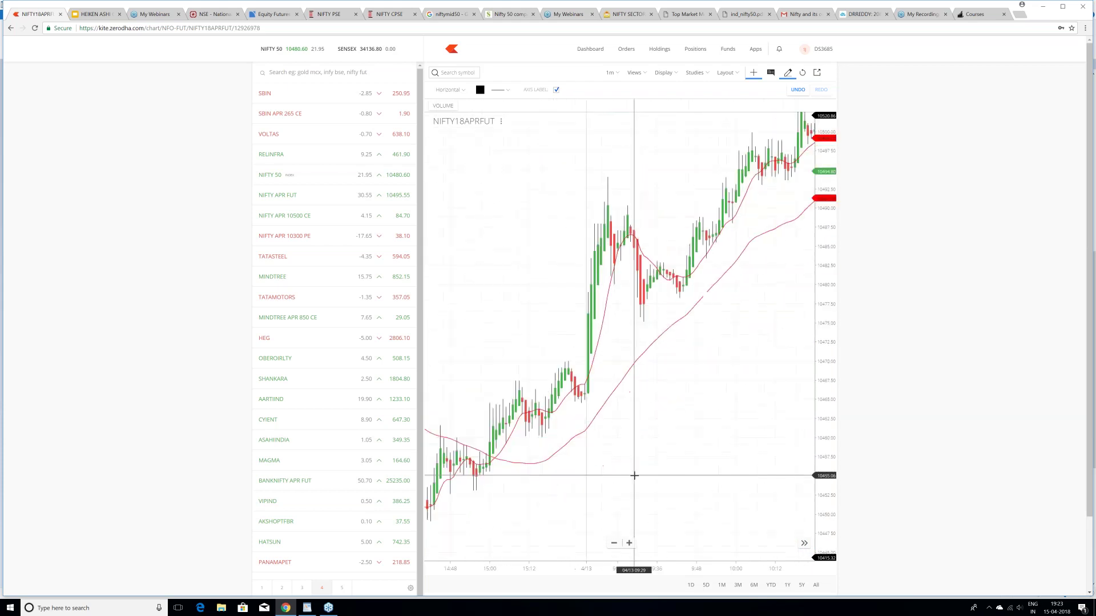
pyautogui.moveTo(771, 375); pyautogui.dragTo(597, 420)
pyautogui.moveTo(726, 350); pyautogui.dragTo(583, 353)
pyautogui.moveTo(759, 390); pyautogui.dragTo(574, 390)
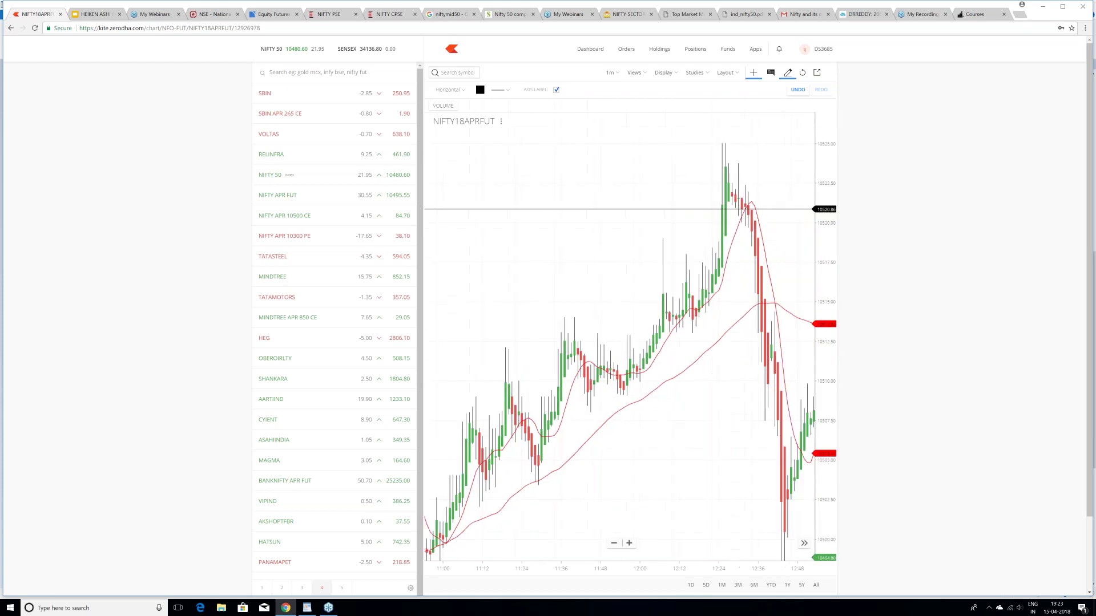
pyautogui.moveTo(719, 386); pyautogui.dragTo(525, 386)
pyautogui.moveTo(700, 381); pyautogui.dragTo(573, 385)
pyautogui.moveTo(733, 384); pyautogui.dragTo(591, 386)
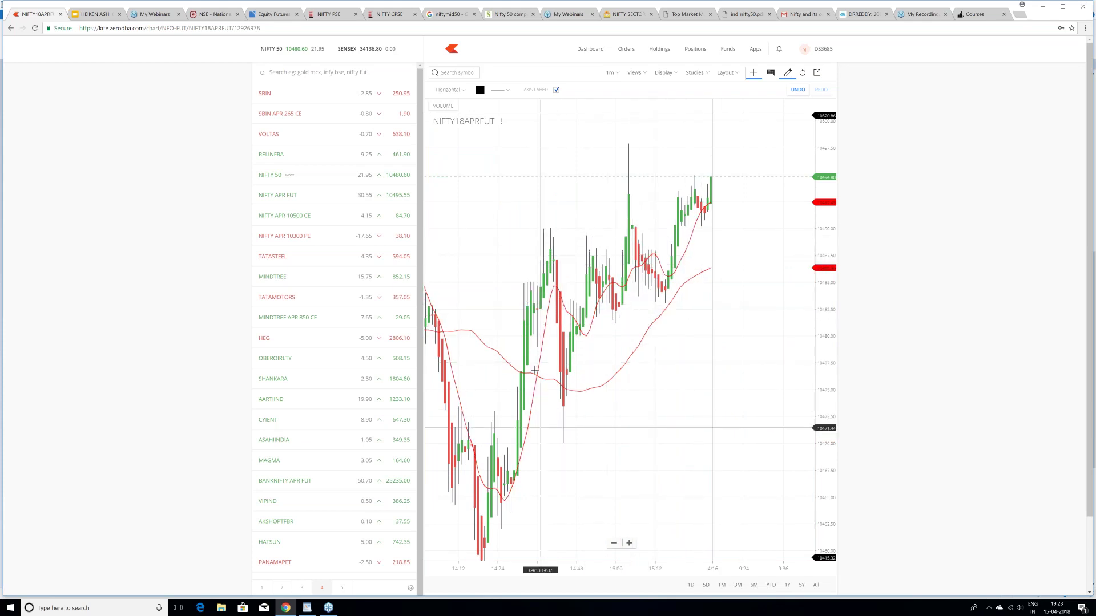
# Step: Set the NIFTY18APRFUT chart interval to 15 minutes and inspect the 12 to 13 April candles
pyautogui.click(619, 73)
pyautogui.click(620, 146)
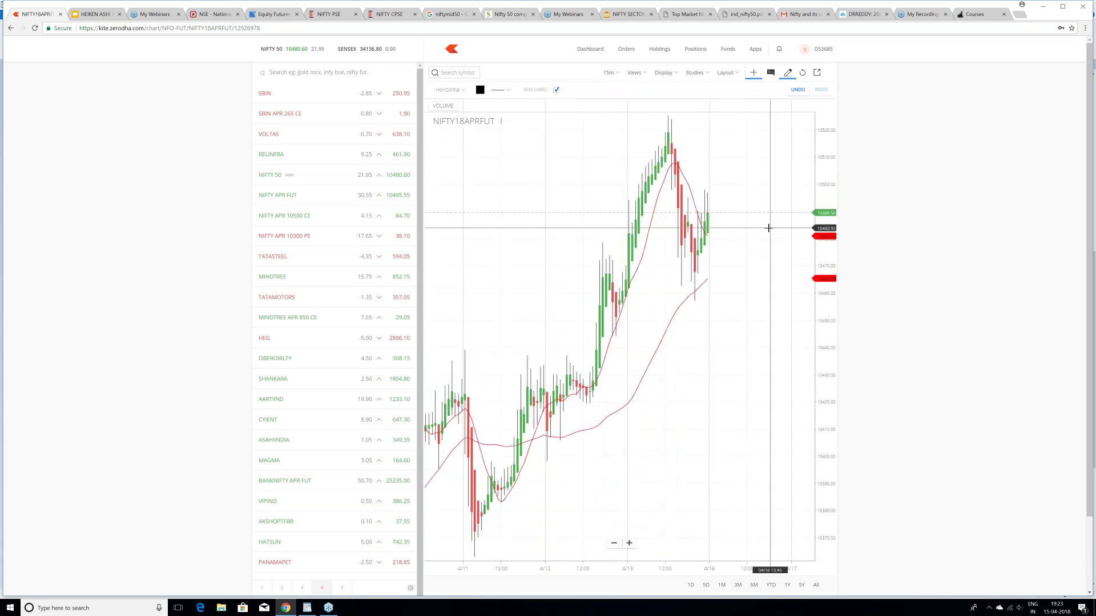
pyautogui.scroll(3, 768, 228)
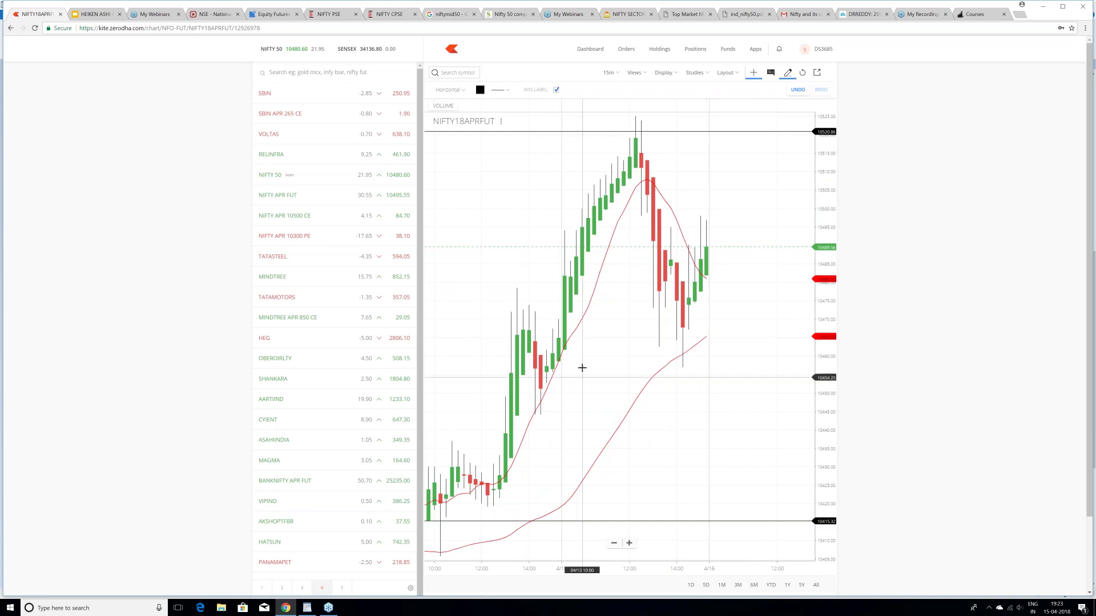
pyautogui.scroll(-2, 615, 124)
# Step: Set the NIFTY18APRFUT chart interval to 30 minutes
pyautogui.click(611, 73)
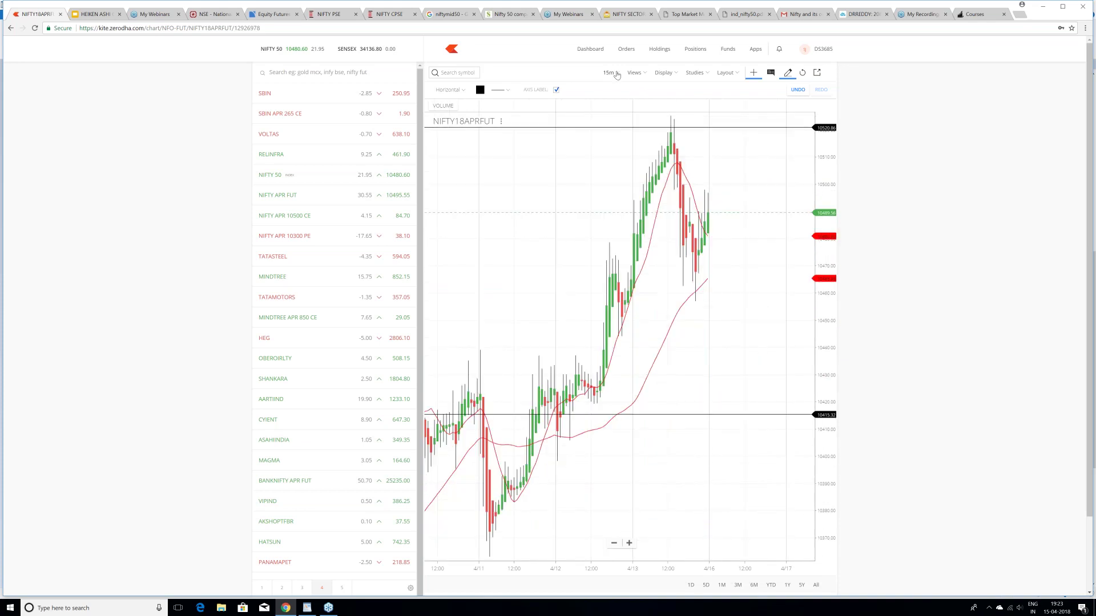
pyautogui.click(618, 151)
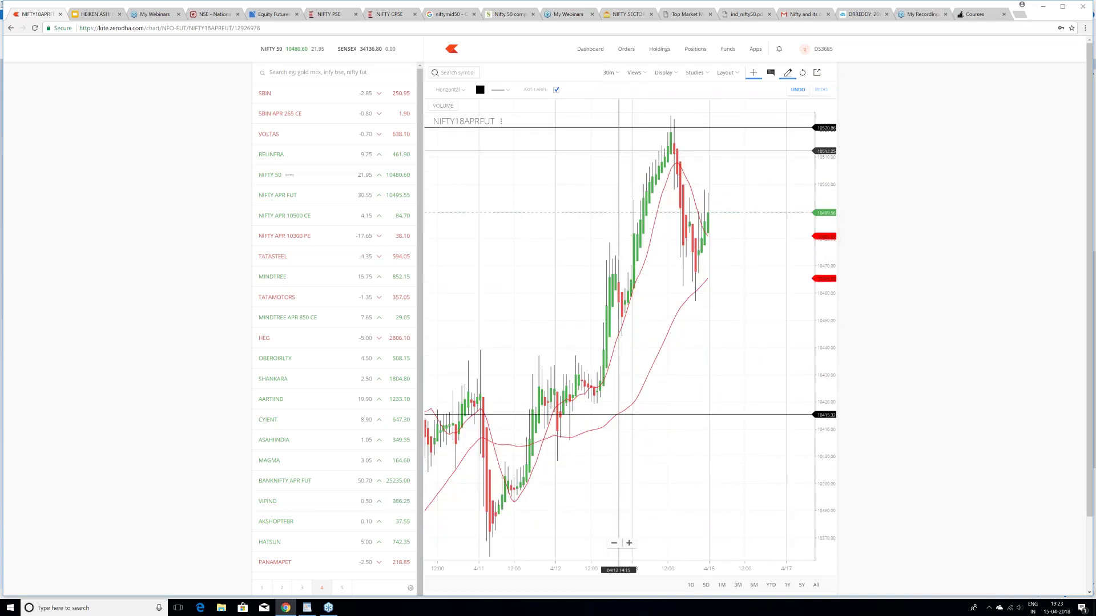
pyautogui.scroll(-5, 628, 300)
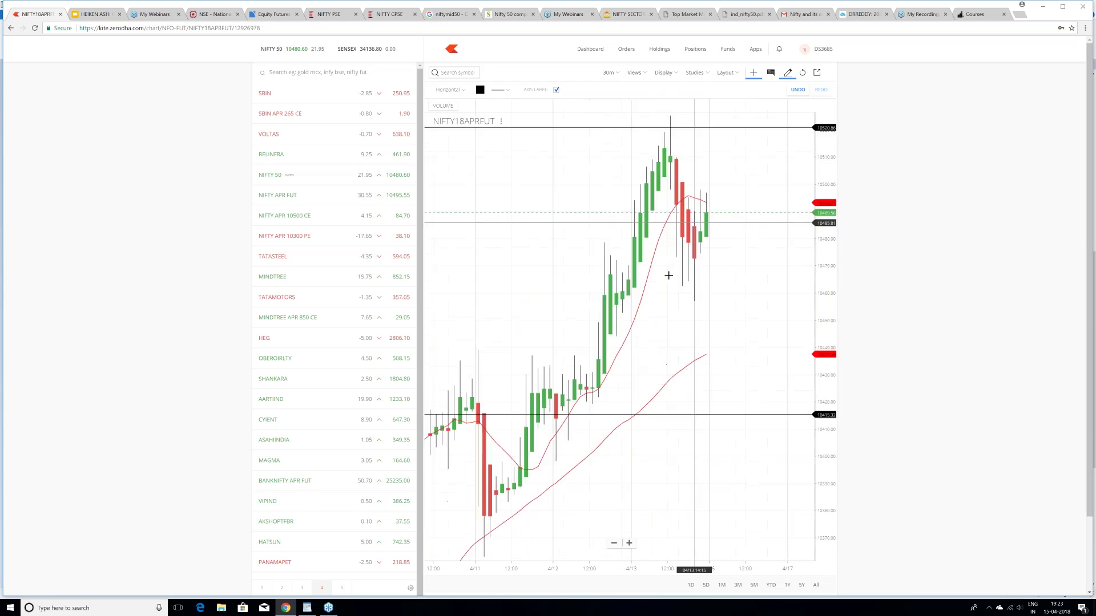
# Step: Place a horizontal line at 10045.27 on the 26 March candles where the rise begins
pyautogui.moveTo(577, 343); pyautogui.dragTo(779, 365)
pyautogui.moveTo(649, 375); pyautogui.dragTo(724, 384)
pyautogui.moveTo(577, 394); pyautogui.dragTo(768, 391)
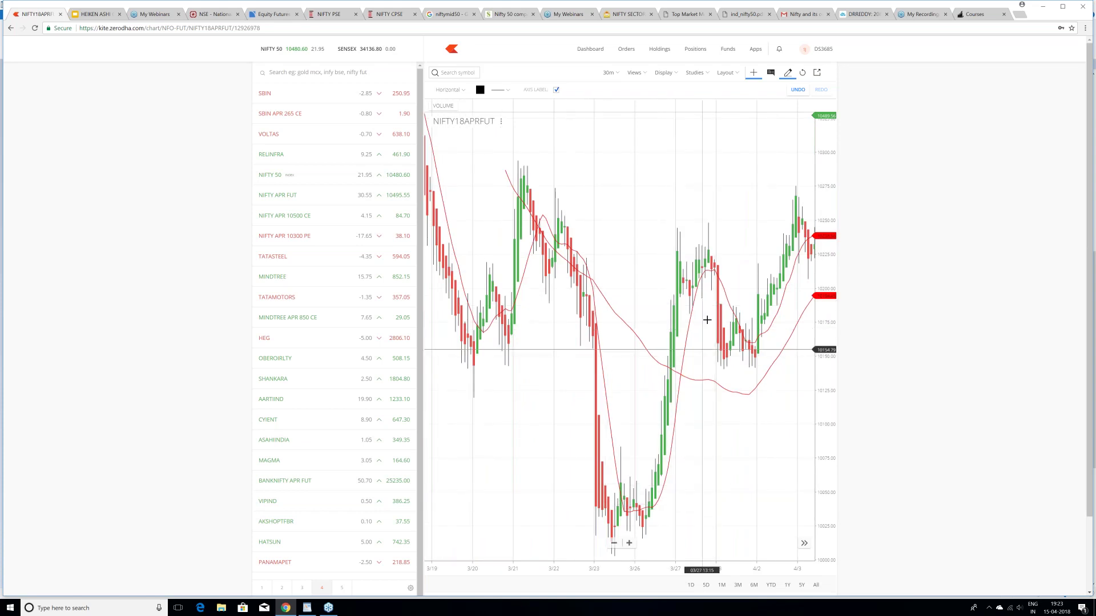
pyautogui.scroll(6, 732, 424)
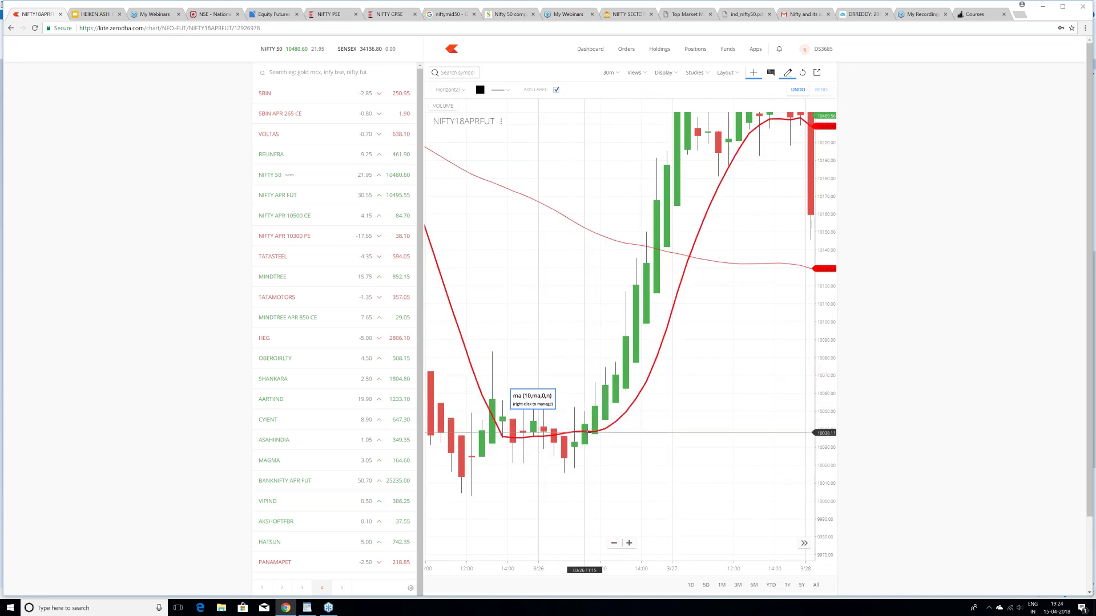
pyautogui.click(606, 421)
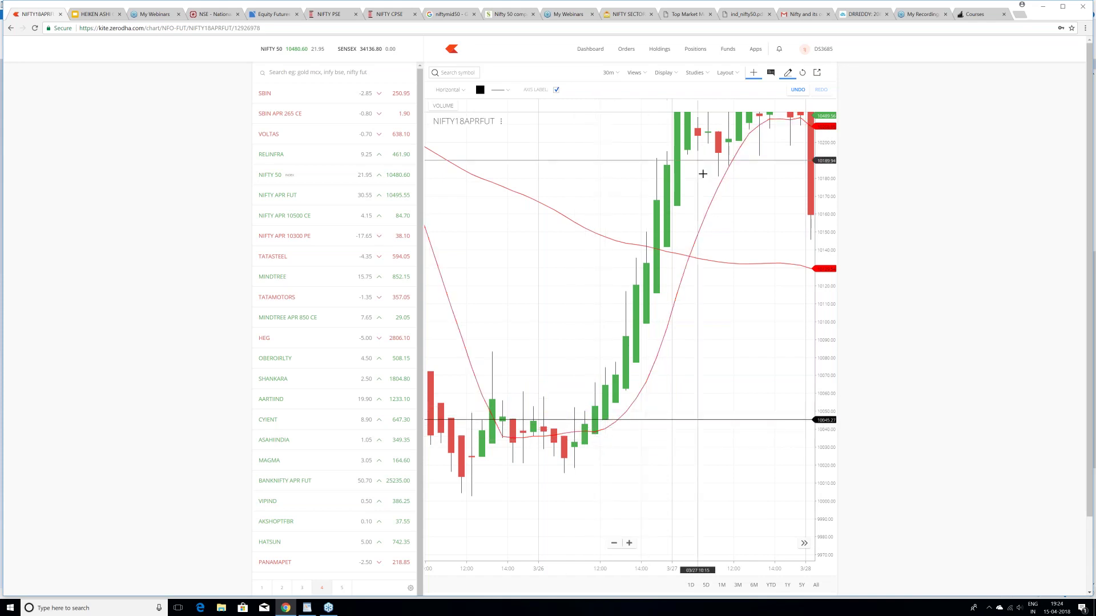
# Step: Place horizontal lines at 10187.51 on the 28 March decline and at 10178.81 by the 2 April rise
pyautogui.moveTo(705, 284); pyautogui.dragTo(640, 411)
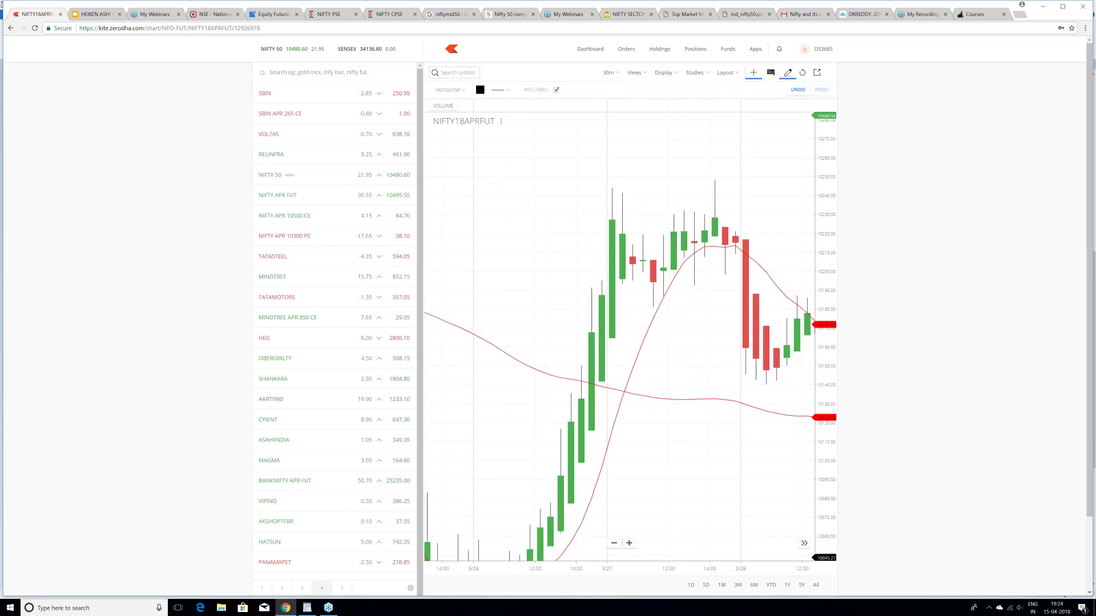
pyautogui.moveTo(737, 333); pyautogui.dragTo(651, 295)
pyautogui.click(650, 295)
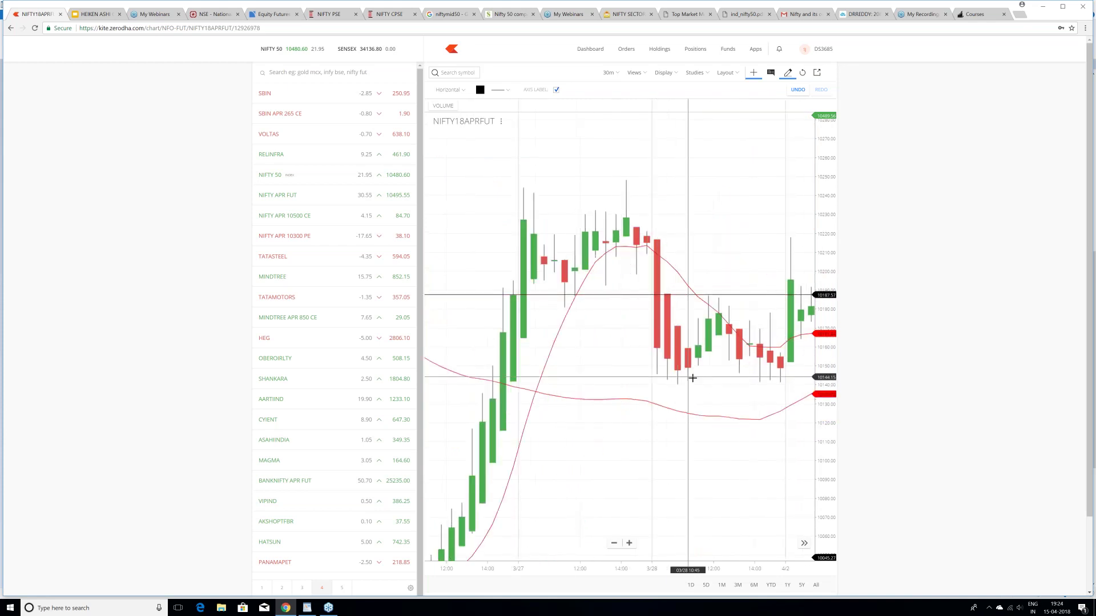
pyautogui.moveTo(737, 361); pyautogui.dragTo(677, 291)
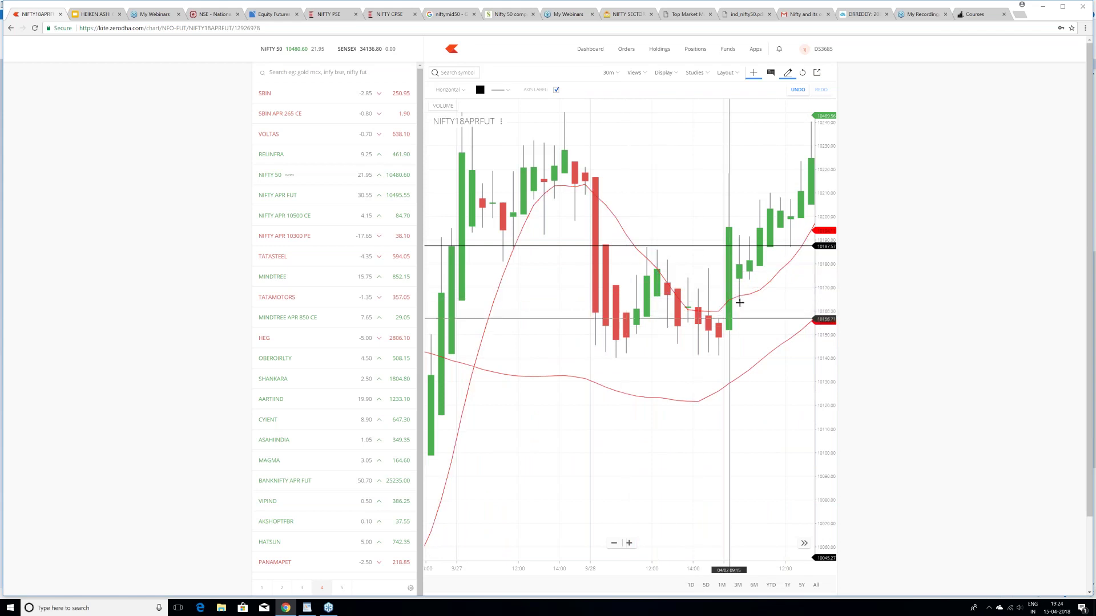
pyautogui.moveTo(745, 323); pyautogui.dragTo(642, 408)
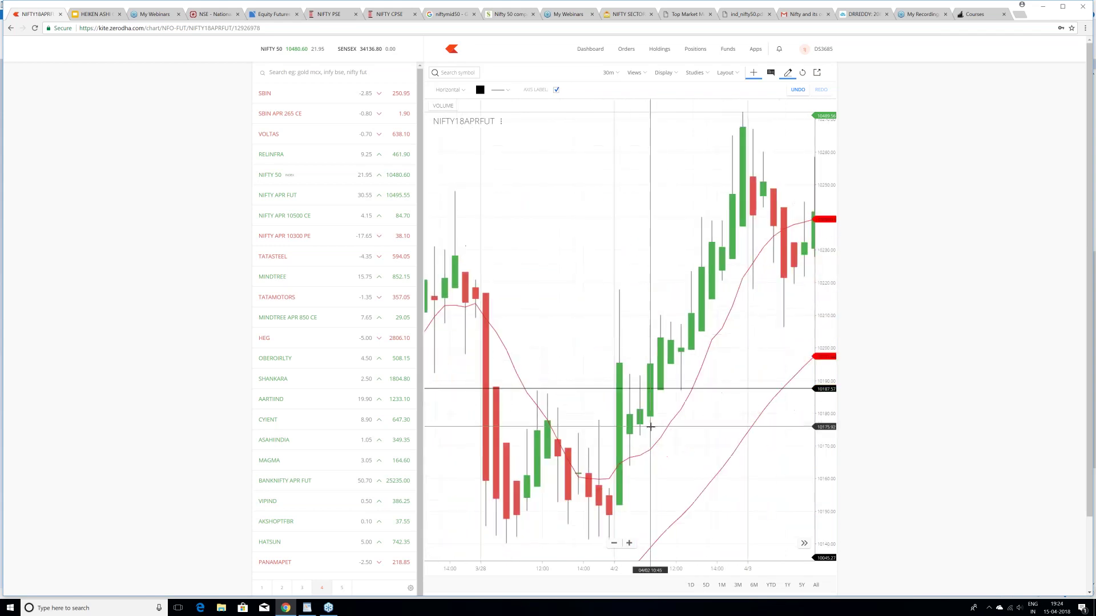
# Step: Place horizontal lines at 10246.55 on the 3 April candles and at 10276.92 on the 4 April decline
pyautogui.moveTo(762, 209); pyautogui.dragTo(617, 241)
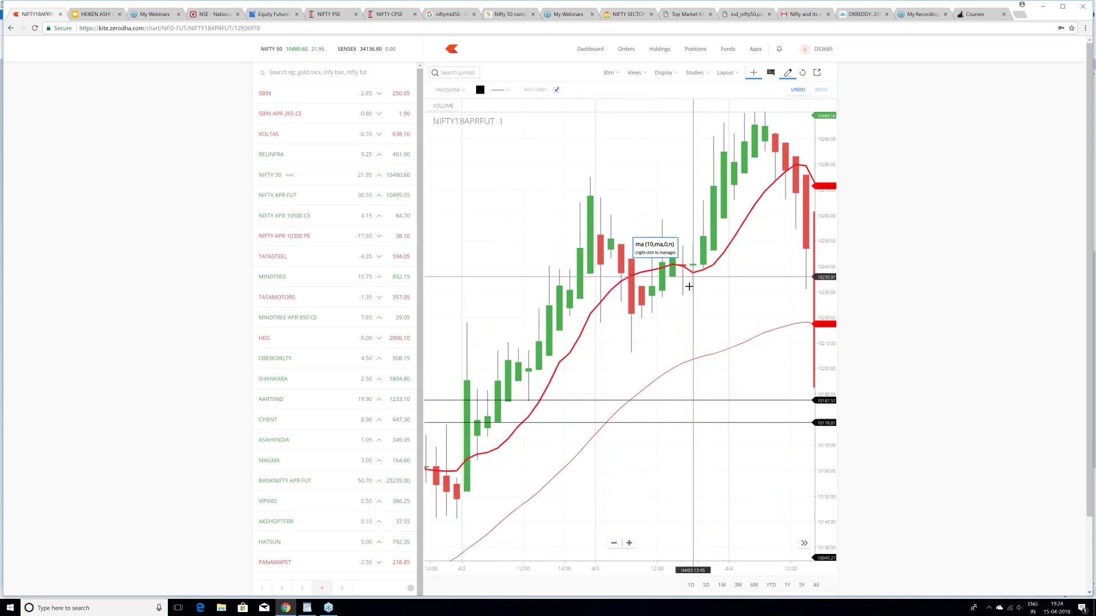
pyautogui.moveTo(686, 288); pyautogui.dragTo(552, 291)
pyautogui.click(587, 280)
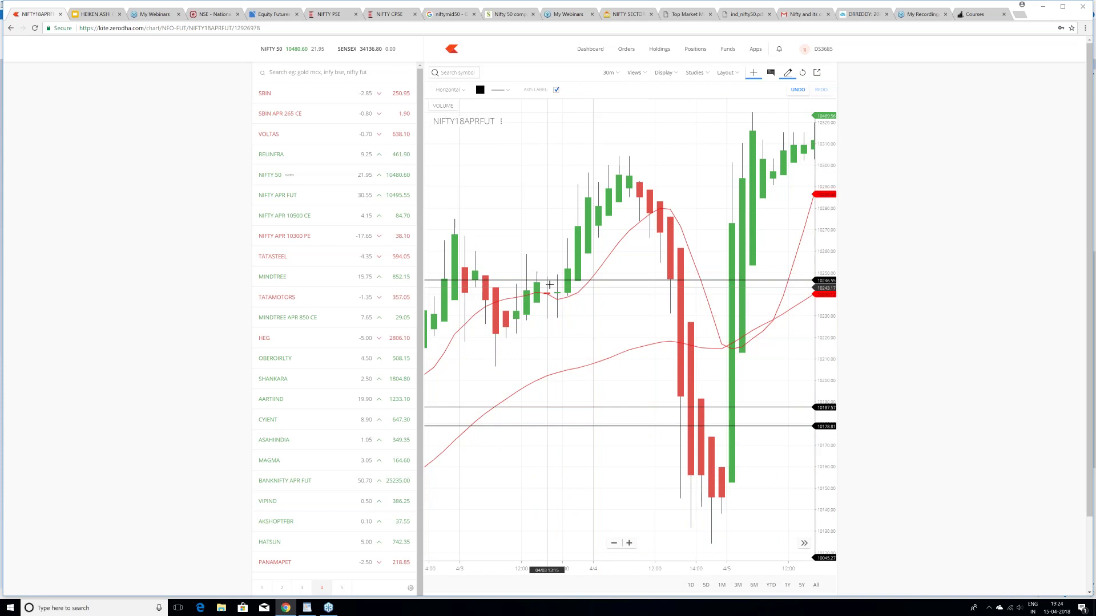
pyautogui.moveTo(684, 251); pyautogui.dragTo(632, 249)
pyautogui.click(617, 257)
# Step: Place horizontal lines at 10251.73 by the 5 April rise and at 10345.38 where the 9 April rise begins
pyautogui.moveTo(714, 460); pyautogui.dragTo(597, 367)
pyautogui.click(607, 320)
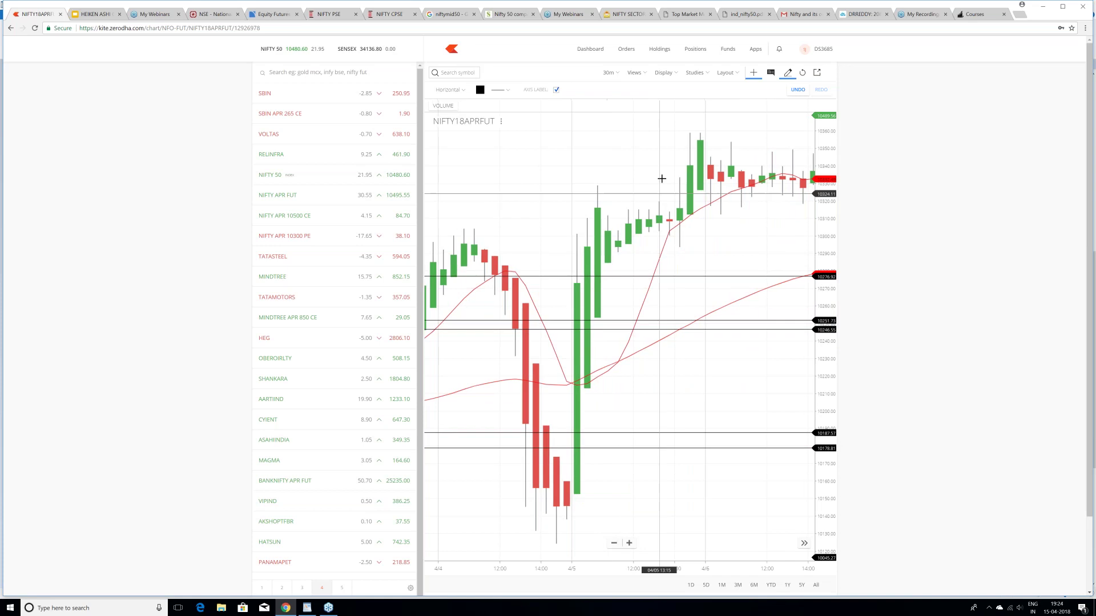
pyautogui.moveTo(669, 166); pyautogui.dragTo(540, 213)
pyautogui.click(709, 254)
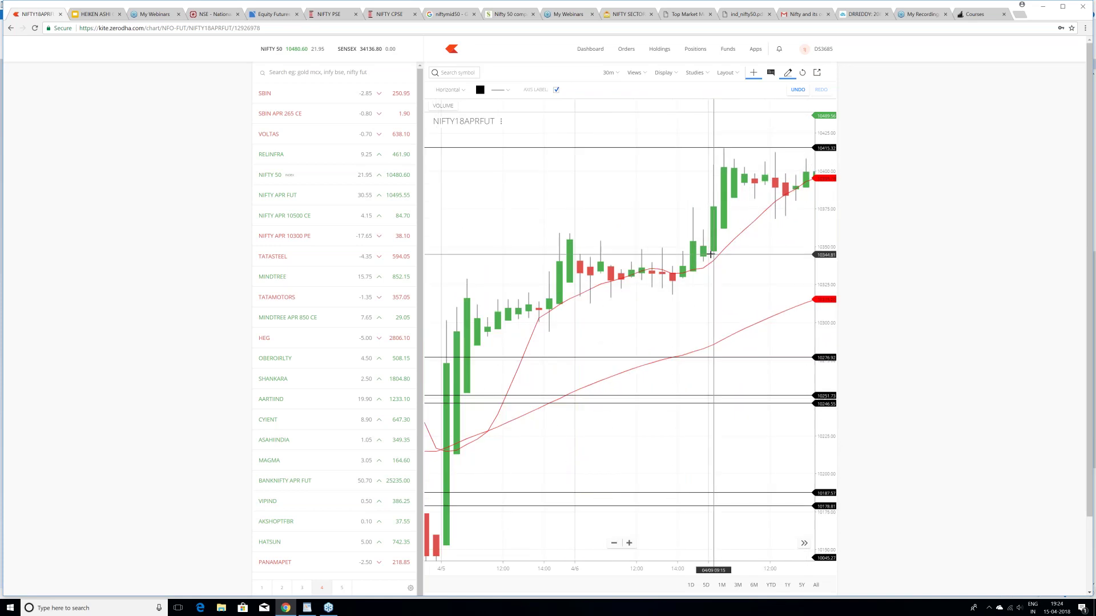
# Step: Examine the 30-minute candles from 9 to 13 April against the moving averages and the marked levels
pyautogui.moveTo(745, 160); pyautogui.dragTo(579, 308)
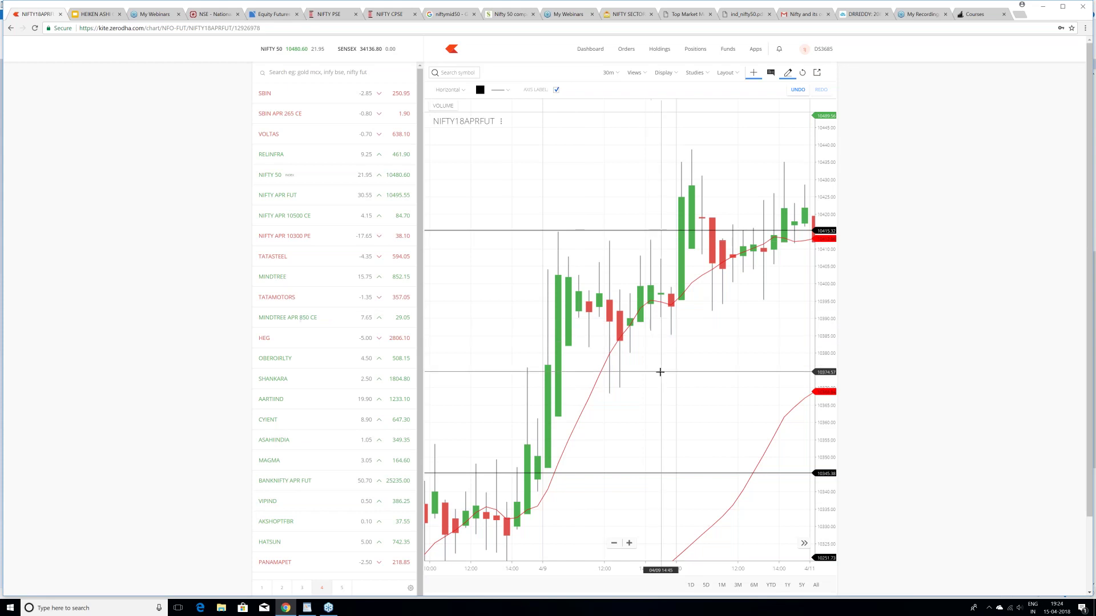
pyautogui.scroll(-5, 660, 371)
pyautogui.moveTo(739, 340); pyautogui.dragTo(631, 342)
pyautogui.moveTo(758, 350); pyautogui.dragTo(695, 350)
pyautogui.scroll(3, 658, 401)
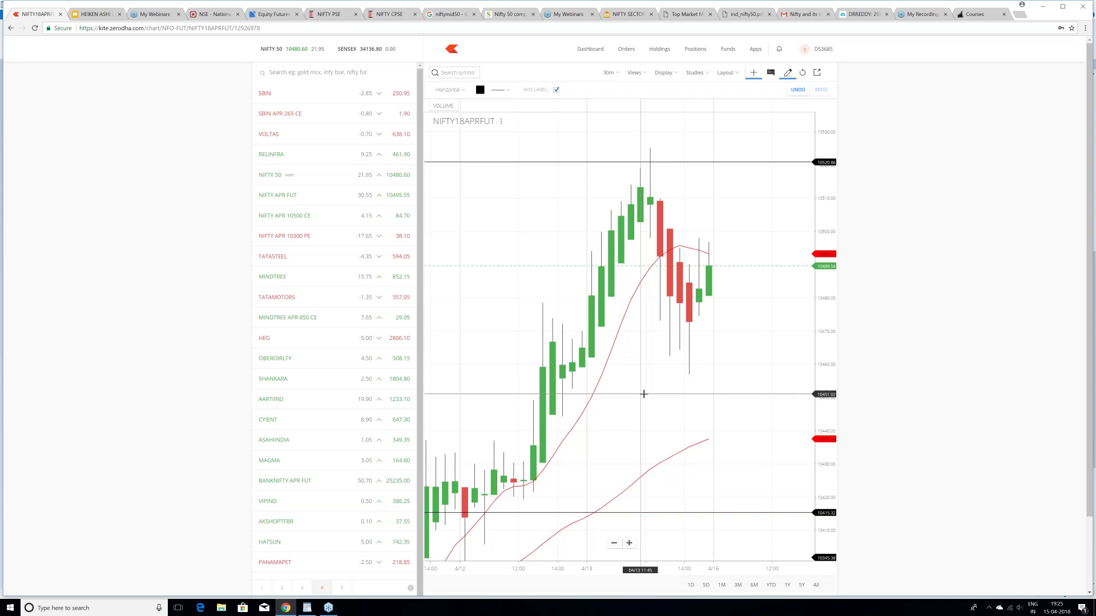
pyautogui.moveTo(533, 321); pyautogui.dragTo(673, 354)
pyautogui.hscroll(-10, 531, 363)
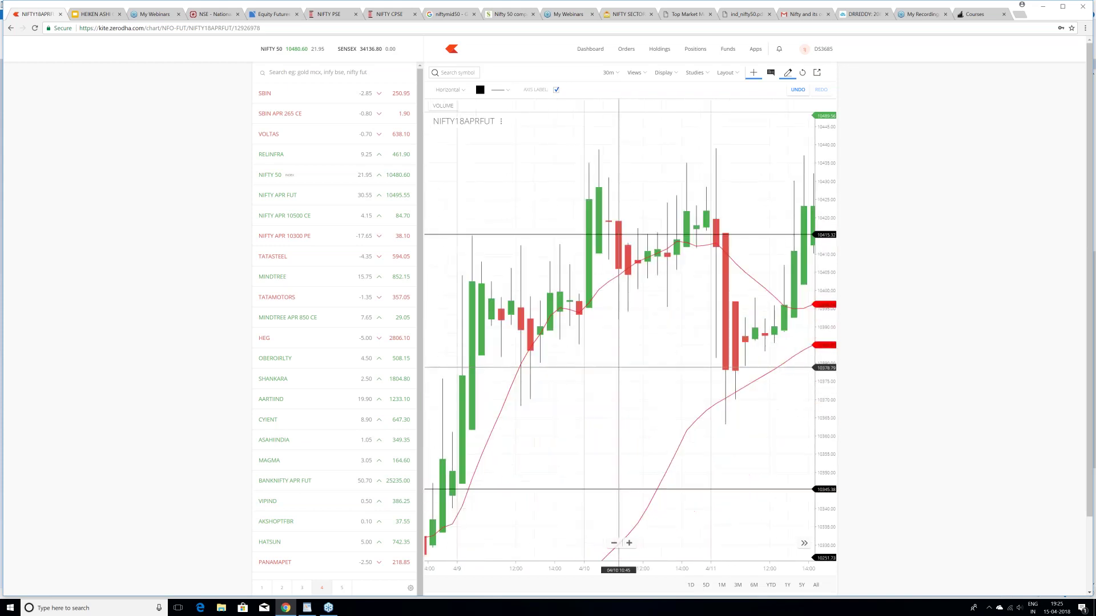
pyautogui.hscroll(-3, 618, 367)
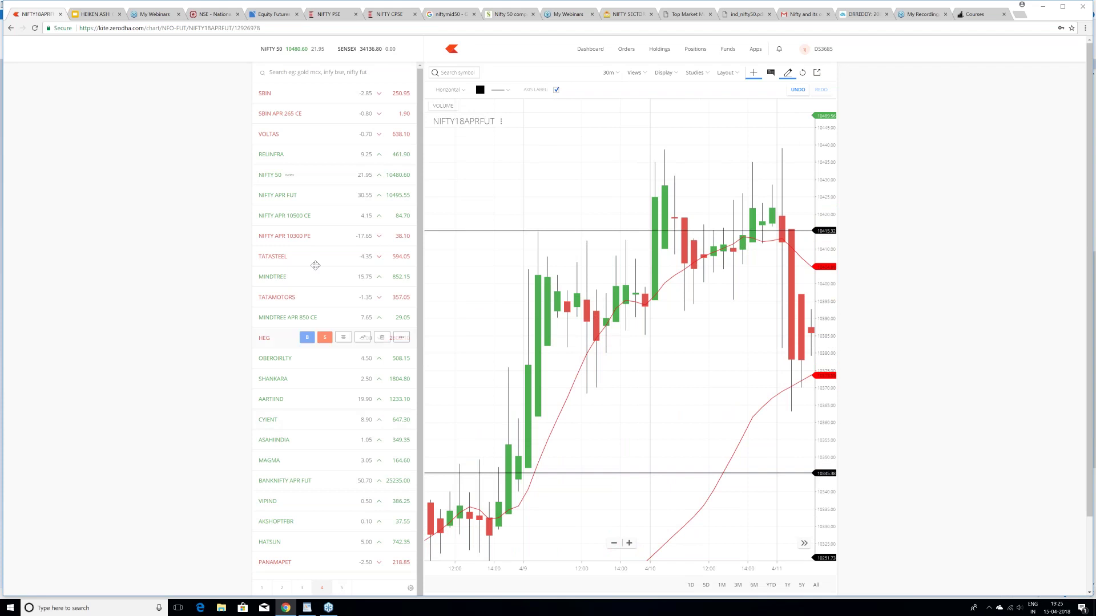
# Step: Open the VOLTAS chart and examine its 4 April decline and the late-March fall and recovery
pyautogui.click(362, 133)
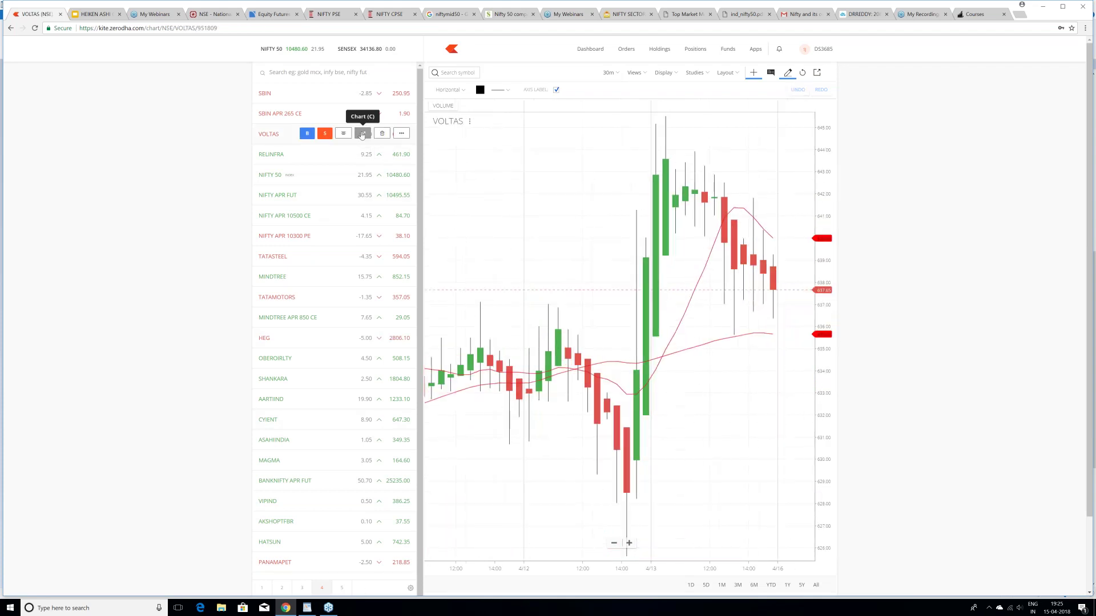
pyautogui.scroll(-3, 632, 228)
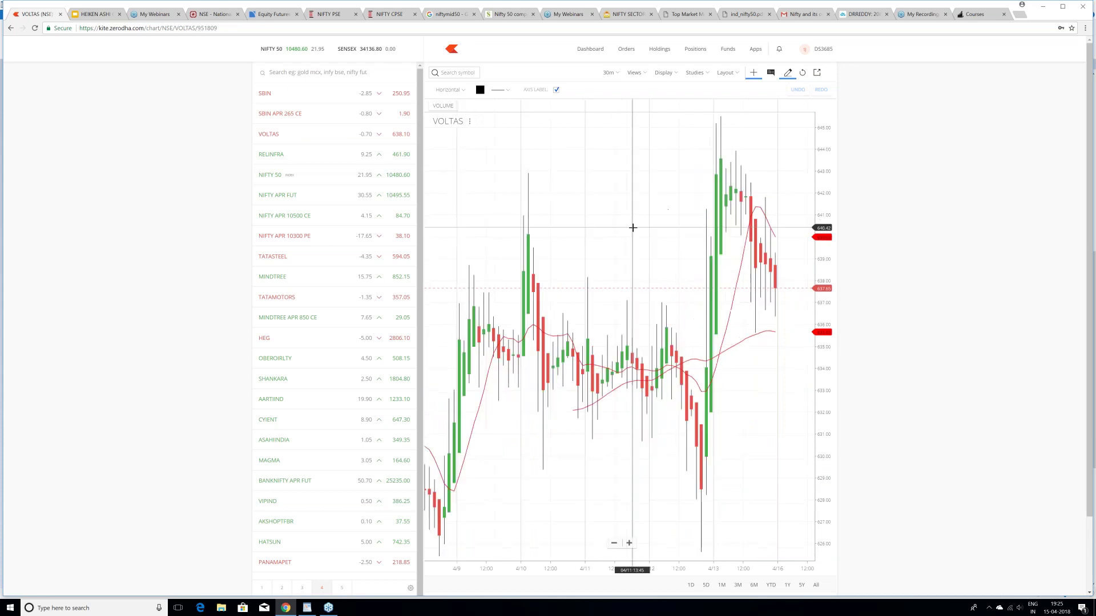
pyautogui.scroll(-2, 633, 228)
pyautogui.scroll(-2, 580, 224)
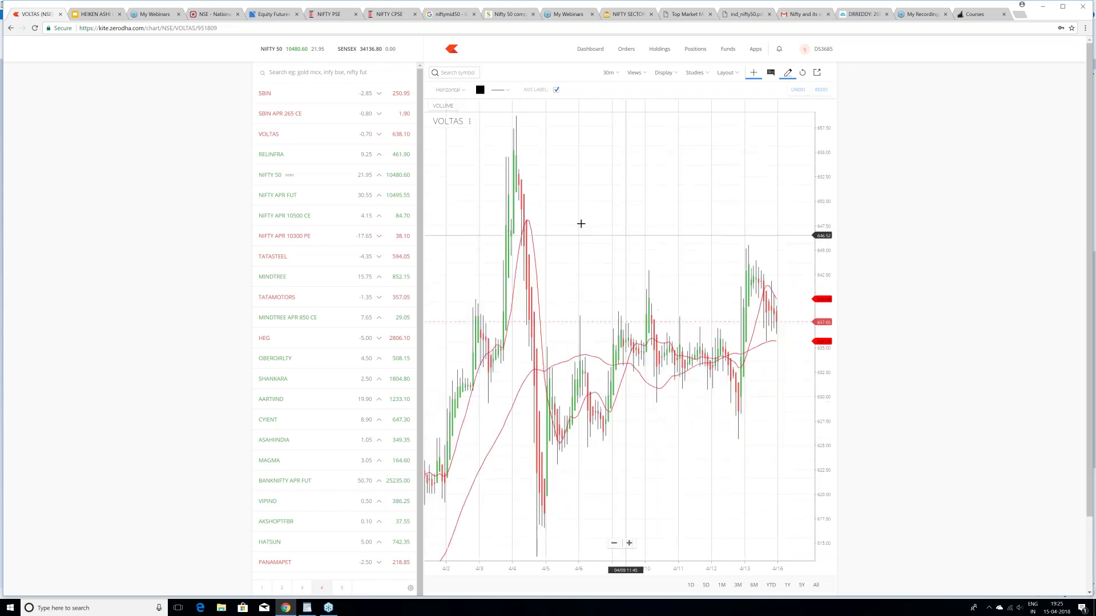
pyautogui.scroll(6, 580, 224)
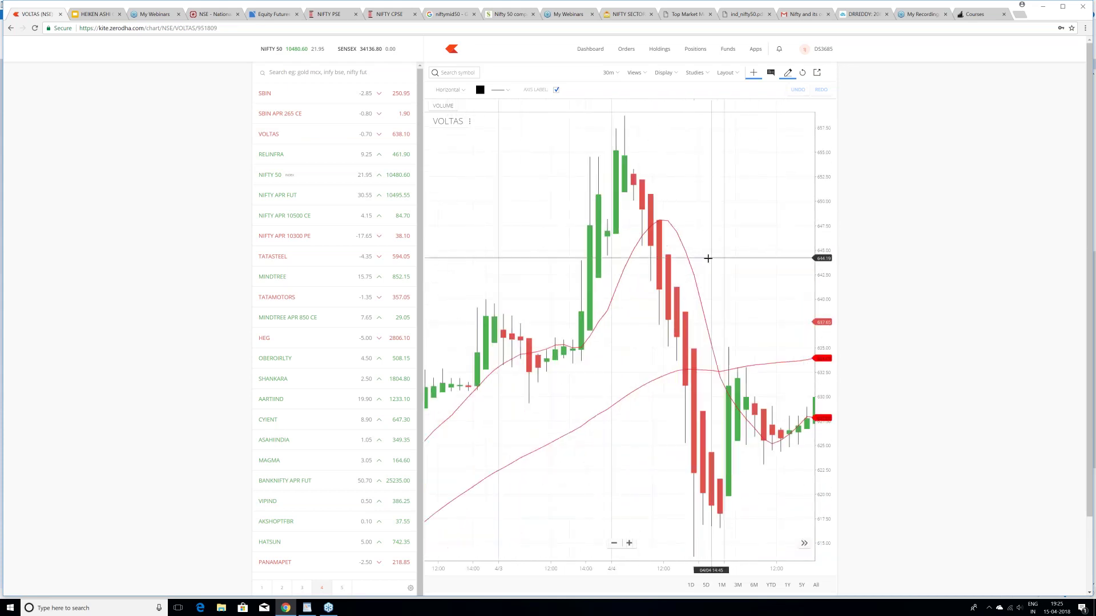
pyautogui.moveTo(708, 258); pyautogui.dragTo(641, 272)
pyautogui.moveTo(440, 311); pyautogui.dragTo(677, 319)
pyautogui.moveTo(450, 354); pyautogui.dragTo(642, 338)
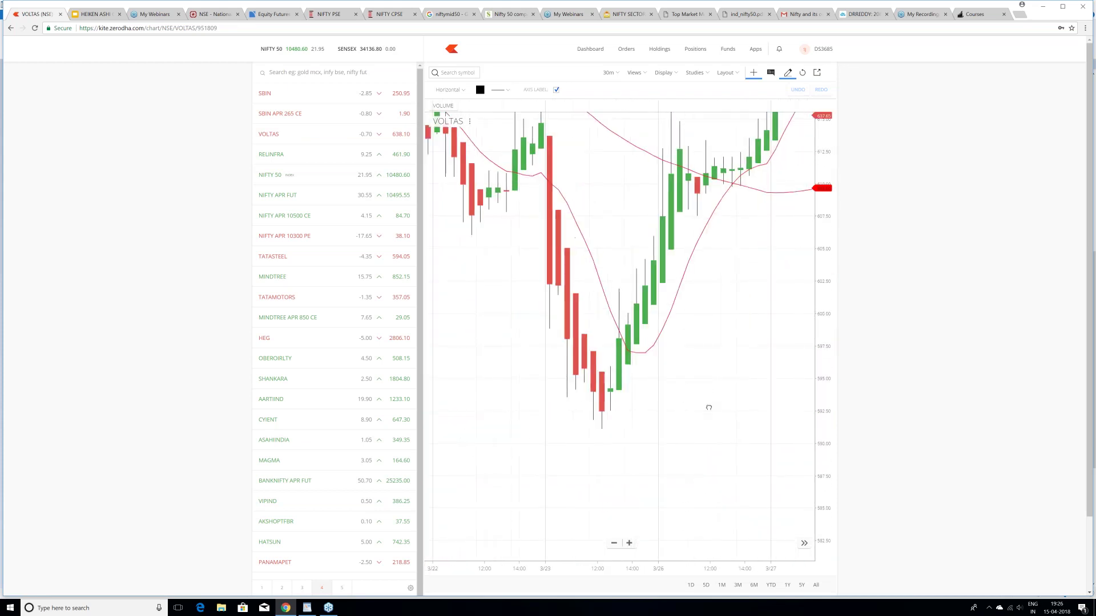
pyautogui.scroll(-8, 700, 453)
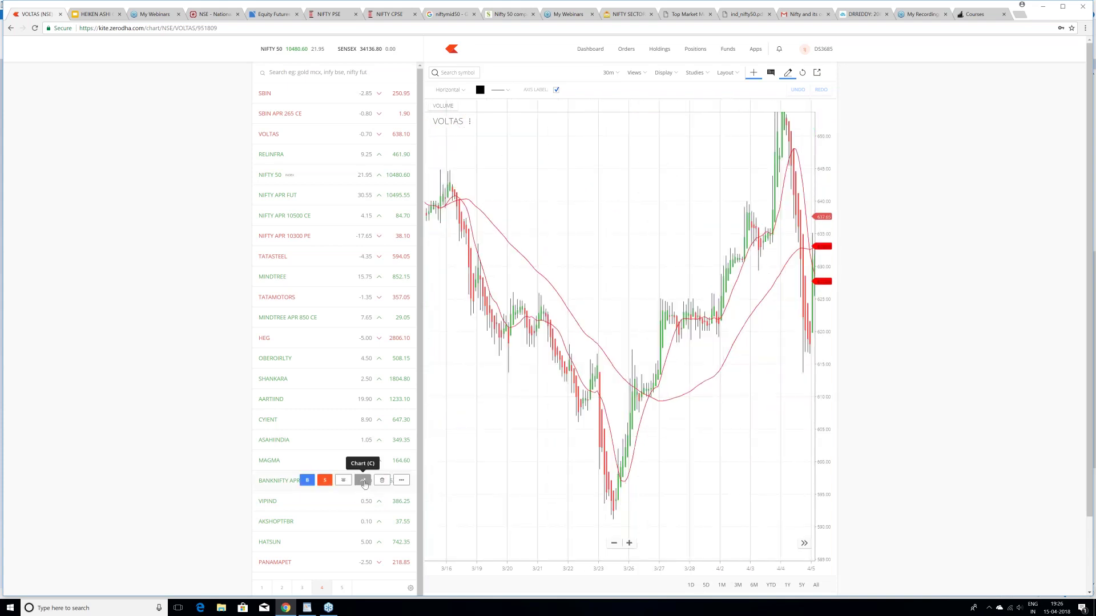
# Step: Open the BANKNIFTY18APRFUT chart and examine its early-April swings and the 23 to 27 March reversal
pyautogui.click(363, 483)
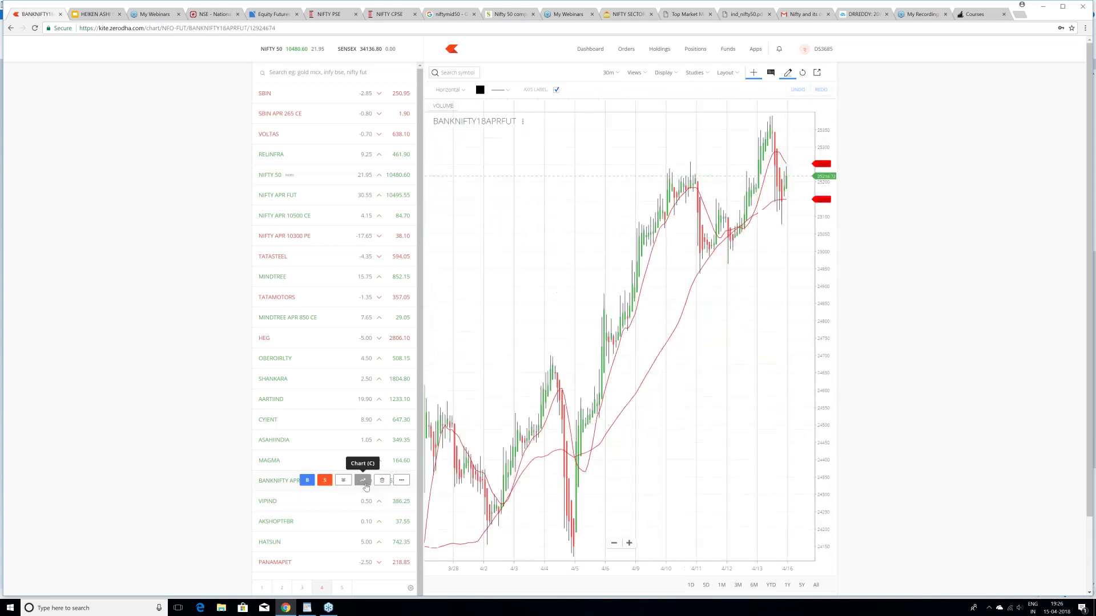
pyautogui.scroll(3, 609, 419)
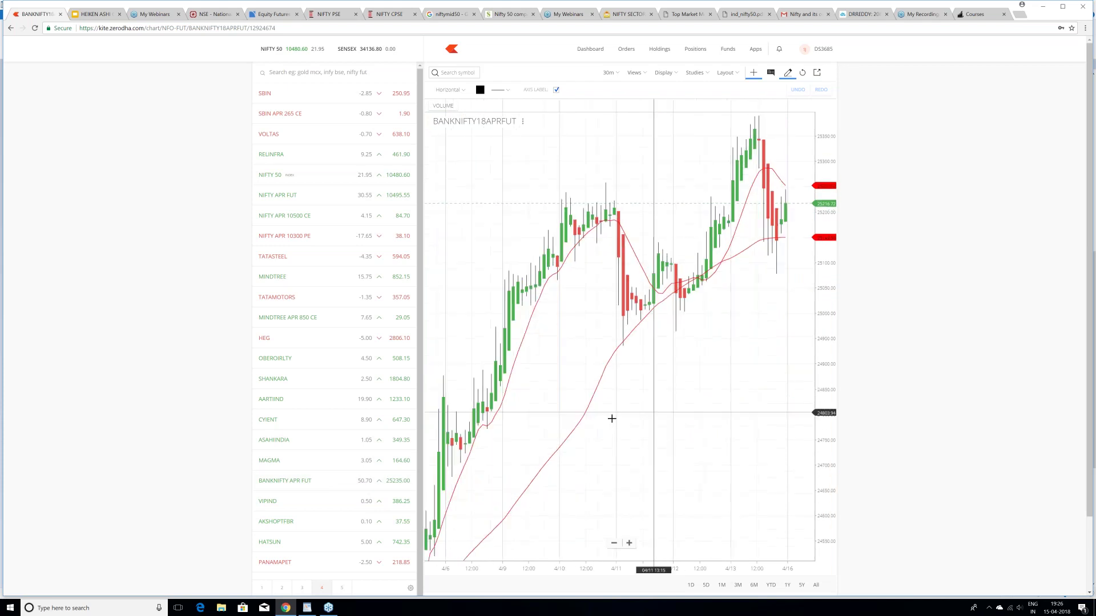
pyautogui.moveTo(591, 406); pyautogui.dragTo(681, 408)
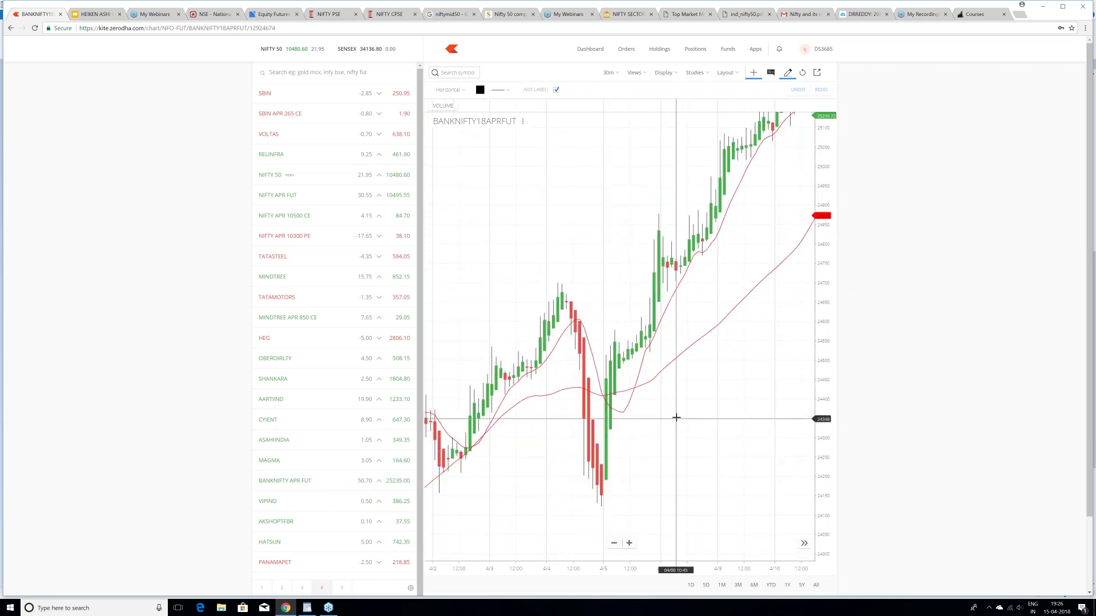
pyautogui.moveTo(523, 424); pyautogui.dragTo(666, 425)
pyautogui.moveTo(555, 433); pyautogui.dragTo(679, 442)
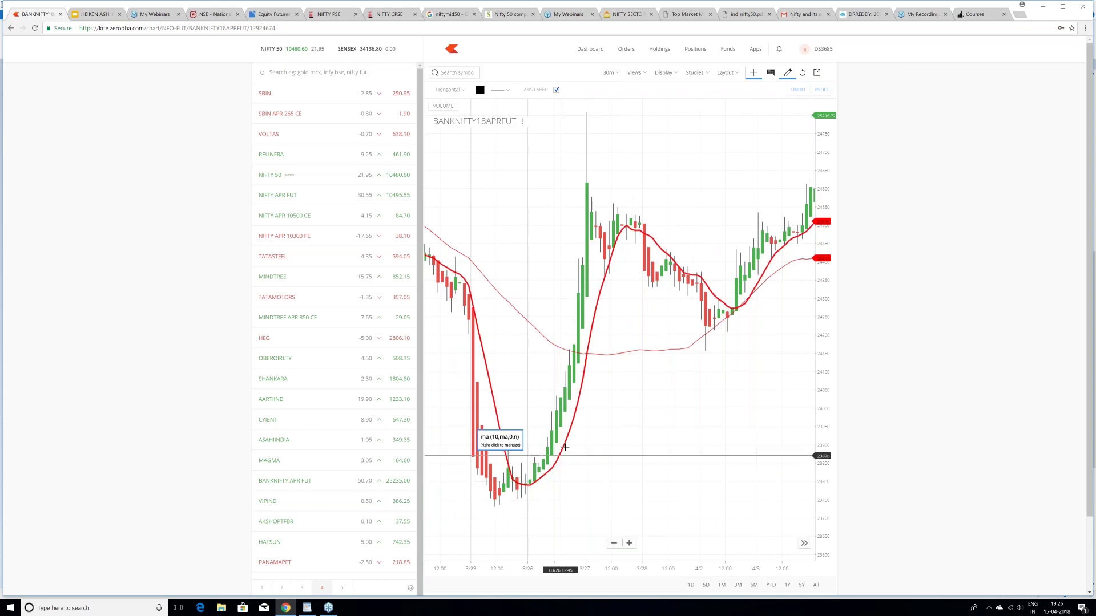
# Step: Examine BANKNIFTY18APRFUT's earlier March swings, from the 19 to 23 March decline back to the 6 March fall
pyautogui.moveTo(511, 350); pyautogui.dragTo(644, 345)
pyautogui.moveTo(556, 345); pyautogui.dragTo(579, 421)
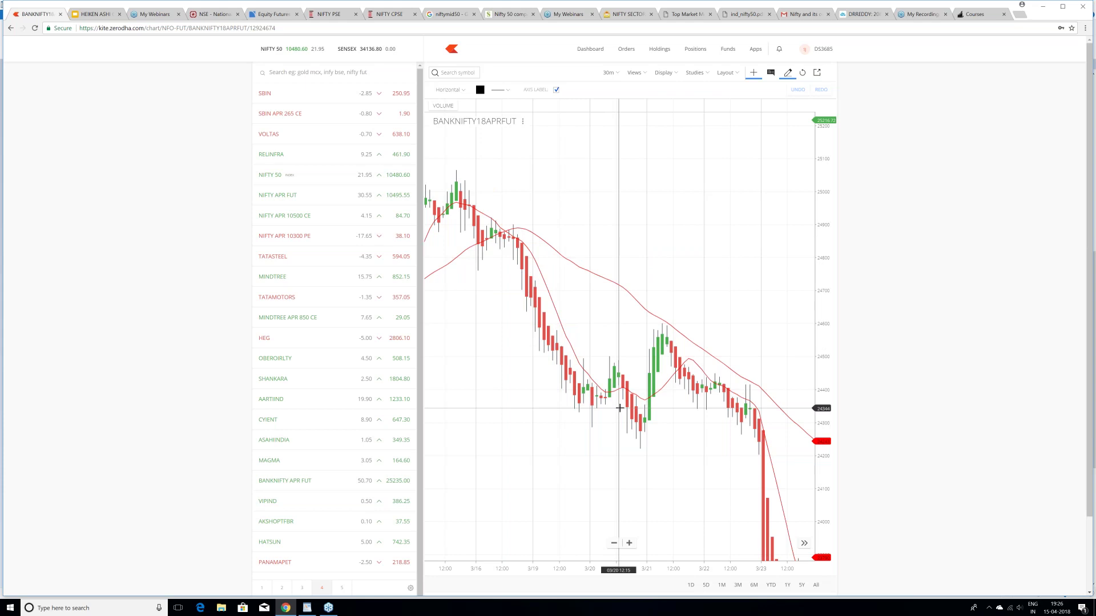
pyautogui.moveTo(525, 350); pyautogui.dragTo(720, 331)
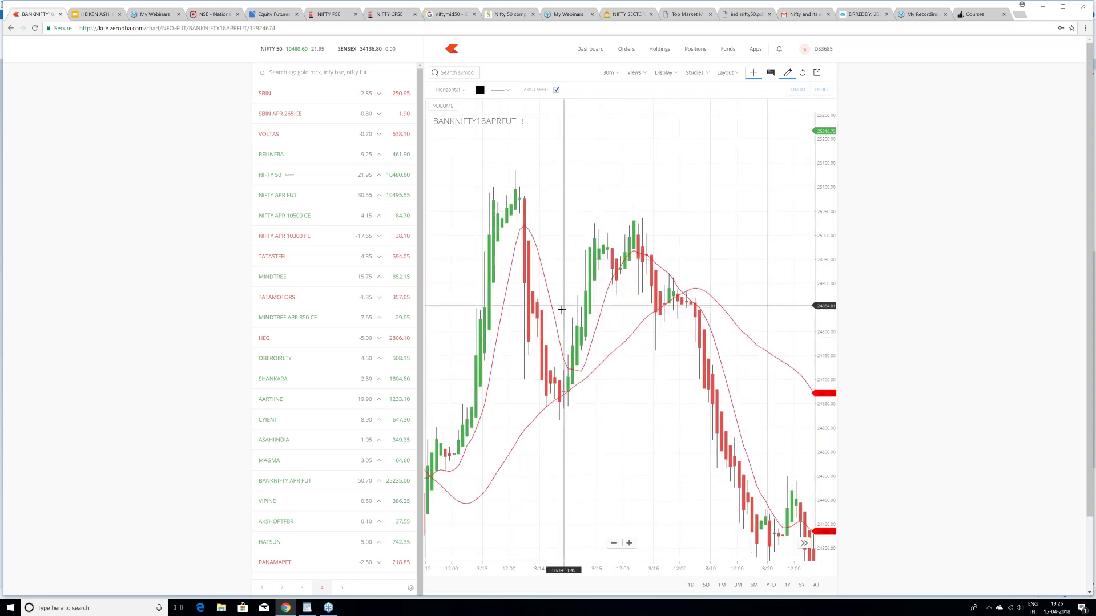
pyautogui.moveTo(662, 421); pyautogui.dragTo(702, 351)
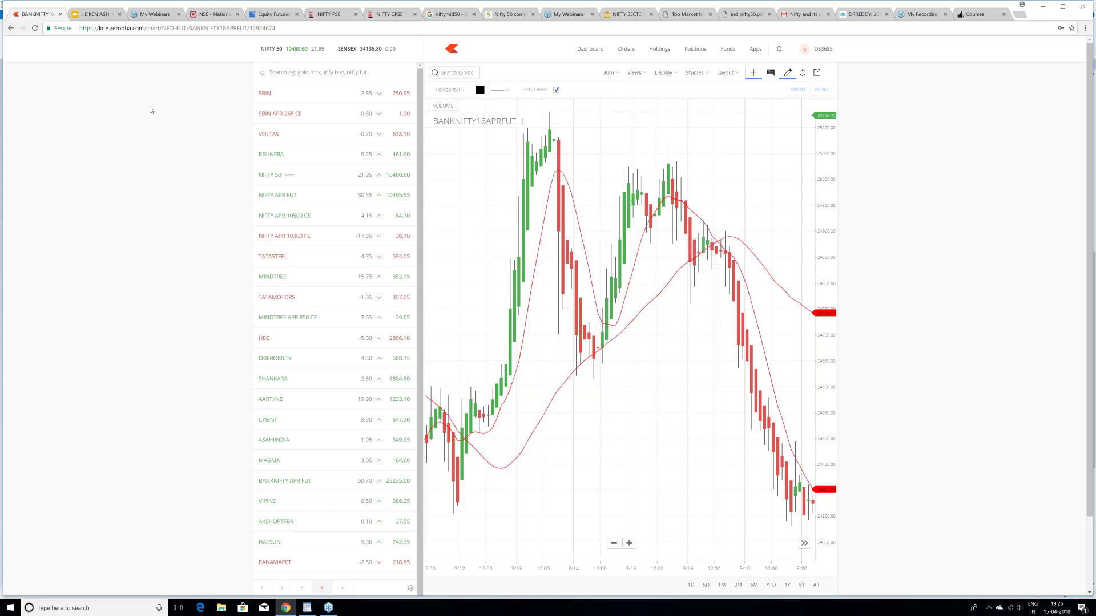
pyautogui.scroll(-5, 572, 333)
pyautogui.moveTo(571, 333); pyautogui.dragTo(680, 343)
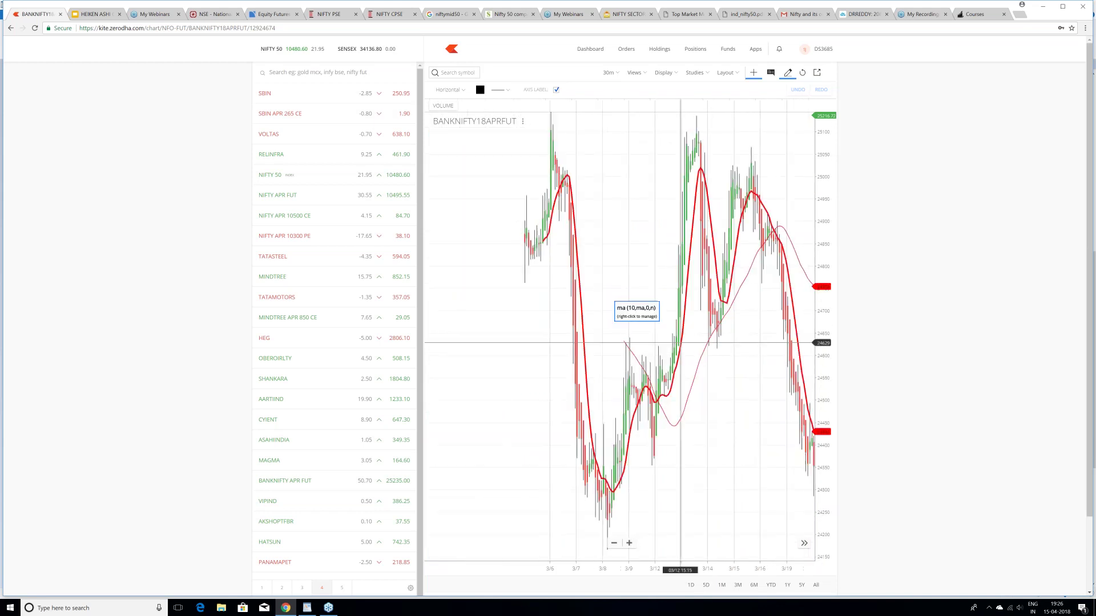
pyautogui.scroll(5, 629, 311)
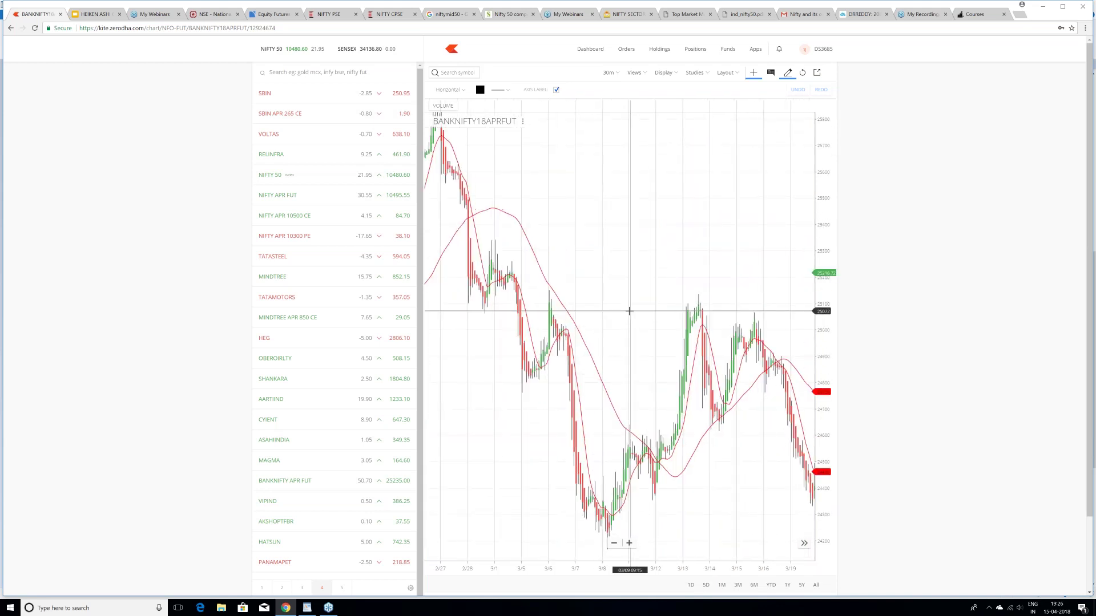
# Step: Examine the late-February rise and the reversal from the 27 February peak against the moving averages
pyautogui.scroll(-3, 628, 311)
pyautogui.moveTo(665, 301); pyautogui.dragTo(697, 328)
pyautogui.moveTo(533, 318); pyautogui.dragTo(694, 323)
pyautogui.moveTo(499, 321); pyautogui.dragTo(578, 323)
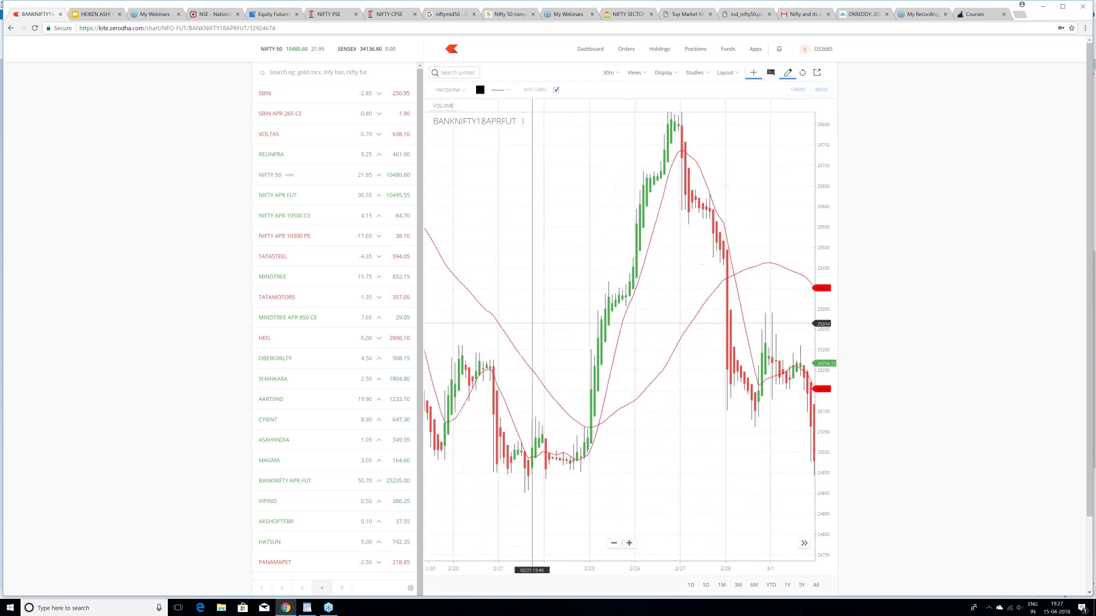
pyautogui.moveTo(507, 317); pyautogui.dragTo(587, 316)
pyautogui.moveTo(463, 311)
pyautogui.mouseDown()
pyautogui.moveTo(528, 309)
pyautogui.moveTo(465, 313)
pyautogui.mouseUp()
# Step: Place a horizontal line at 24945 where the 6 March decline begins
pyautogui.moveTo(673, 438); pyautogui.dragTo(523, 419)
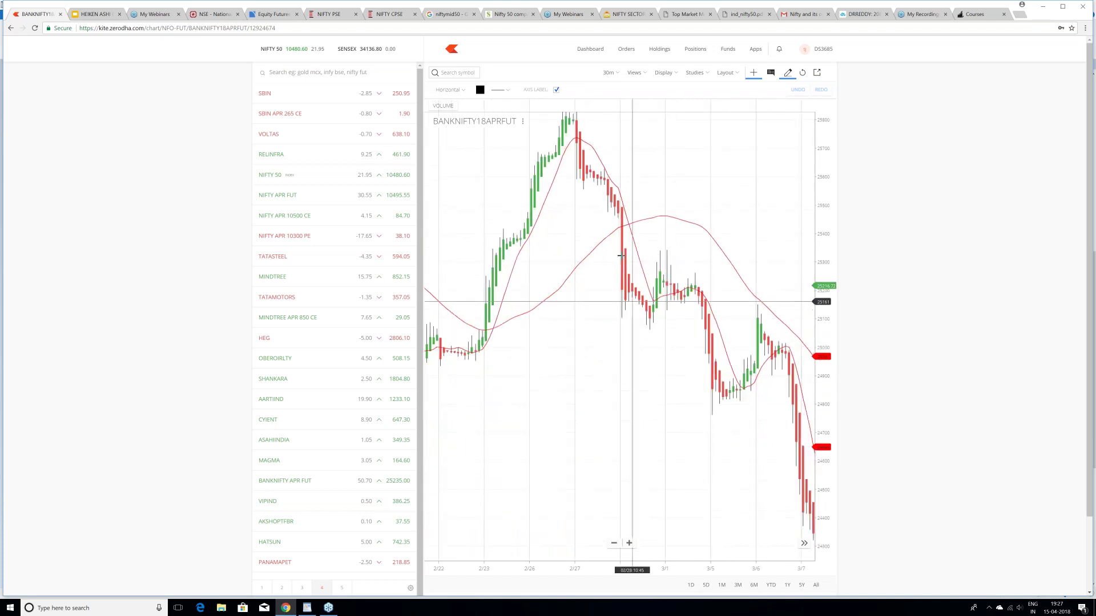
pyautogui.moveTo(712, 370); pyautogui.dragTo(587, 362)
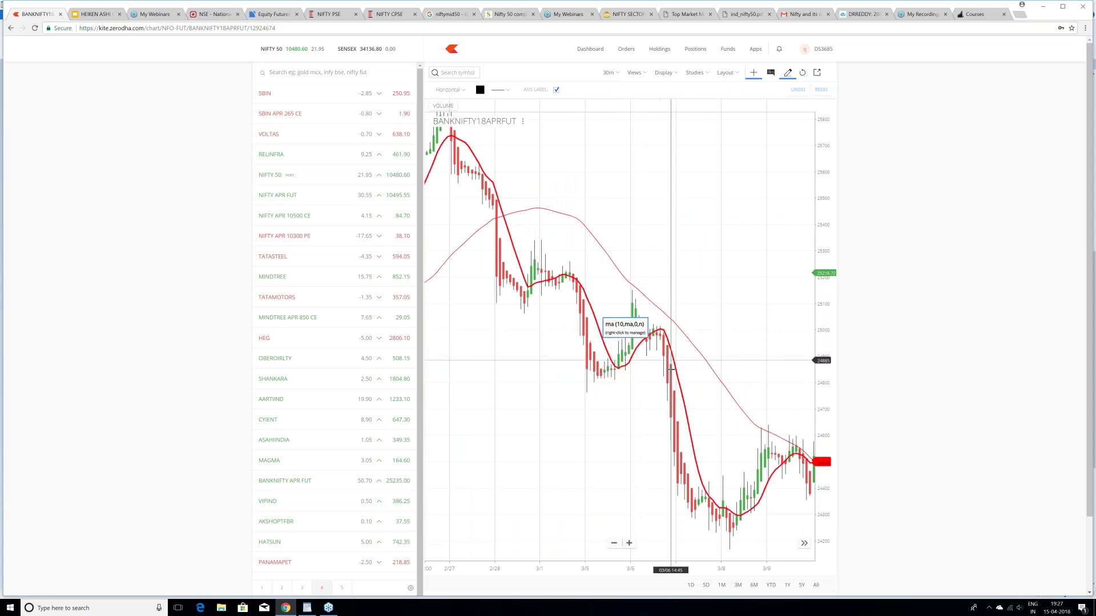
pyautogui.click(663, 344)
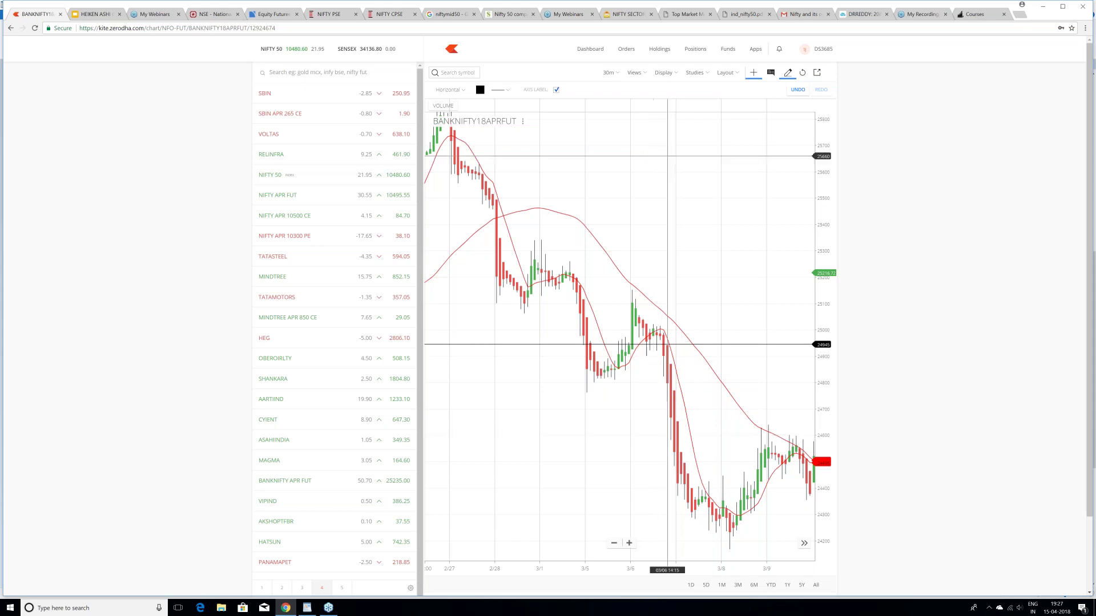
# Step: Switch to the StockPro Courses page, view the Stock Advisory Services prices, and return to the course list
pyautogui.click(977, 16)
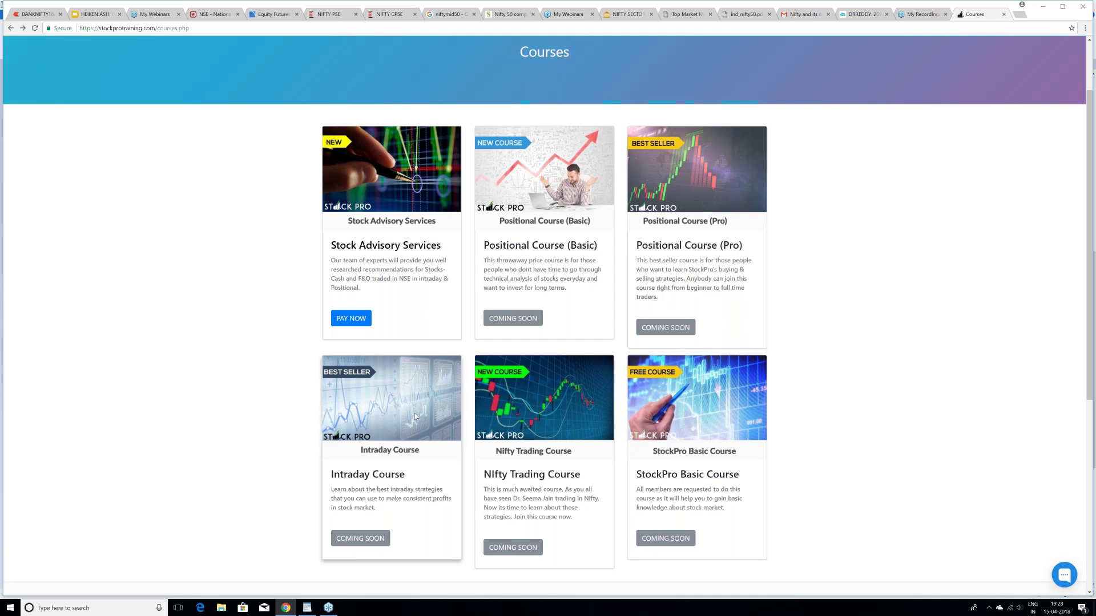
pyautogui.click(351, 319)
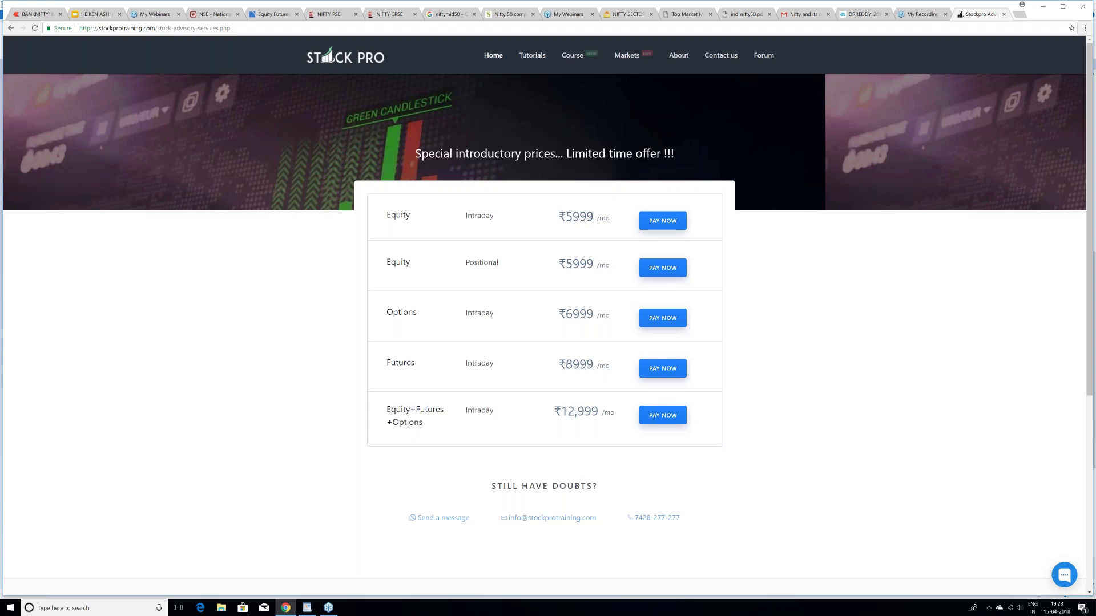
pyautogui.press('F5')
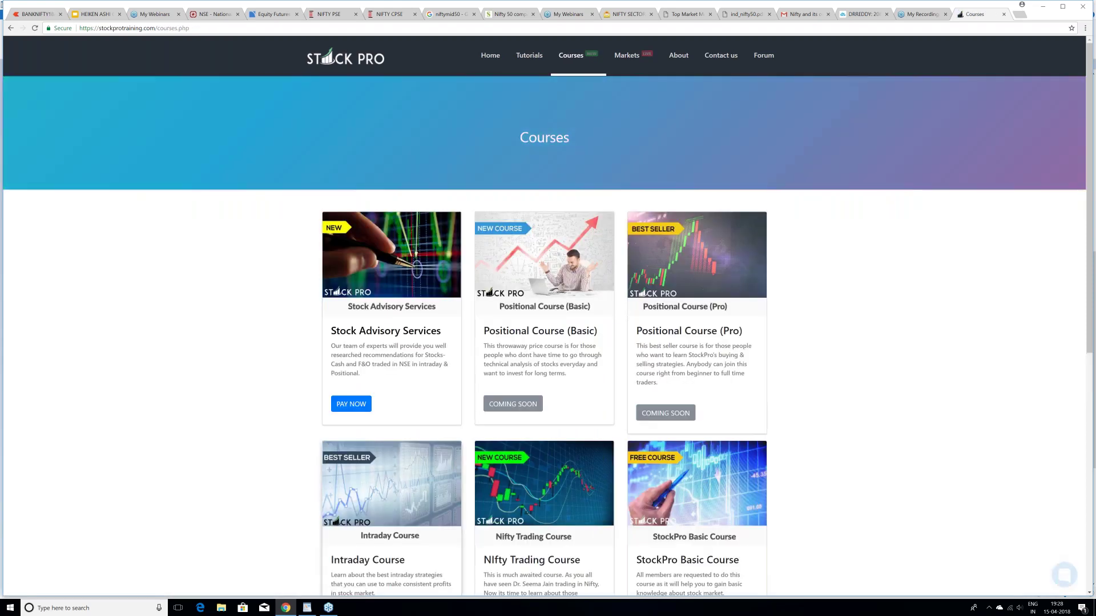
pyautogui.scroll(-2, 513, 395)
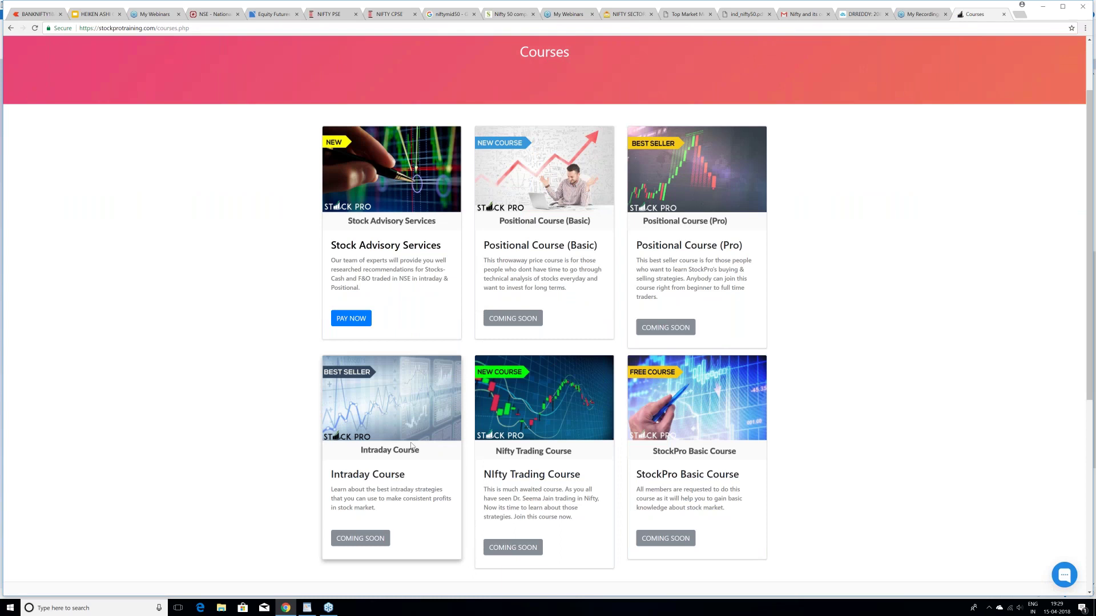
# Step: Return to the BANKNIFTY18APRFUT chart and bring its most recent April candles into view
pyautogui.click(33, 15)
pyautogui.moveTo(744, 365); pyautogui.dragTo(624, 357)
pyautogui.moveTo(740, 365); pyautogui.dragTo(627, 368)
pyautogui.moveTo(728, 381); pyautogui.dragTo(619, 383)
pyautogui.moveTo(721, 411); pyautogui.dragTo(610, 411)
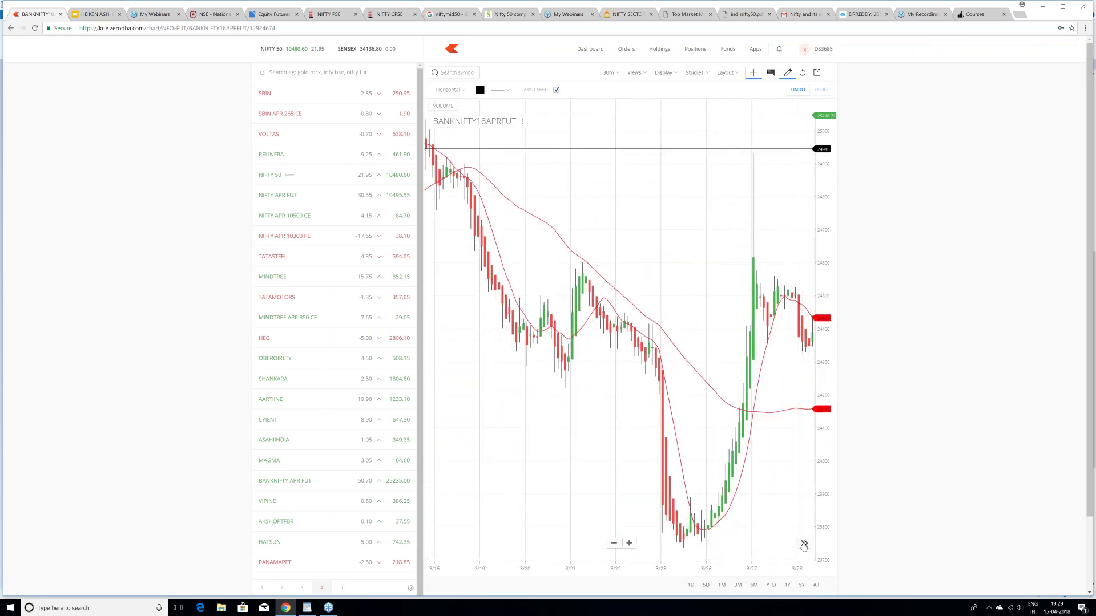
pyautogui.click(804, 545)
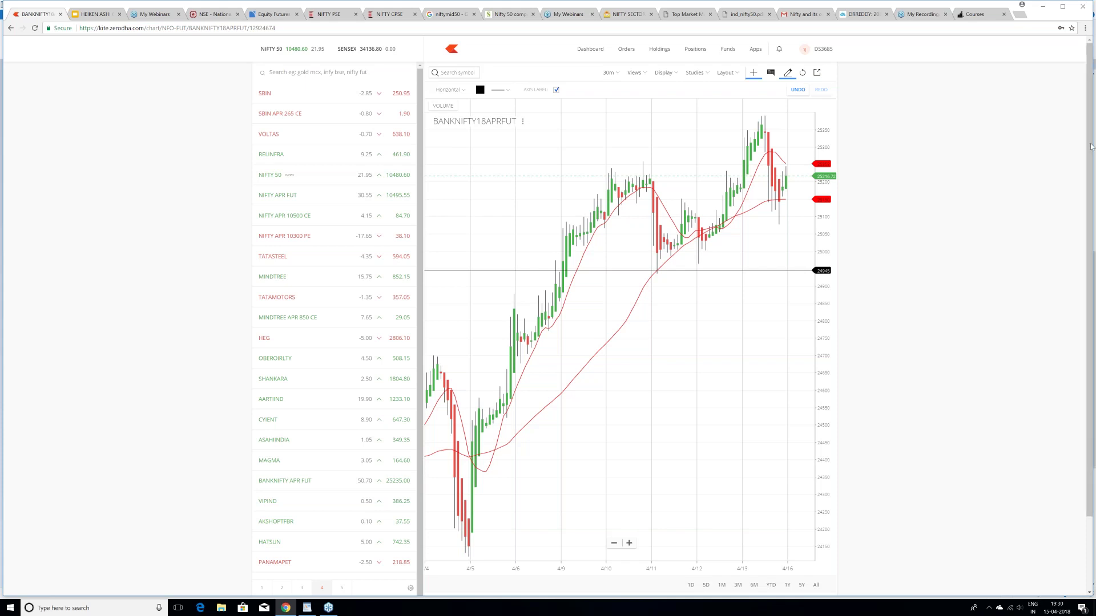
# Step: Switch to GoToWebinar and start ending the webinar for everyone
pyautogui.click(1090, 147)
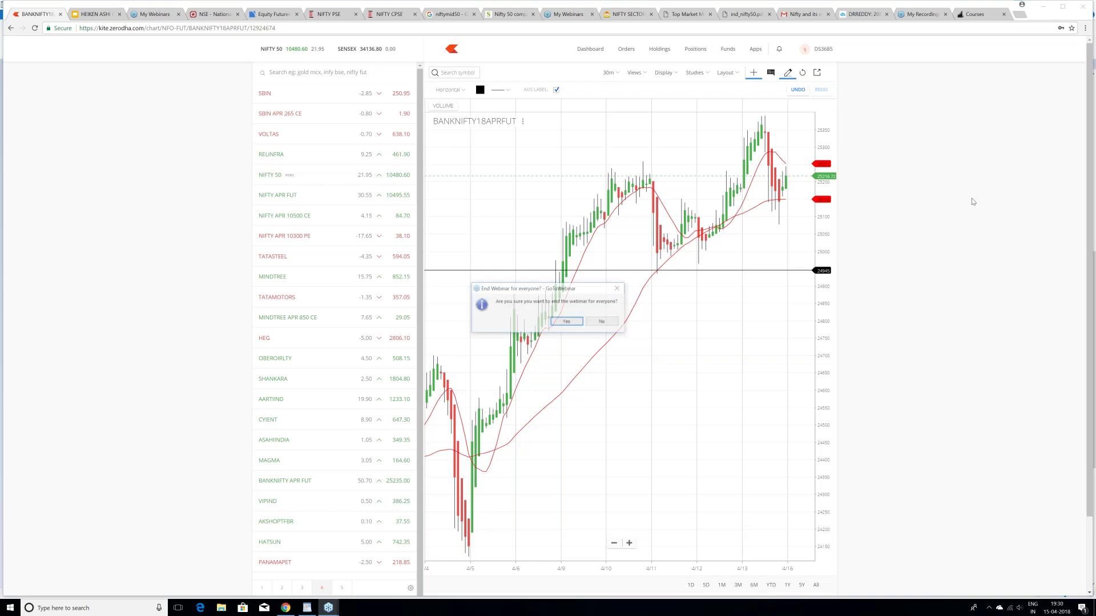